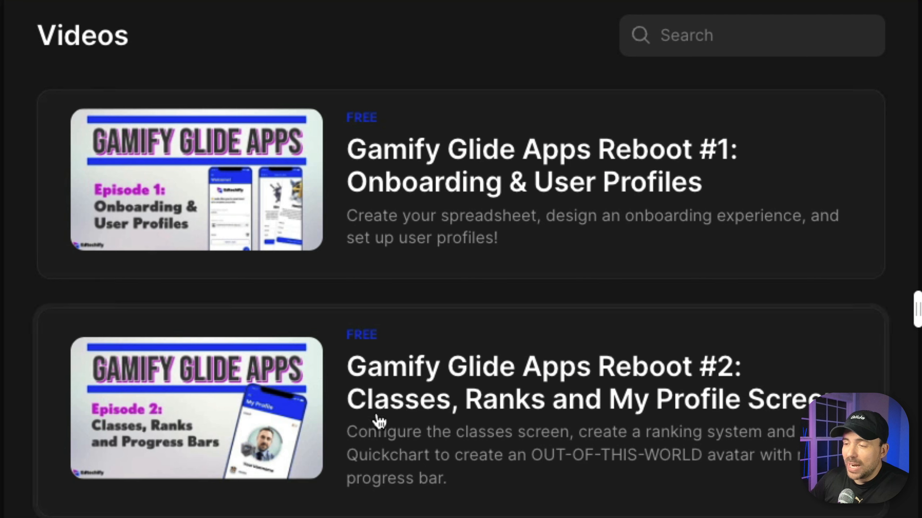
# - Scroll through the Videos list and open the Reboot #1 video page
pyautogui.scroll(-10, 460, 259)
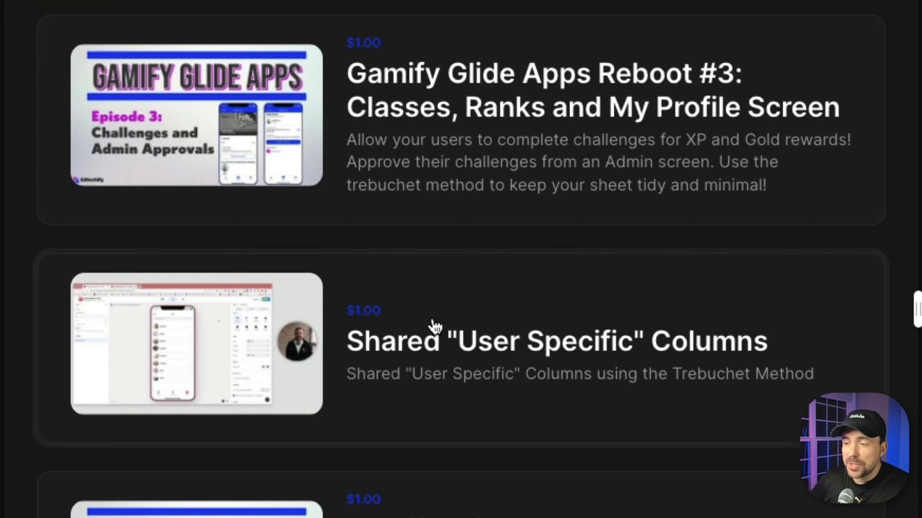
pyautogui.scroll(10, 366, 118)
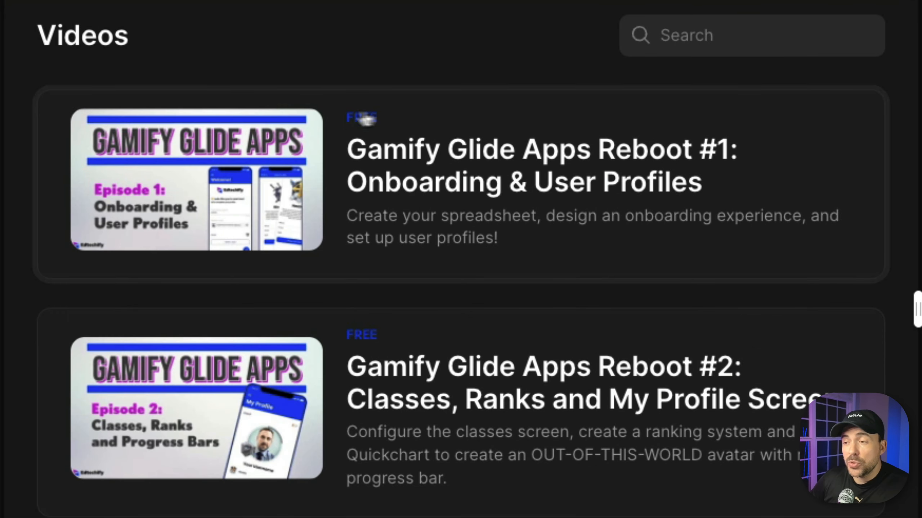
pyautogui.click(422, 139)
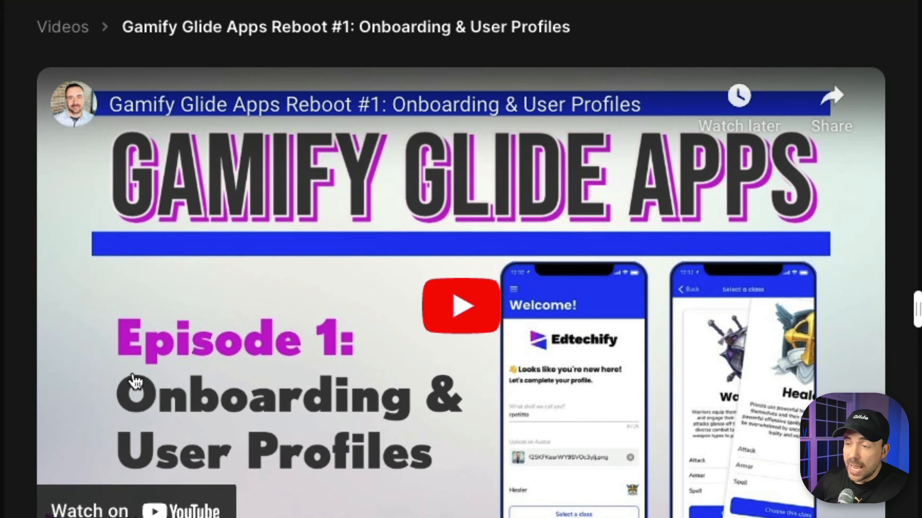
# - Return to the Videos list and open the premium-locked Reboot #3 video page
pyautogui.click(86, 31)
pyautogui.scroll(-12, 403, 326)
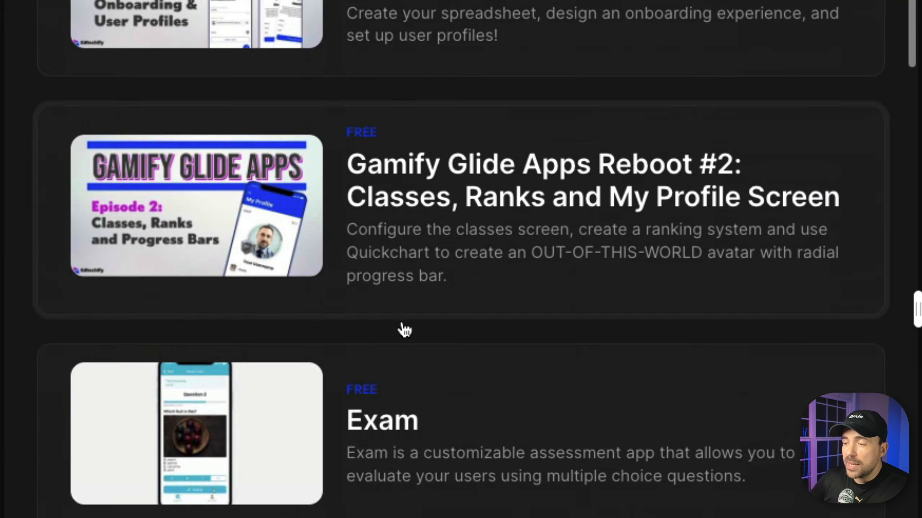
pyautogui.click(424, 302)
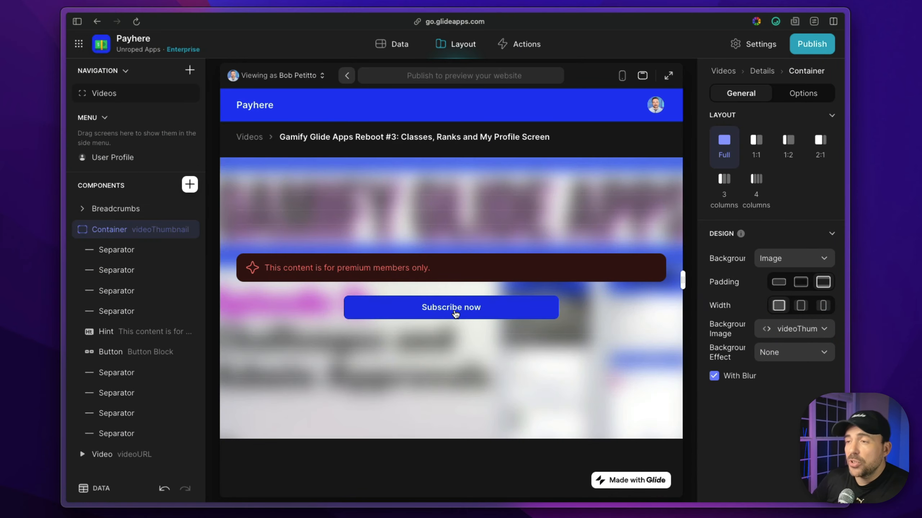
# - Switch the Payhere editor to the Data view to show the Apps table
pyautogui.click(393, 45)
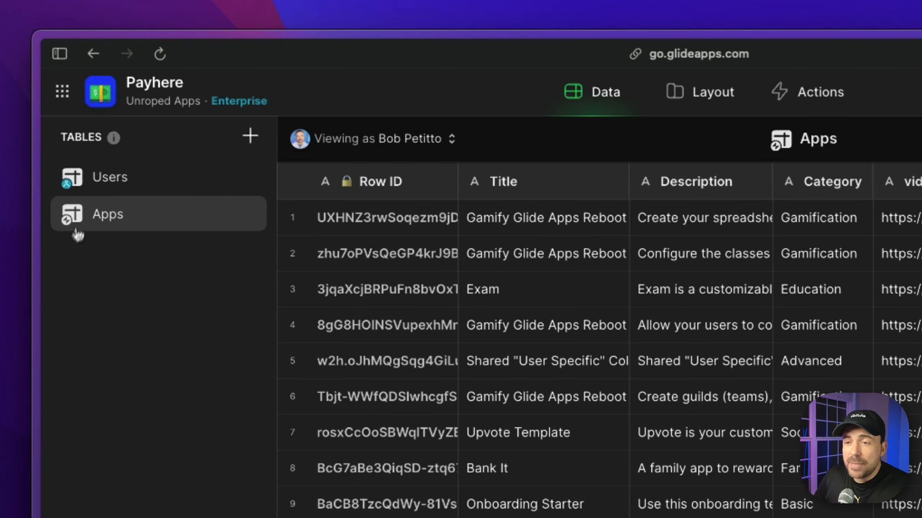
pyautogui.click(117, 181)
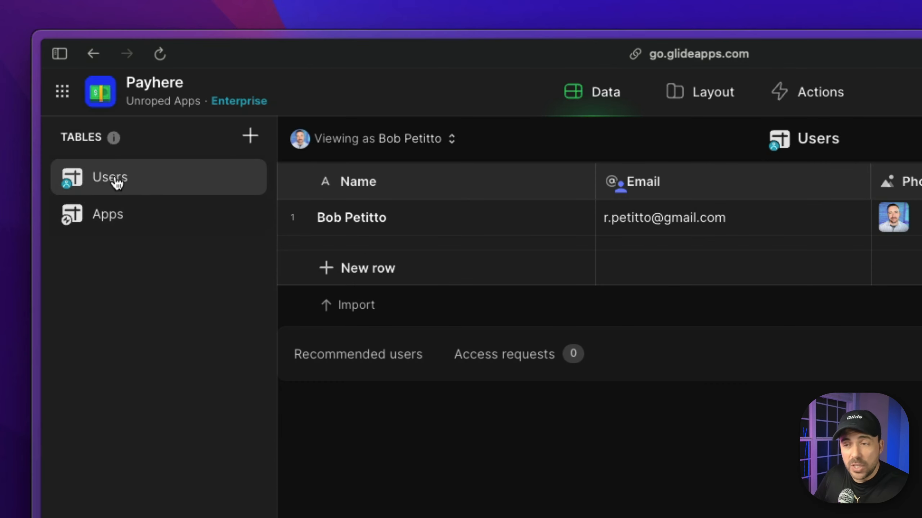
pyautogui.click(104, 217)
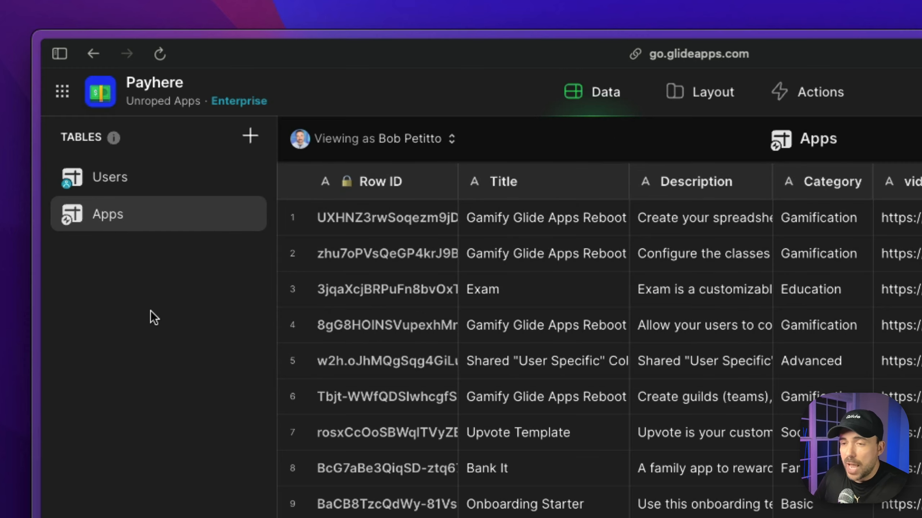
# - Create a blank table named 'Payments'
pyautogui.click(250, 150)
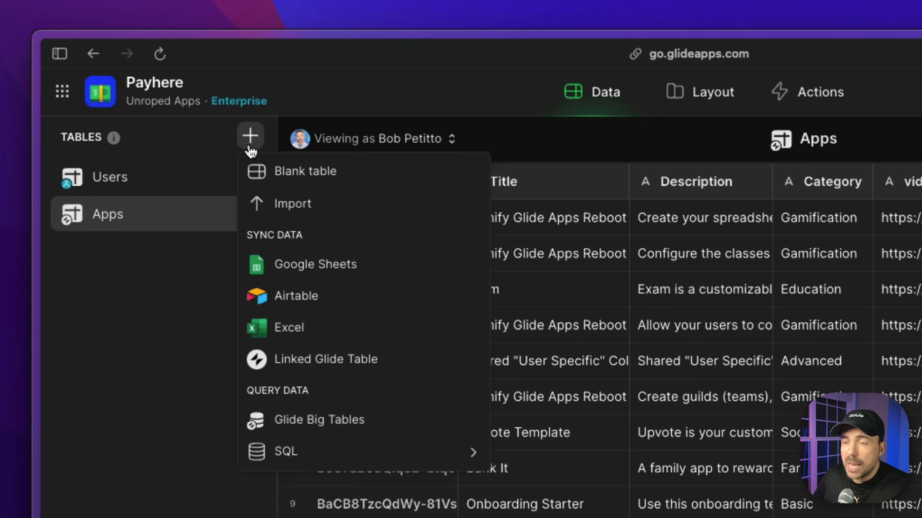
pyautogui.click(285, 174)
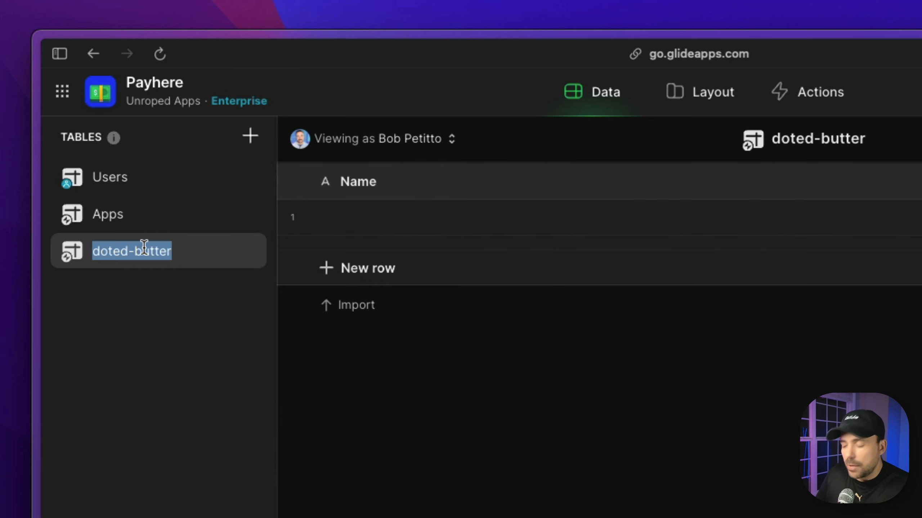
pyautogui.write('Payment')
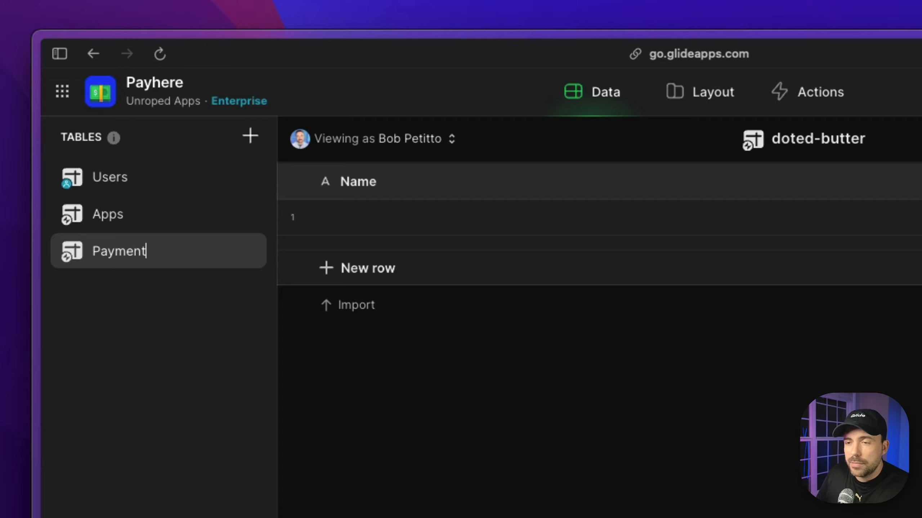
pyautogui.write('s')
pyautogui.press('Return')
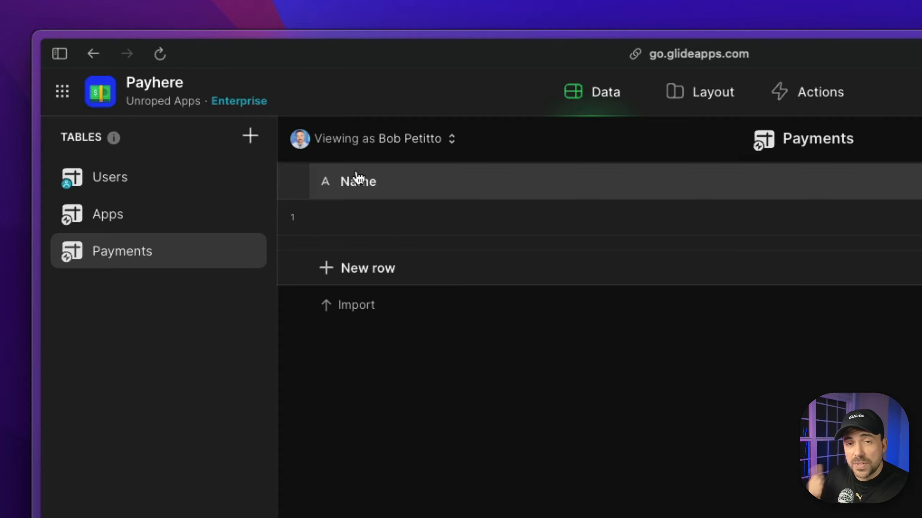
# - Add an 'email' column of Basic > Email type to the Payments table
pyautogui.click(836, 181)
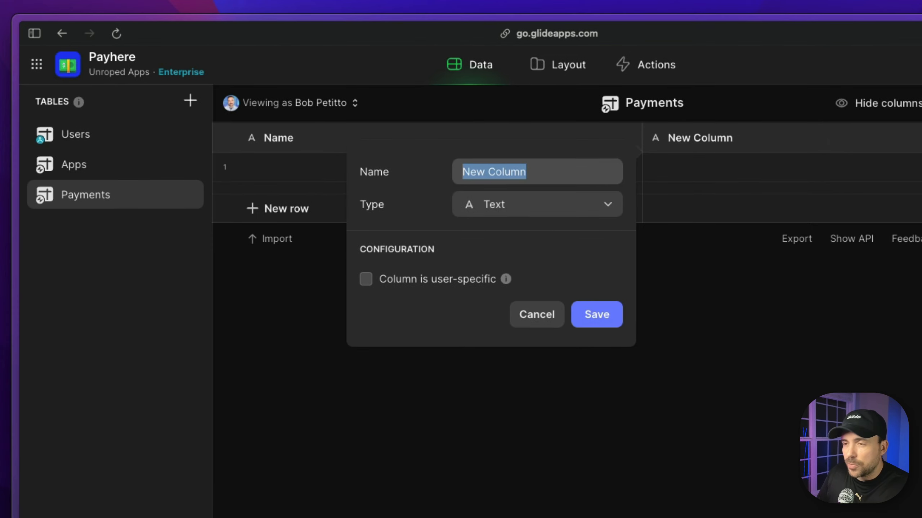
pyautogui.write('email')
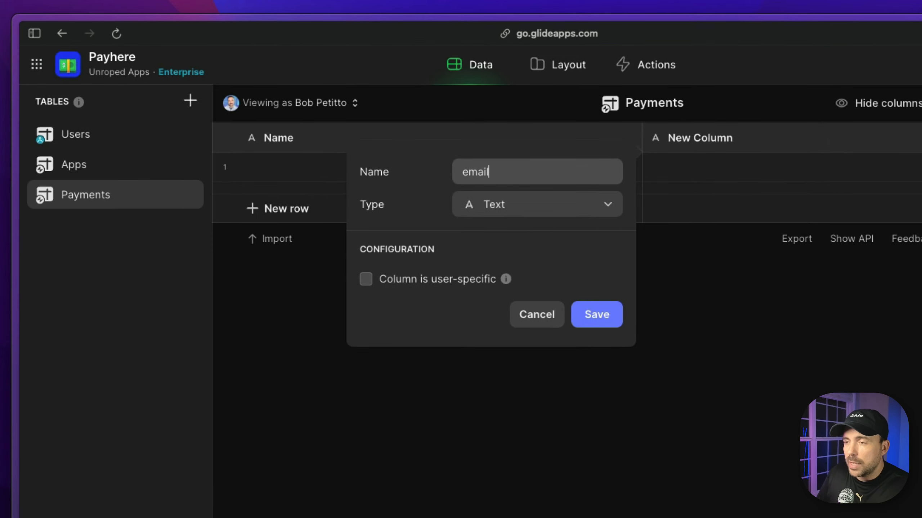
pyautogui.click(607, 205)
pyautogui.moveTo(542, 278)
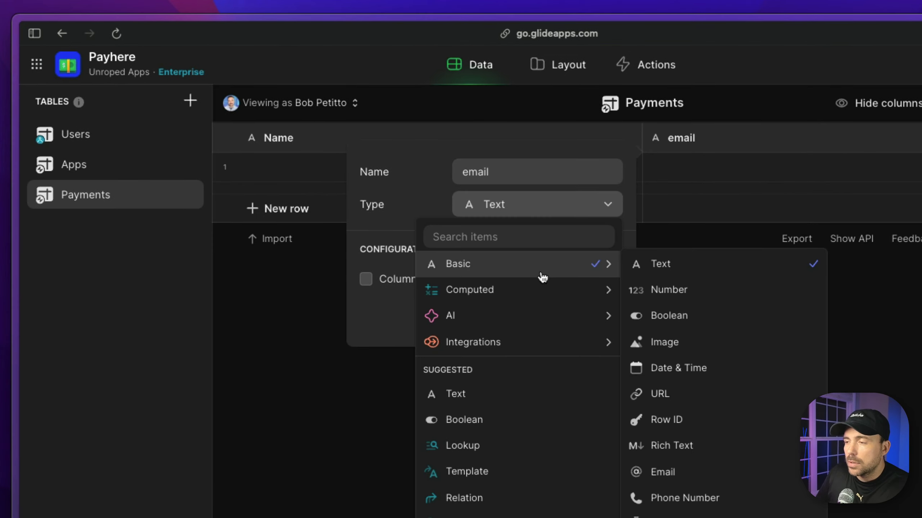
pyautogui.click(663, 472)
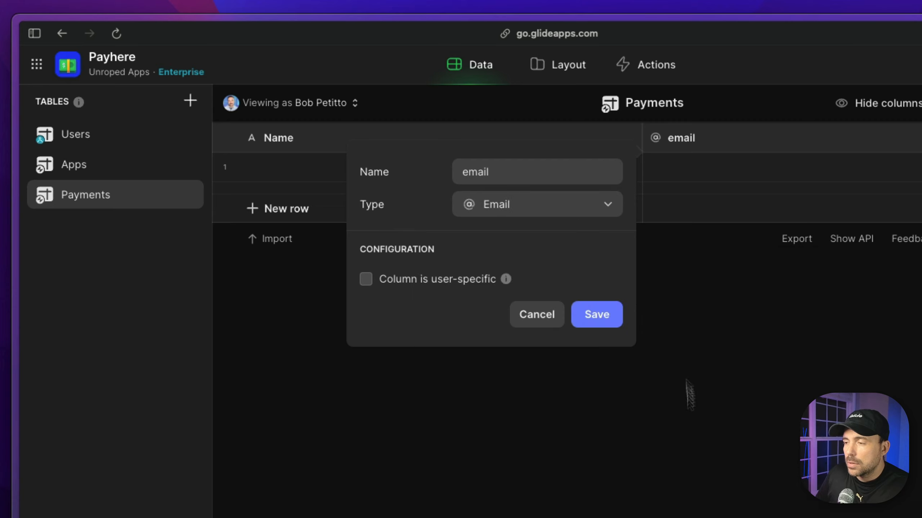
pyautogui.click(596, 315)
# - Delete the original Name column from the Payments table
pyautogui.click(645, 139)
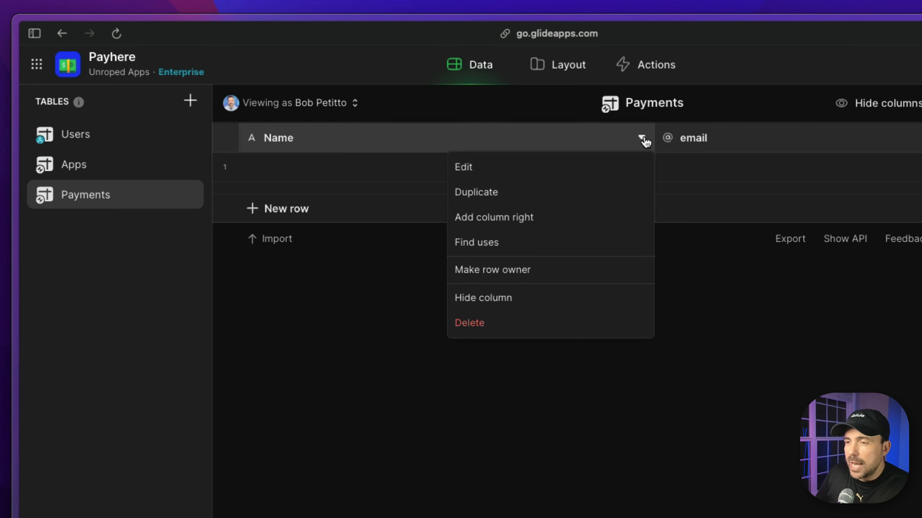
pyautogui.click(509, 326)
pyautogui.click(673, 432)
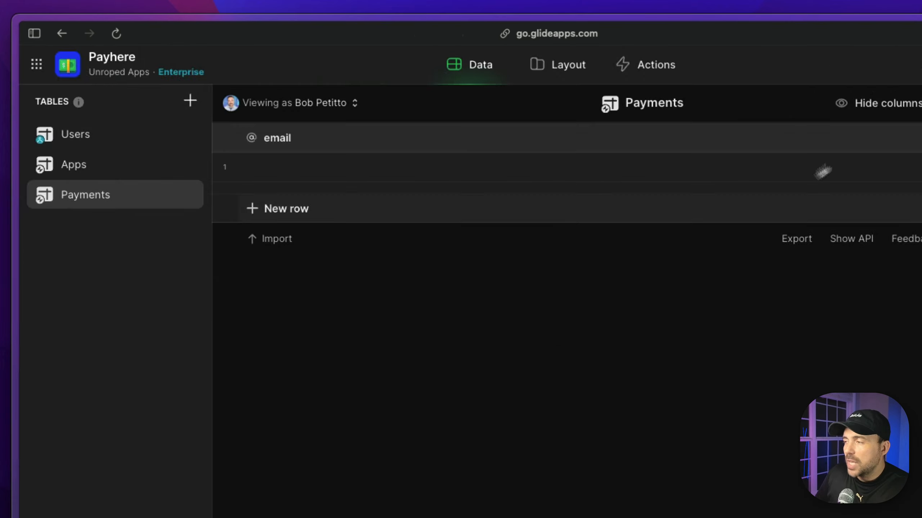
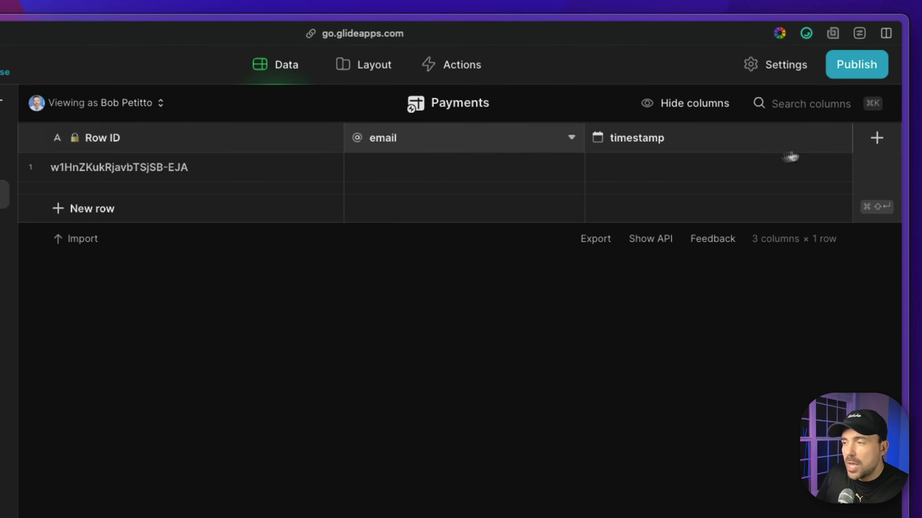
# - Start adding another column to the Payments table
pyautogui.click(881, 139)
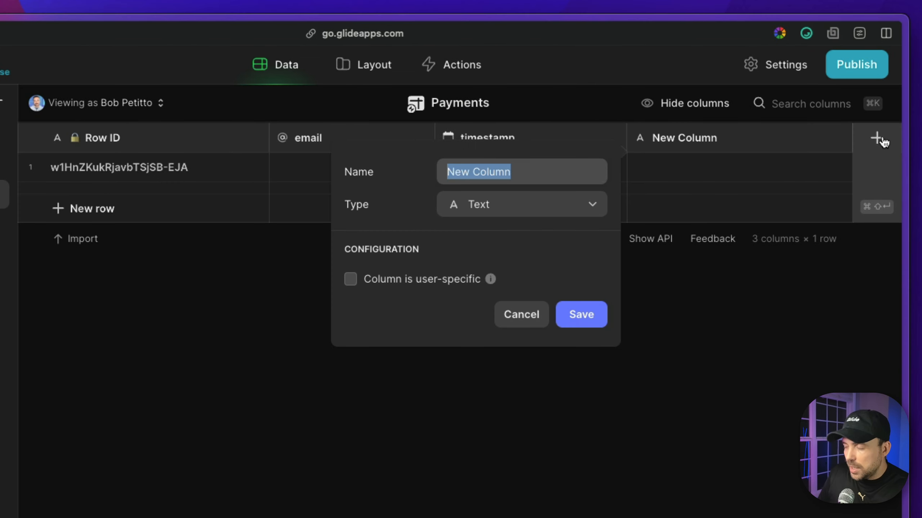
# - Add a text column 'content_id' and a Number column 'amount' with a leading $ unit
pyautogui.write('content')
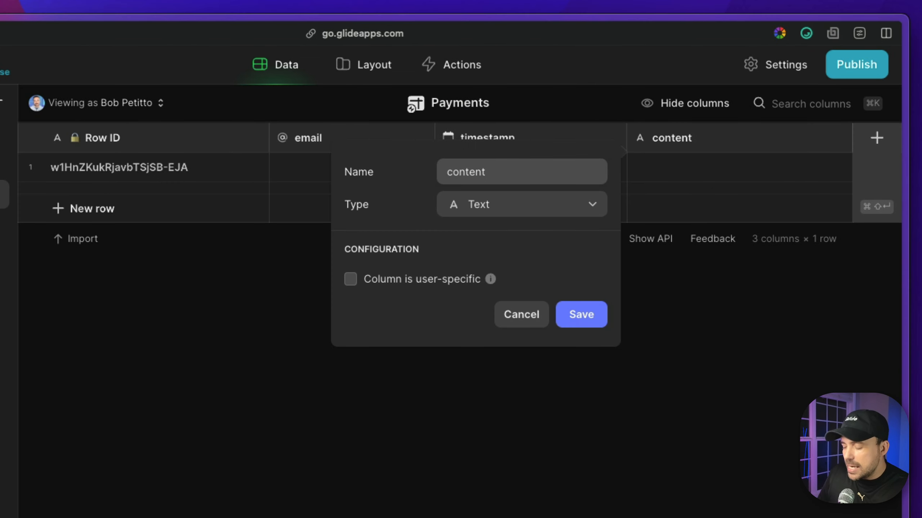
pyautogui.write('_id')
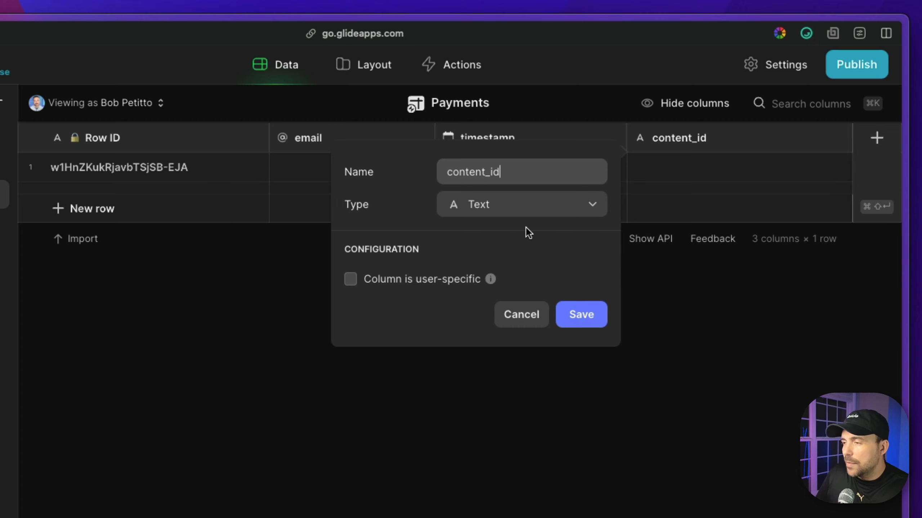
pyautogui.click(582, 315)
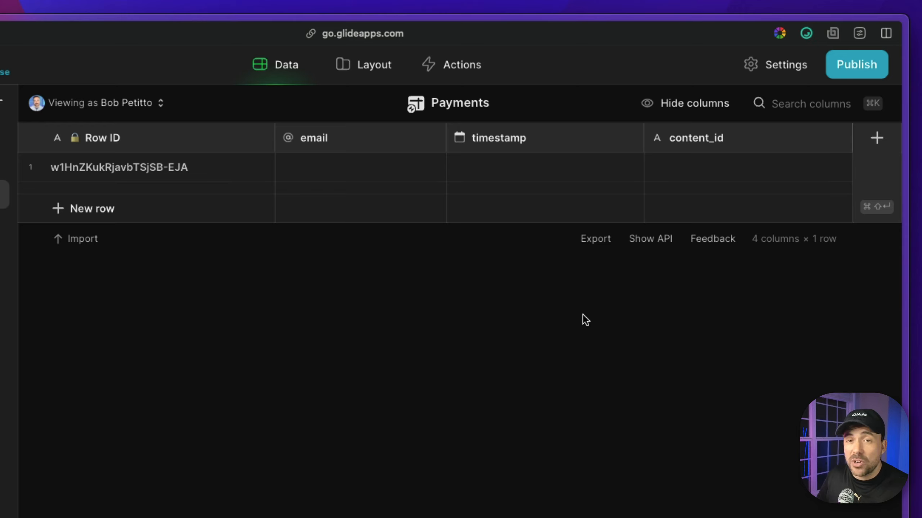
pyautogui.click(877, 138)
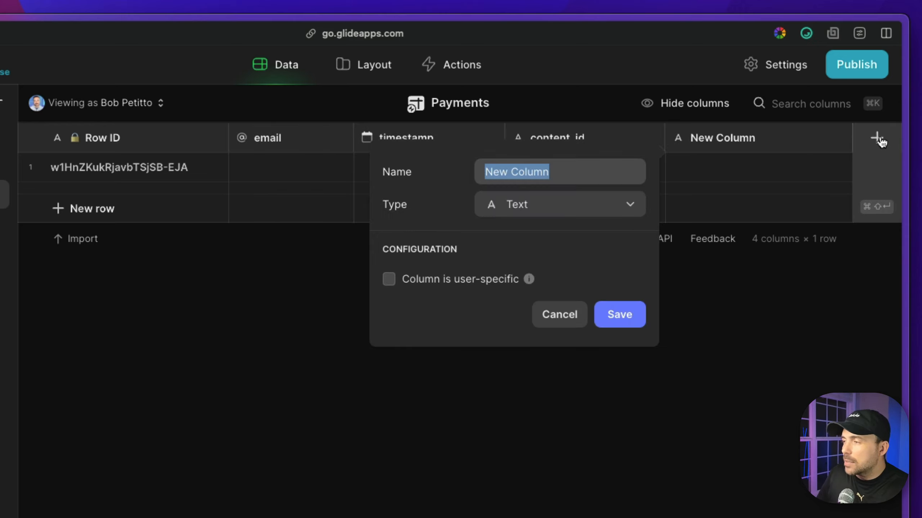
pyautogui.write('amount')
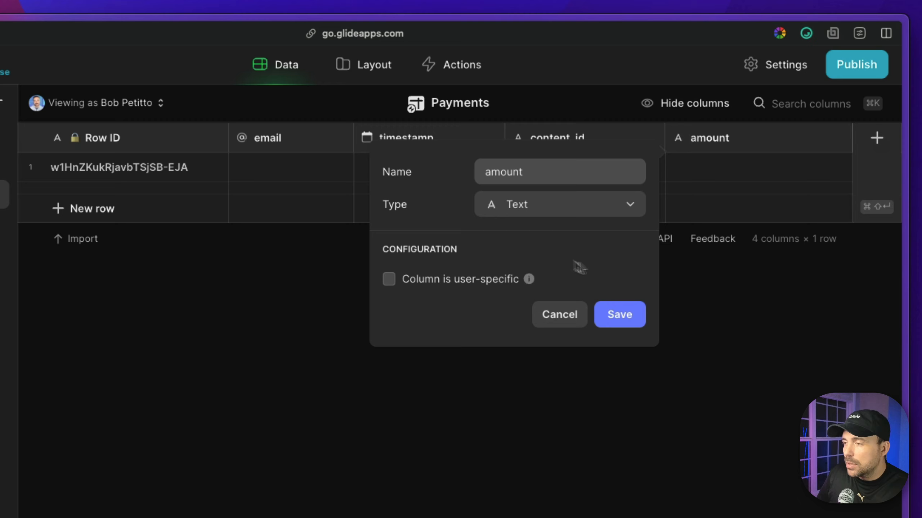
pyautogui.click(542, 211)
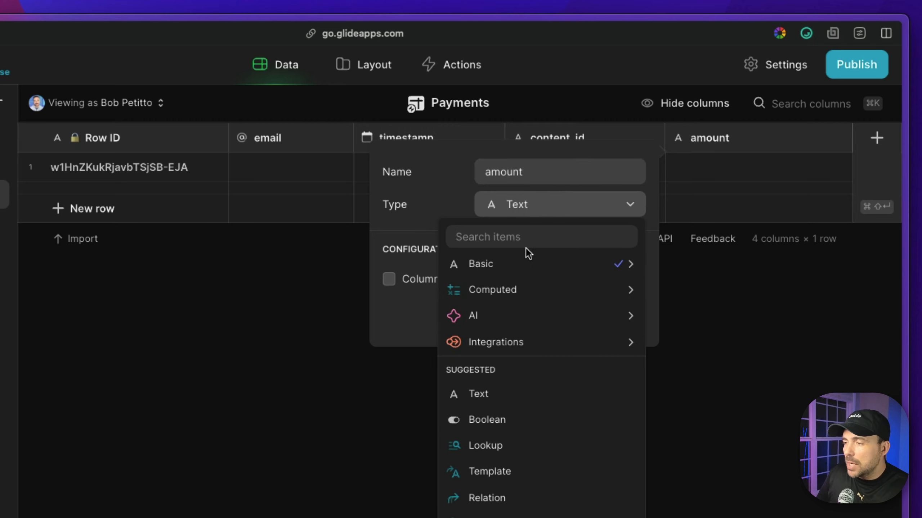
pyautogui.moveTo(526, 267)
pyautogui.click(696, 295)
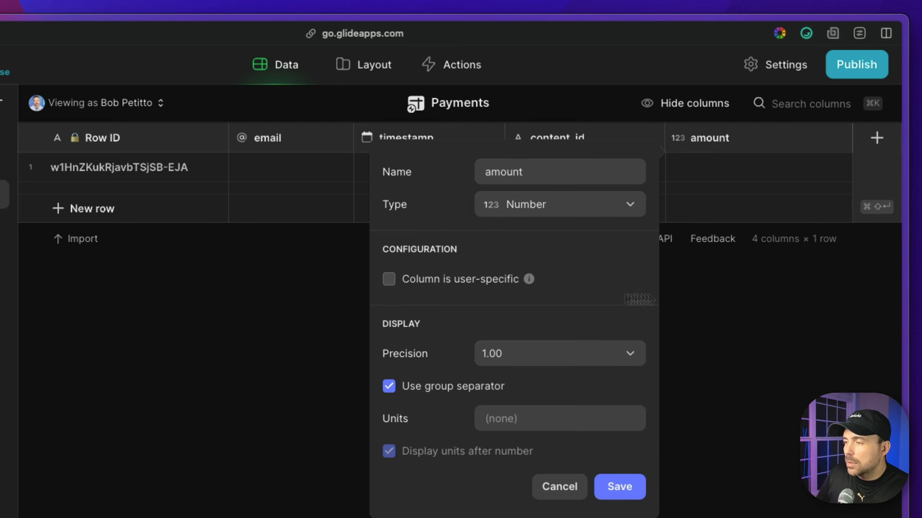
pyautogui.click(501, 418)
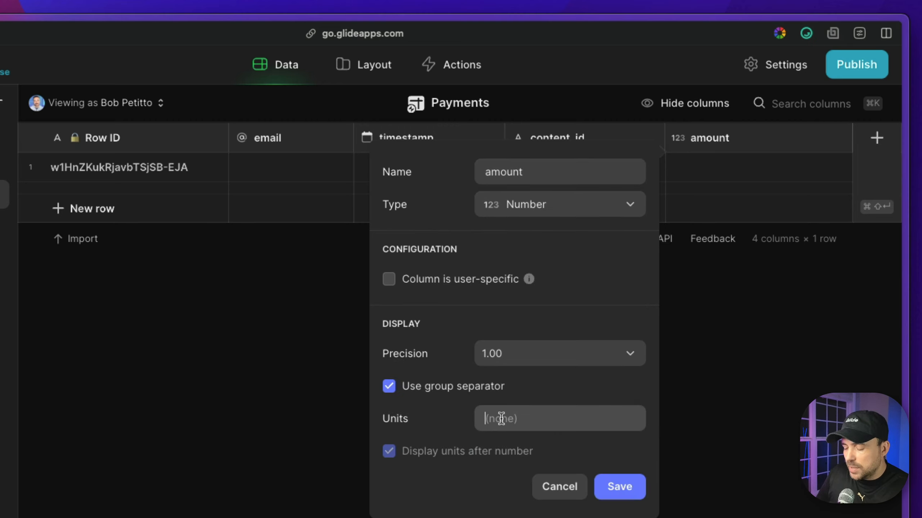
pyautogui.write('$')
pyautogui.press('BackSpace')
pyautogui.write('$')
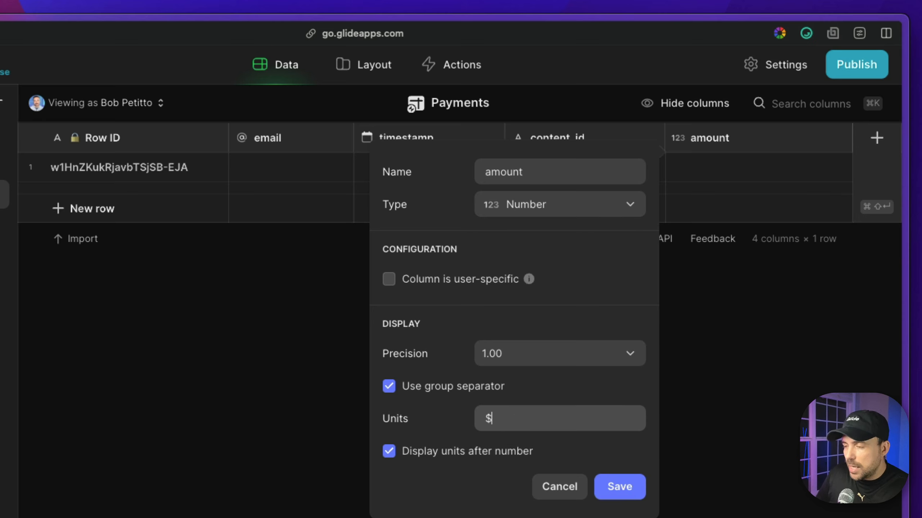
pyautogui.click(447, 458)
pyautogui.click(616, 486)
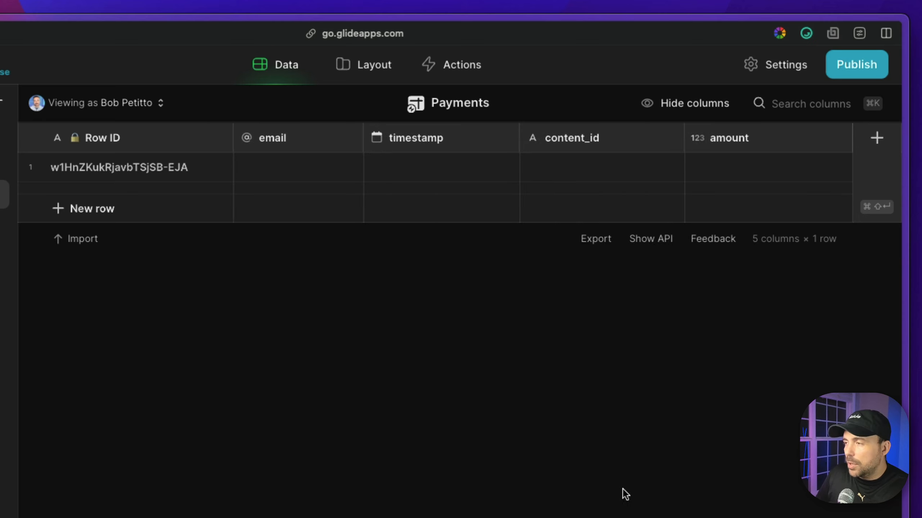
# - Enter 400 as row 1's amount, shown as $400.00
pyautogui.click(747, 178)
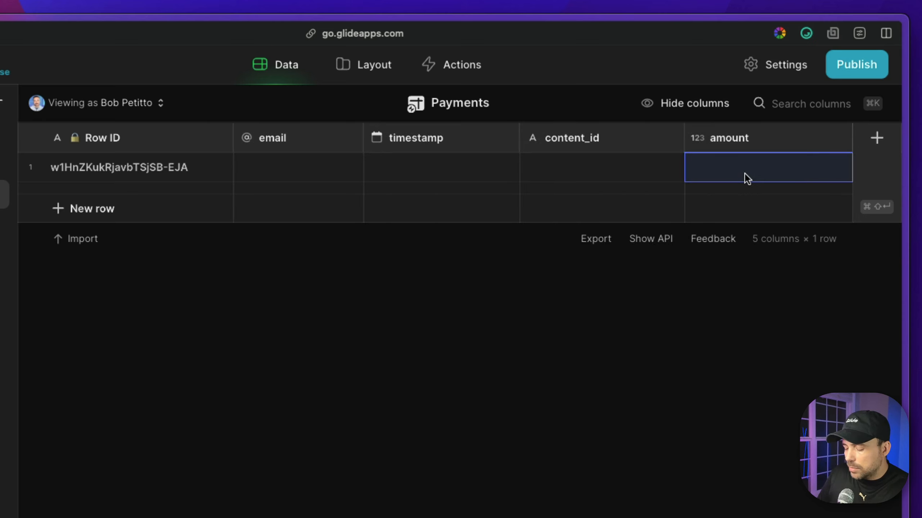
pyautogui.write('400')
pyautogui.press('Return')
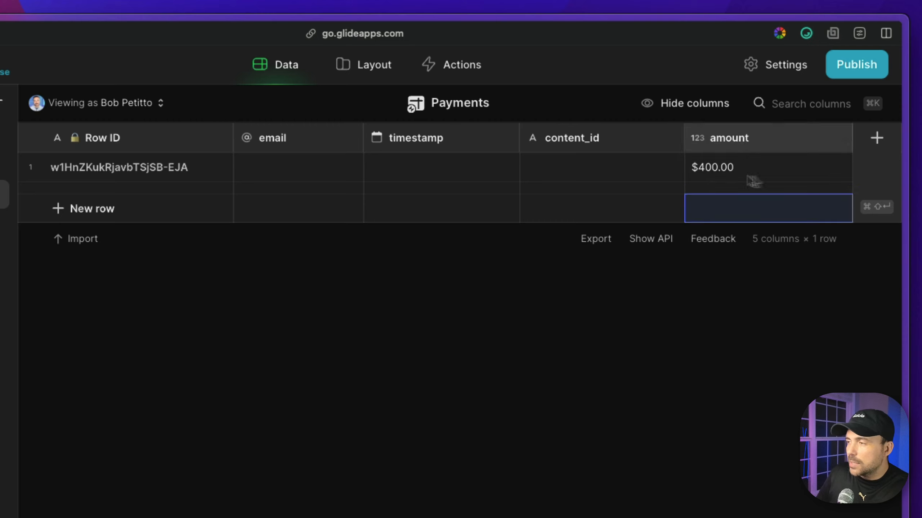
pyautogui.click(717, 177)
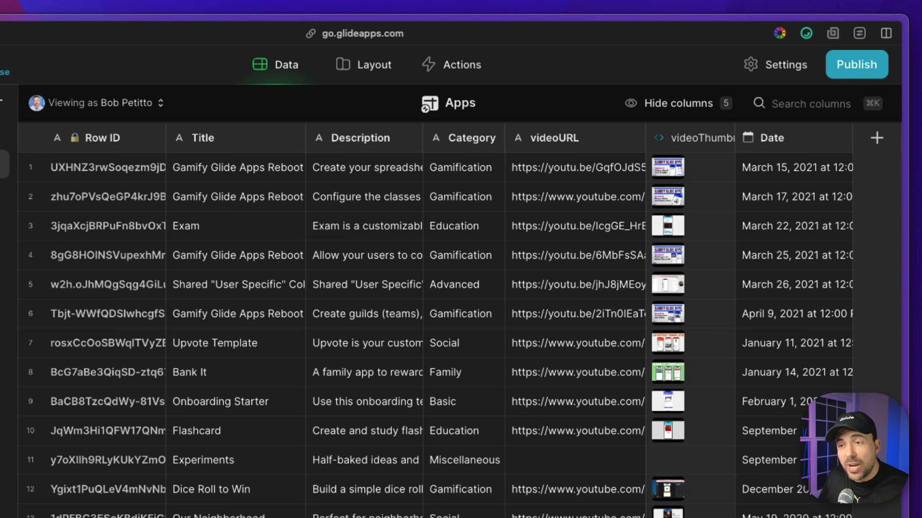
# - In Apps, add Relation column 'rel_payments' matching Row ID to multiple Payments content_id rows
pyautogui.click(31, 170)
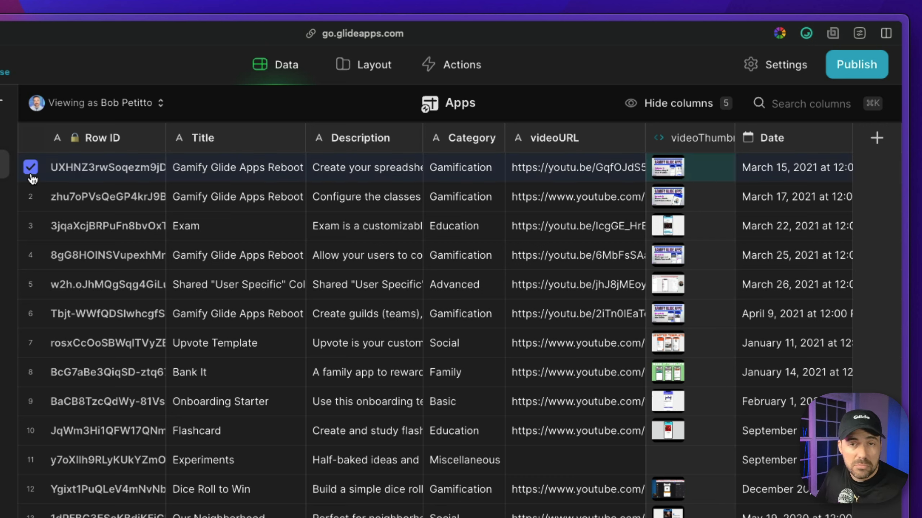
pyautogui.click(877, 138)
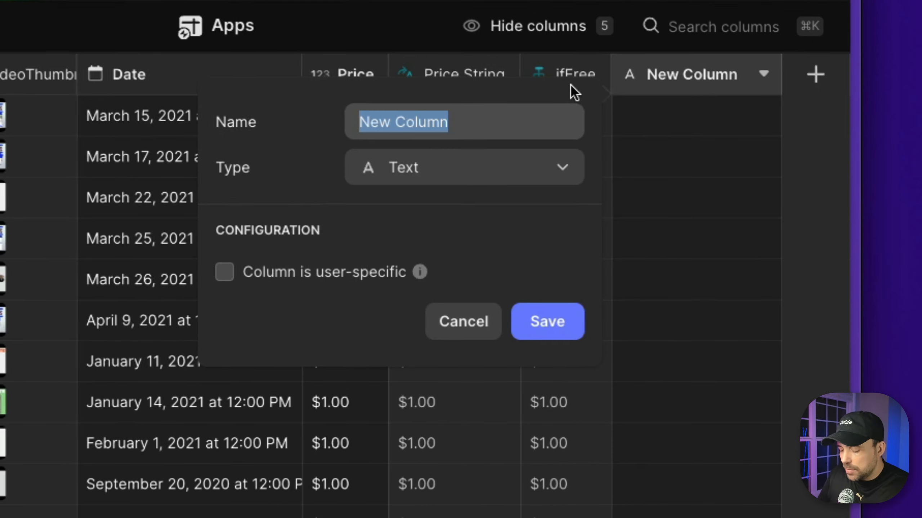
pyautogui.write('rel')
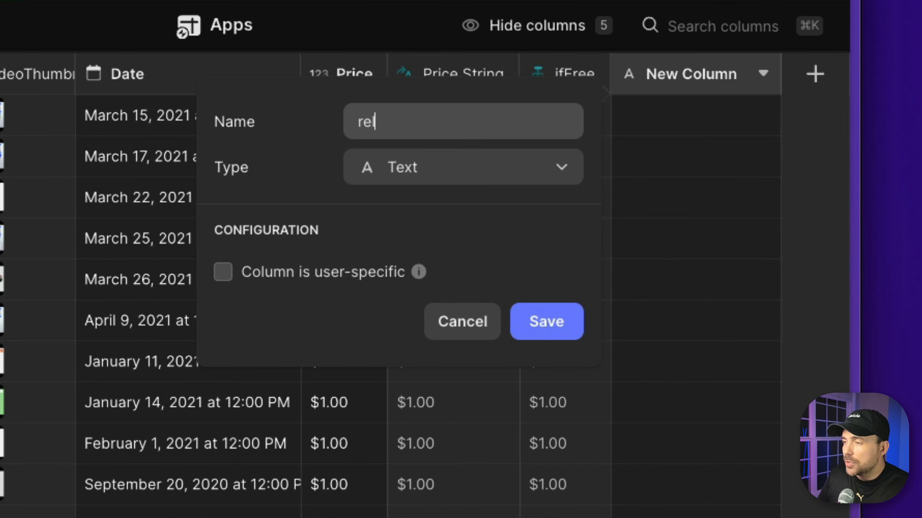
pyautogui.write('_paym')
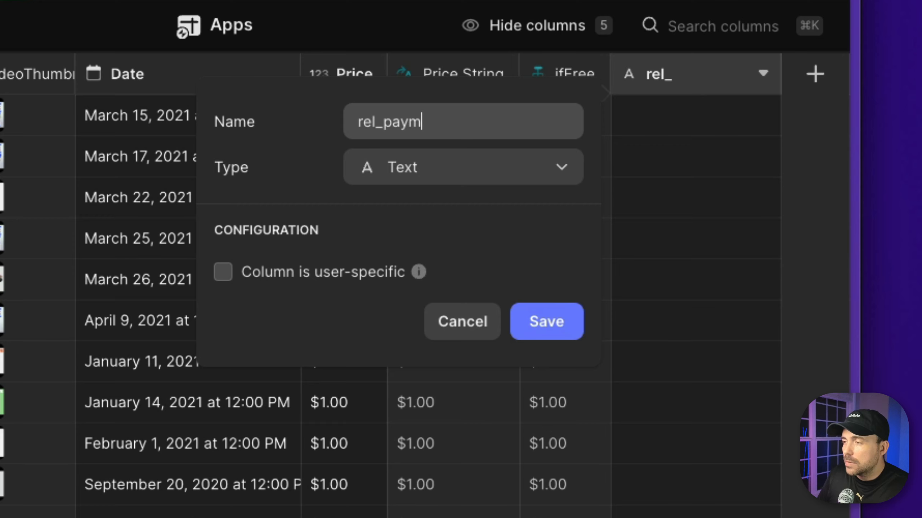
pyautogui.write('ents')
pyautogui.click(418, 163)
pyautogui.write('rel')
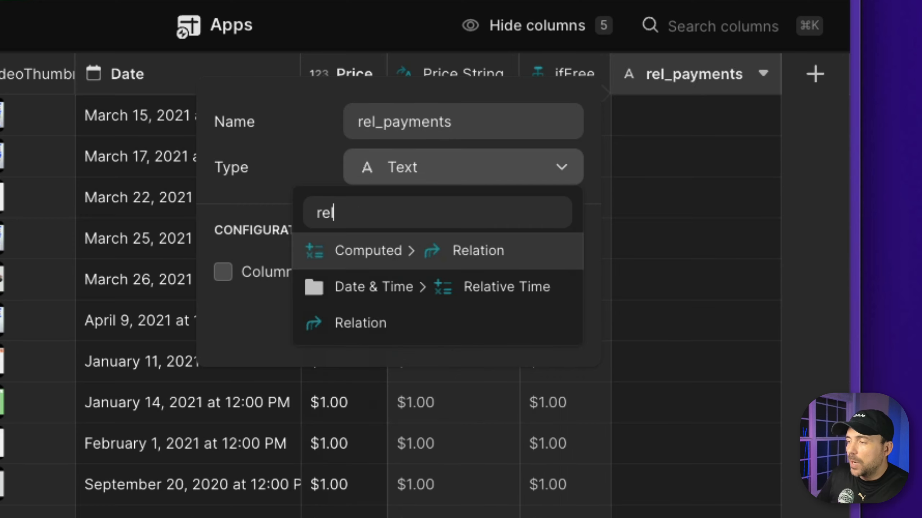
pyautogui.click(402, 254)
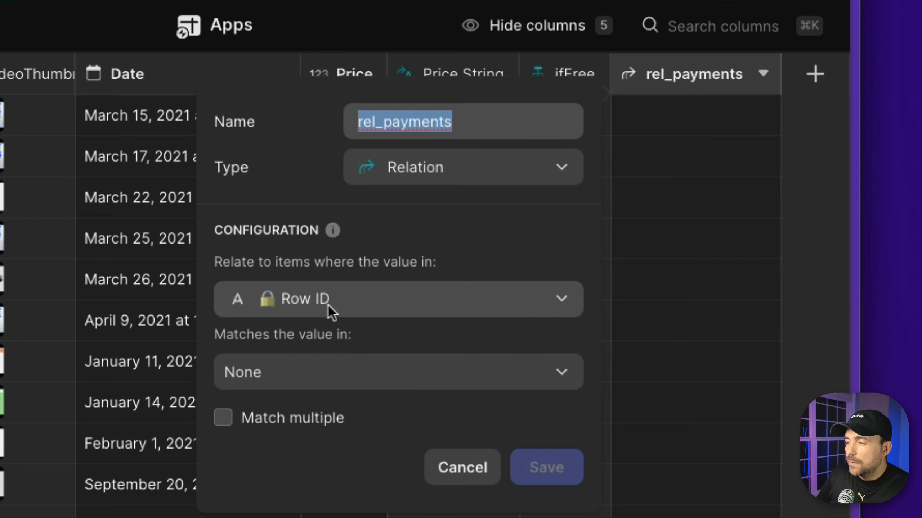
pyautogui.click(306, 378)
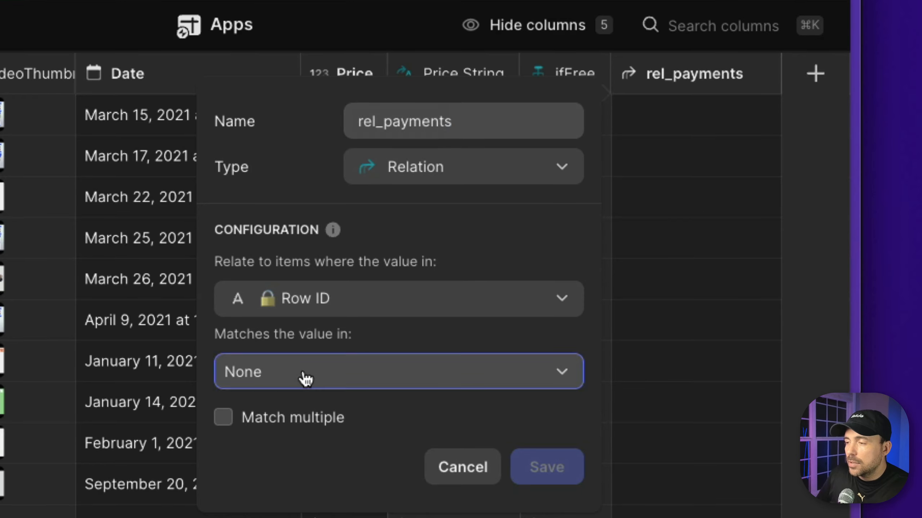
pyautogui.click(306, 378)
pyautogui.moveTo(311, 517)
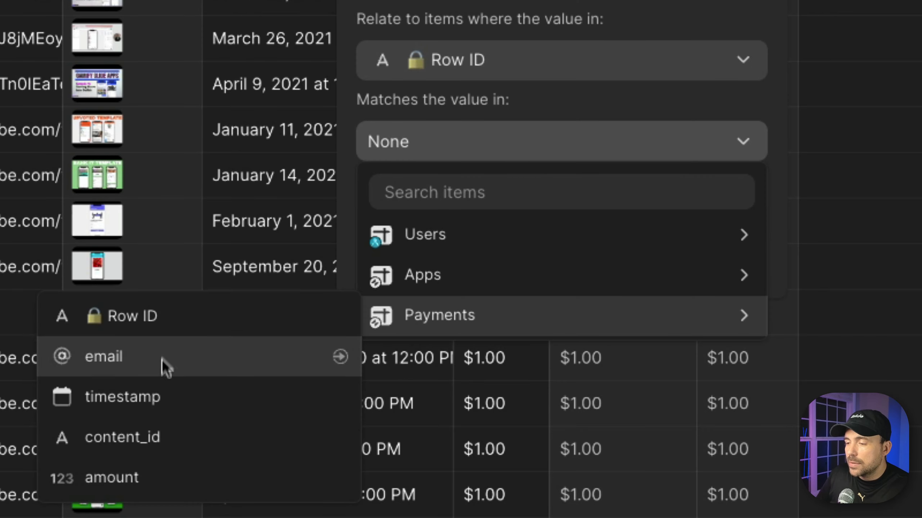
pyautogui.click(148, 446)
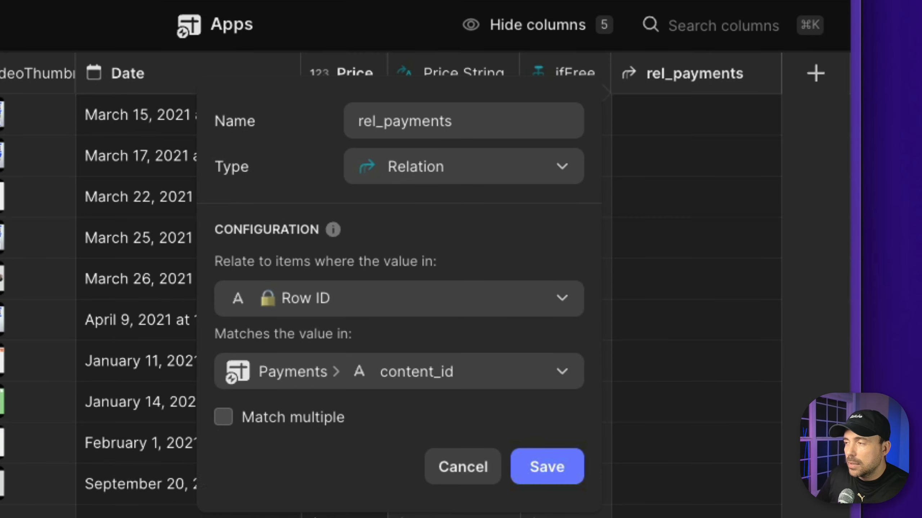
pyautogui.click(286, 421)
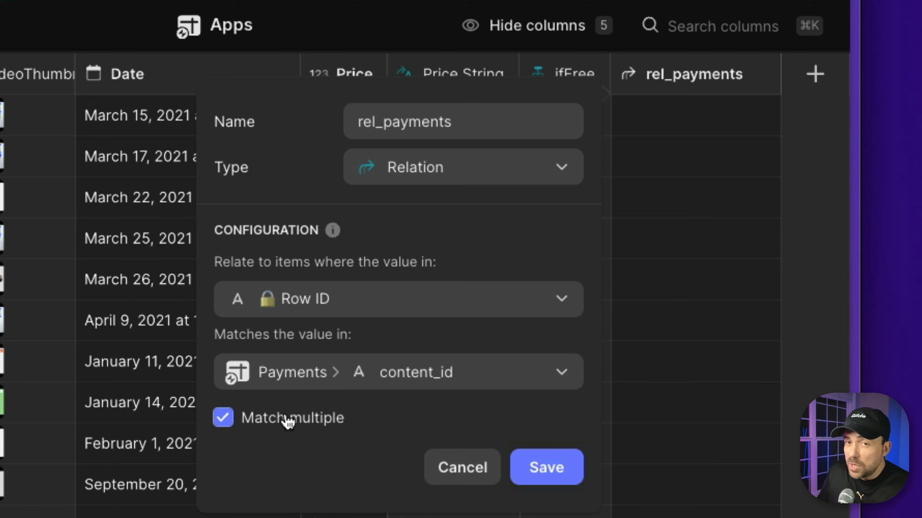
pyautogui.click(568, 476)
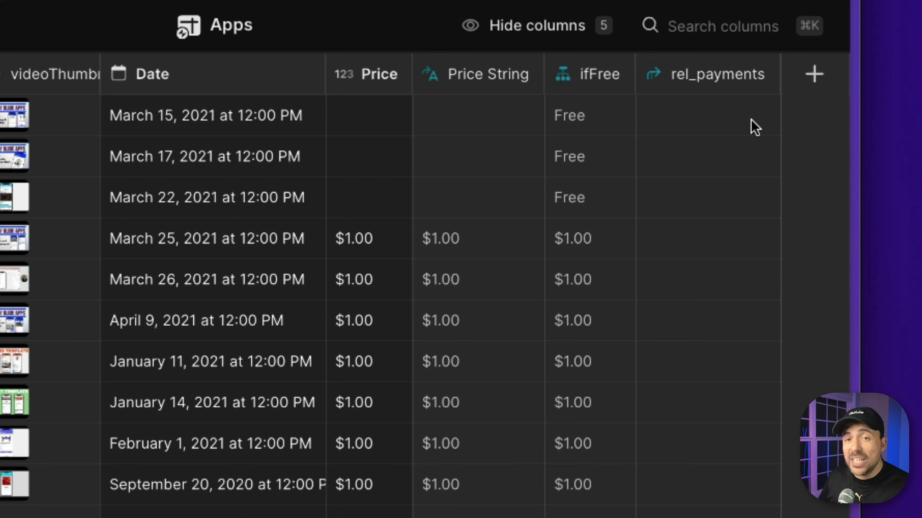
# - Create a Query column named 'q_userPayment' with rel_payments as its source
pyautogui.click(815, 74)
pyautogui.write('q')
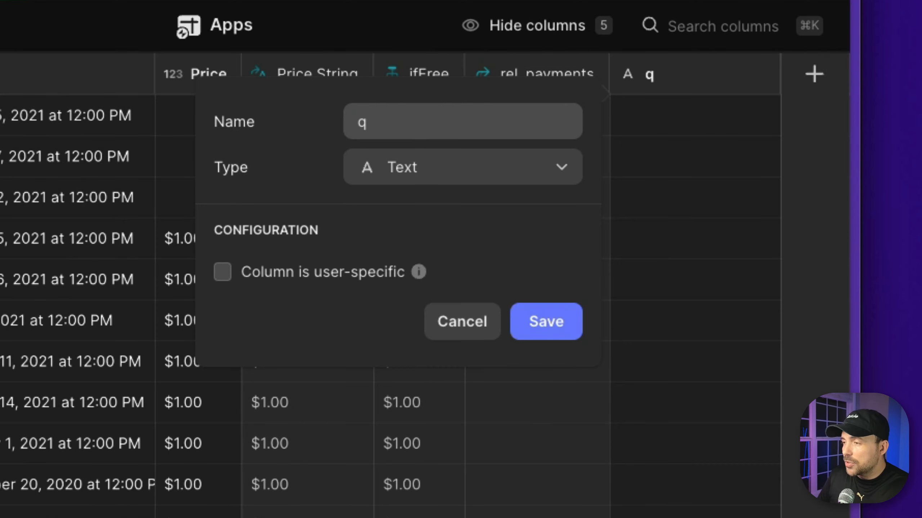
pyautogui.write('_userPau')
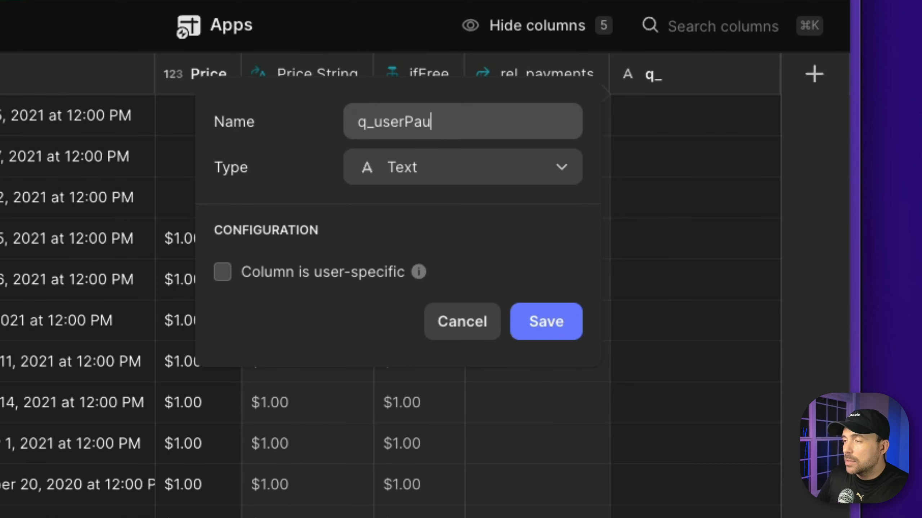
pyautogui.press('BackSpace')
pyautogui.write('yment')
pyautogui.click(449, 165)
pyautogui.write('q')
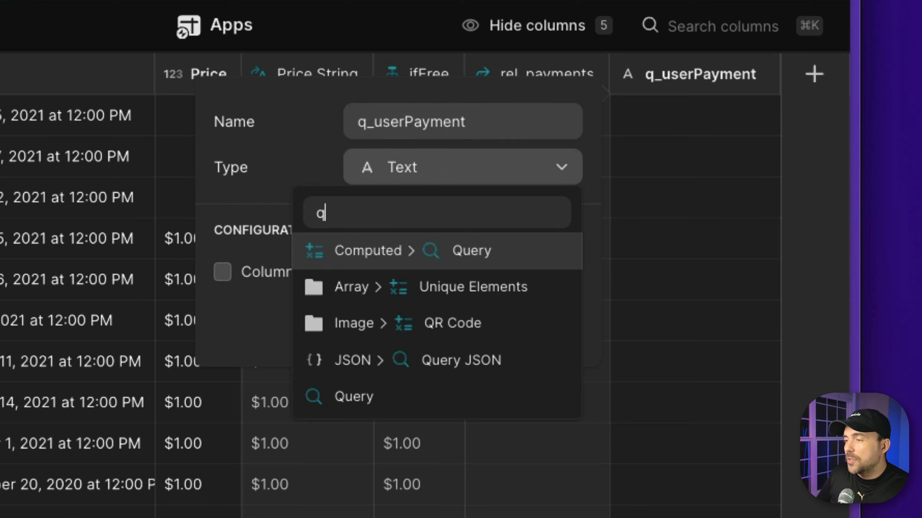
pyautogui.click(496, 260)
pyautogui.click(334, 299)
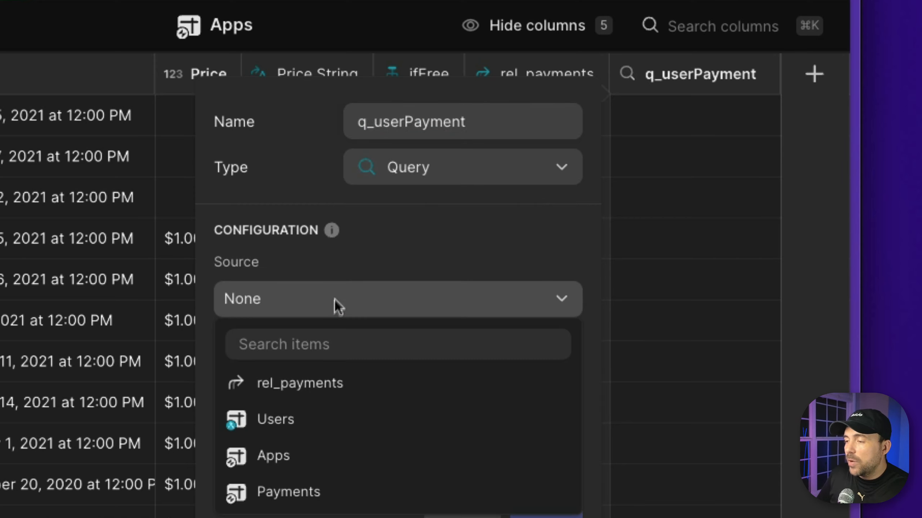
pyautogui.click(317, 390)
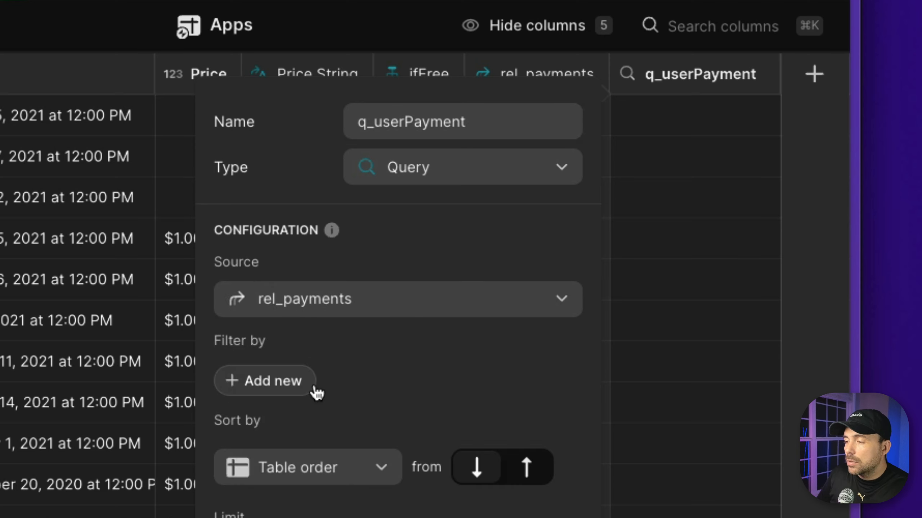
# - Filter the query to email is signed-in user, save it, and copy row 4's Row ID
pyautogui.click(267, 387)
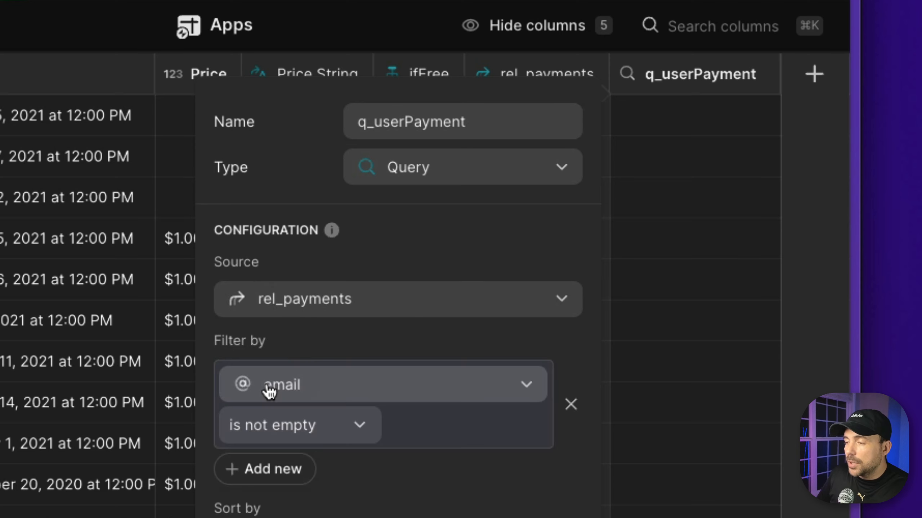
pyautogui.click(282, 384)
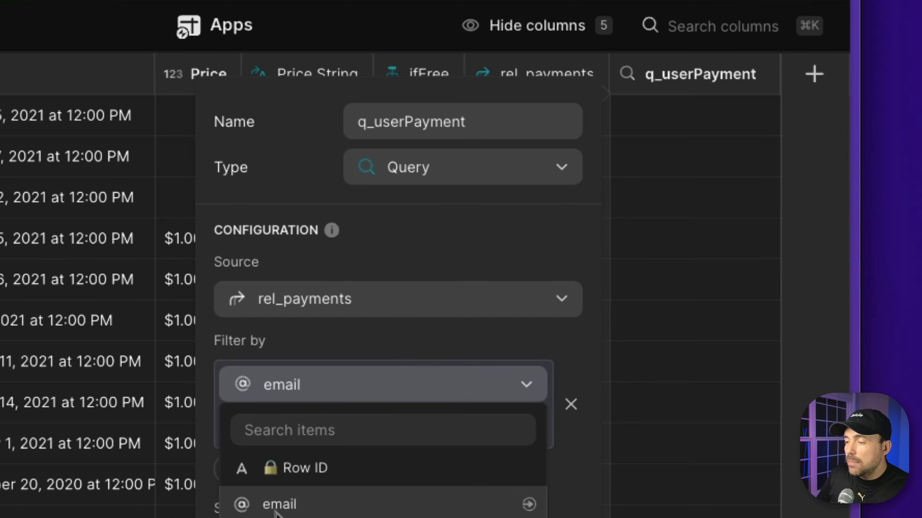
pyautogui.click(320, 395)
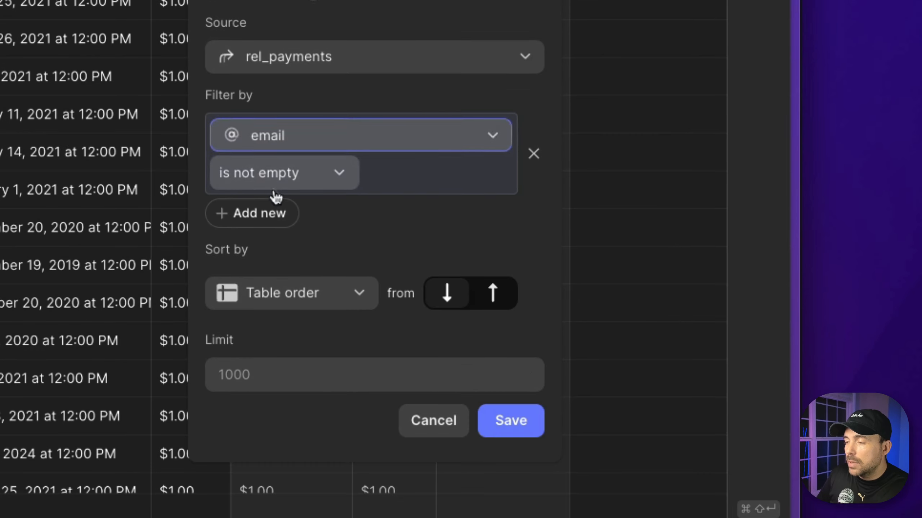
pyautogui.click(276, 183)
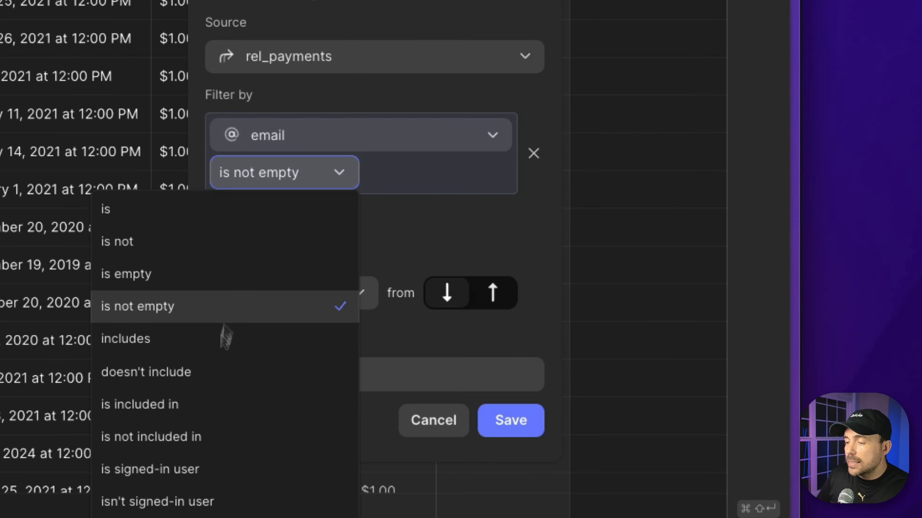
pyautogui.click(182, 469)
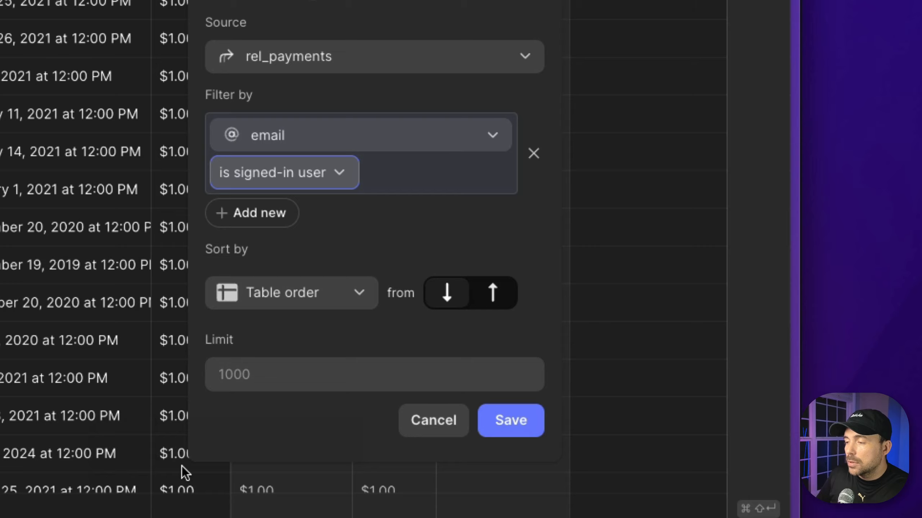
pyautogui.click(504, 425)
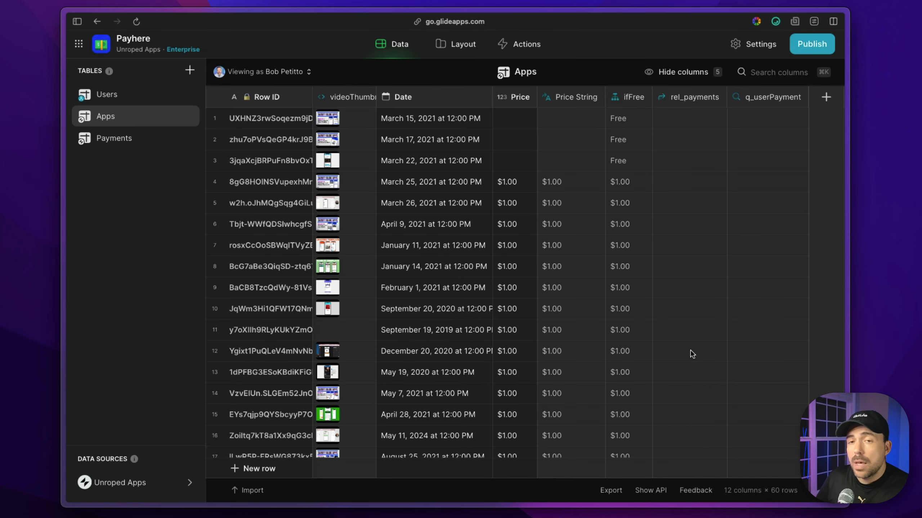
pyautogui.click(769, 104)
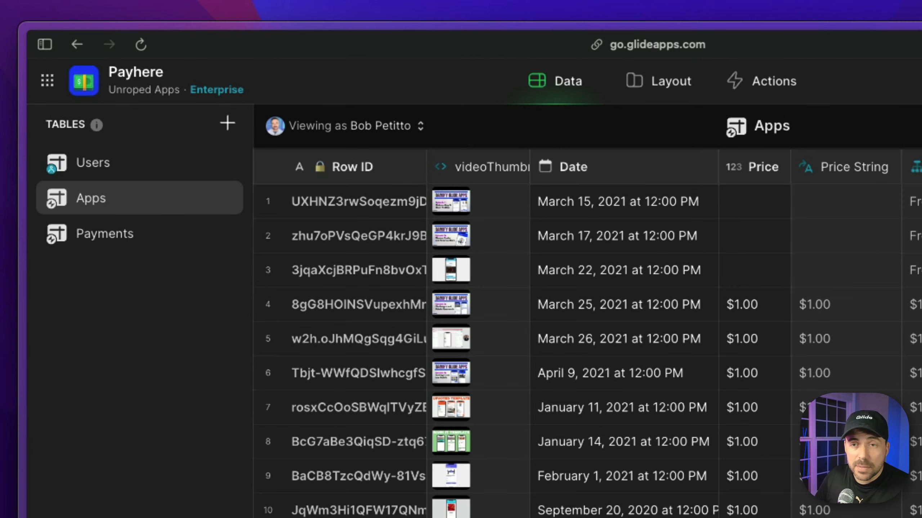
pyautogui.click(320, 304)
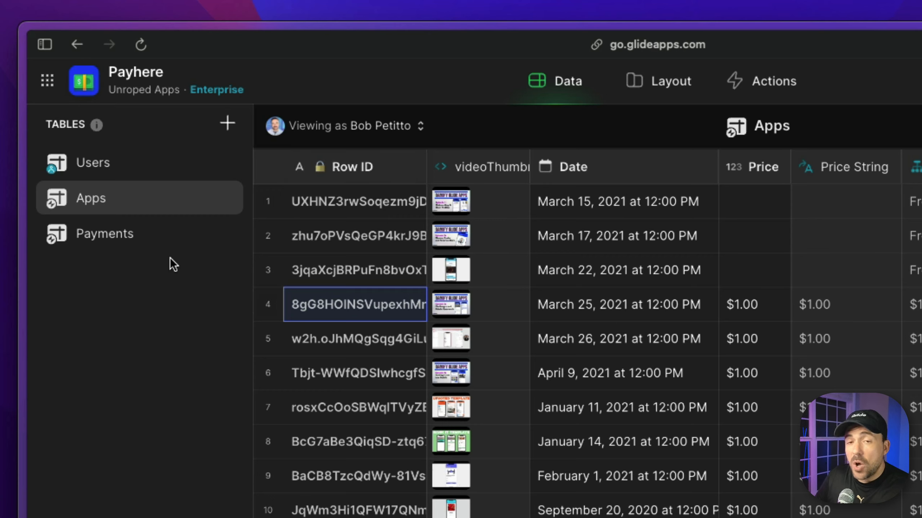
# - In the Payments row, enter the user's email, 'now' as timestamp, and row 4's ID as content_id
pyautogui.click(126, 245)
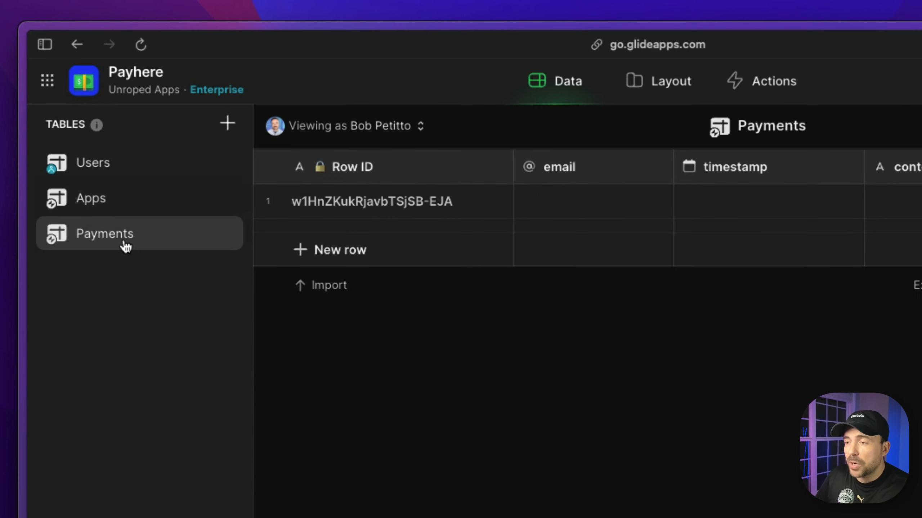
pyautogui.click(577, 216)
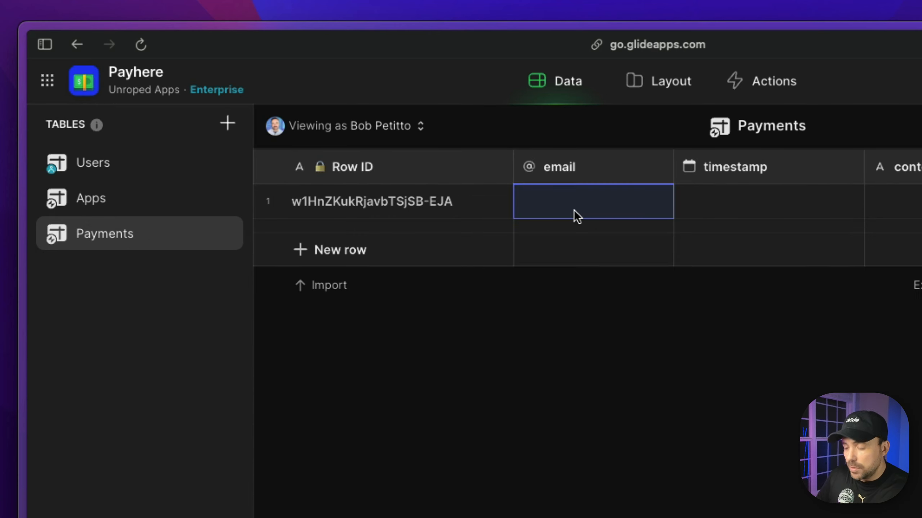
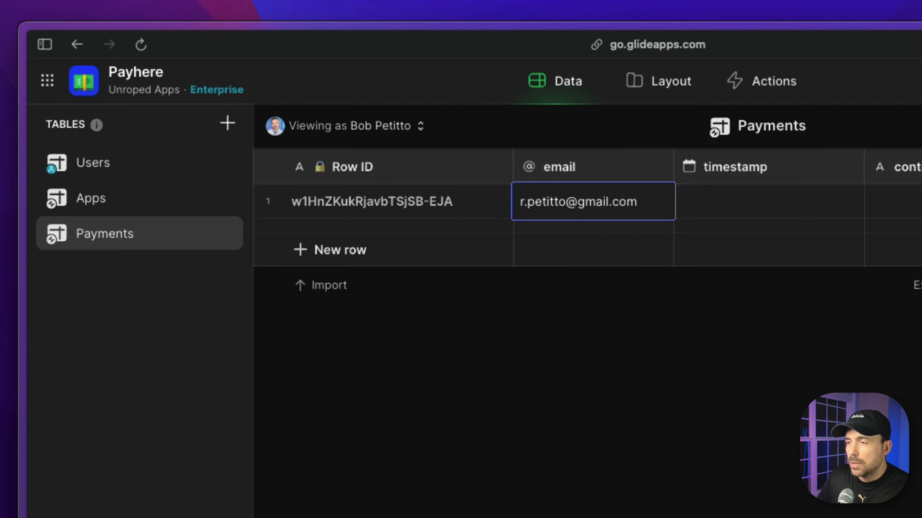
pyautogui.click(756, 207)
pyautogui.write('now')
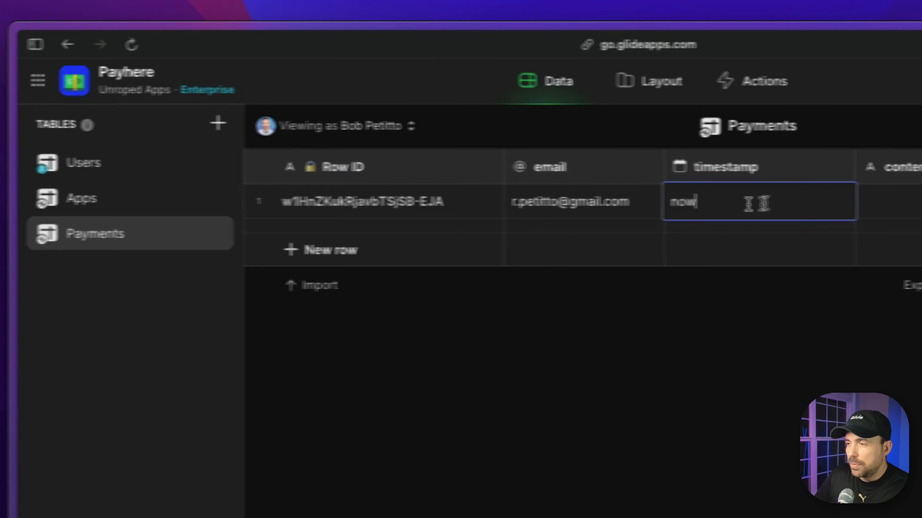
pyautogui.click(602, 198)
pyautogui.write('8gG8HOINSVupexhMngIYHQ')
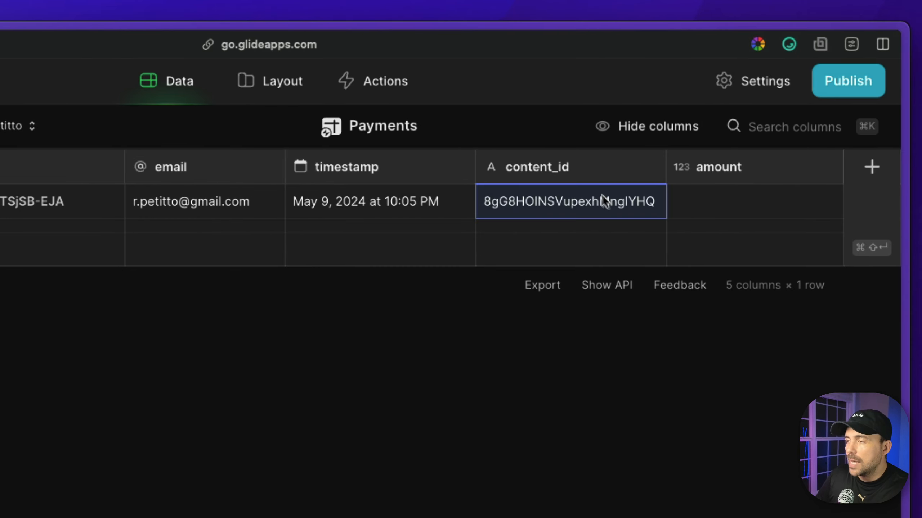
# - Copy a $1.00 price from Apps into the payment's amount, then return to the Apps table
pyautogui.click(719, 209)
pyautogui.click(2, 213)
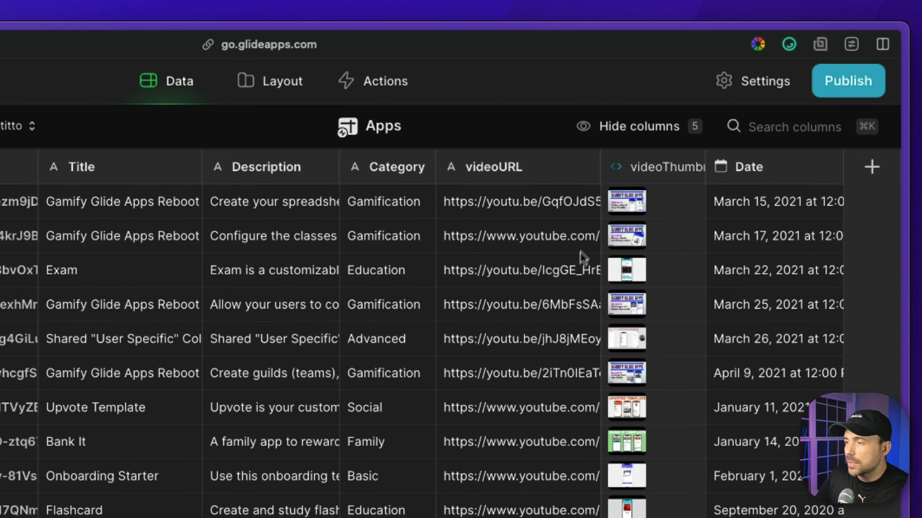
pyautogui.hscroll(10, 580, 251)
pyautogui.click(396, 311)
pyautogui.click(1, 232)
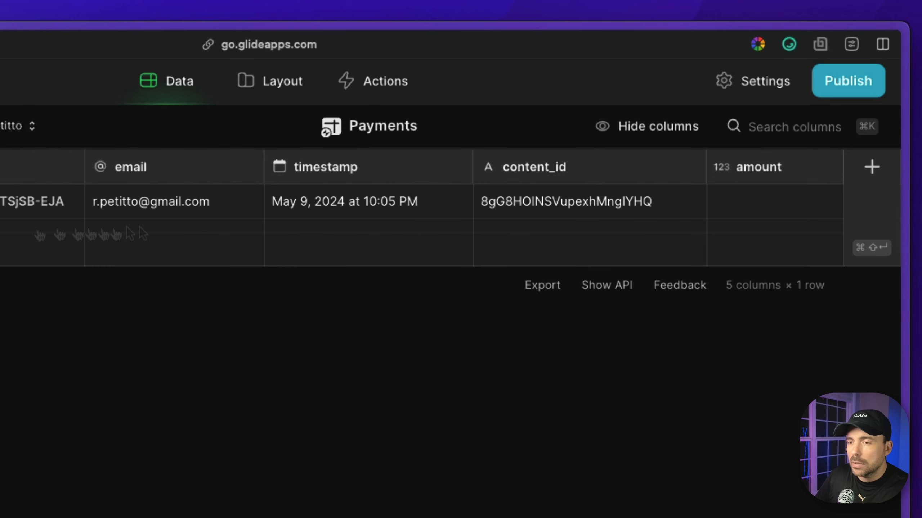
pyautogui.click(765, 212)
pyautogui.write('$1.00')
pyautogui.click(585, 215)
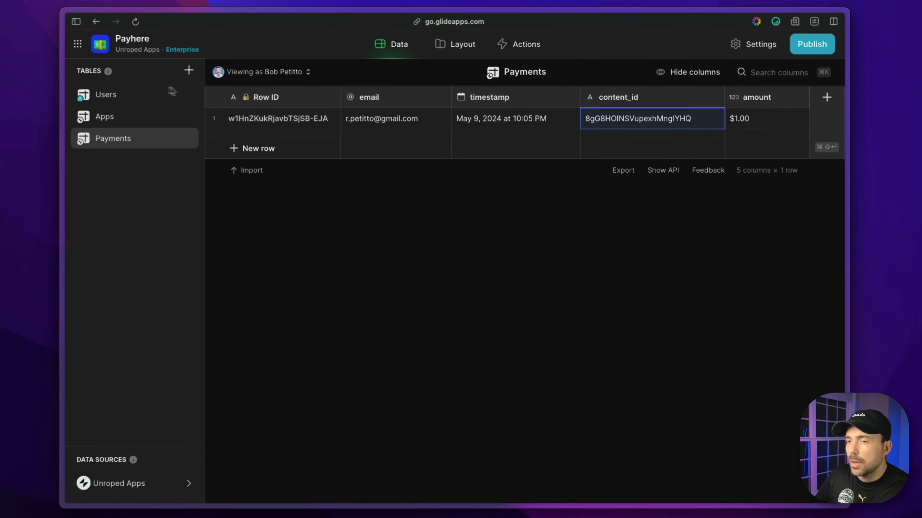
pyautogui.click(125, 96)
pyautogui.click(120, 119)
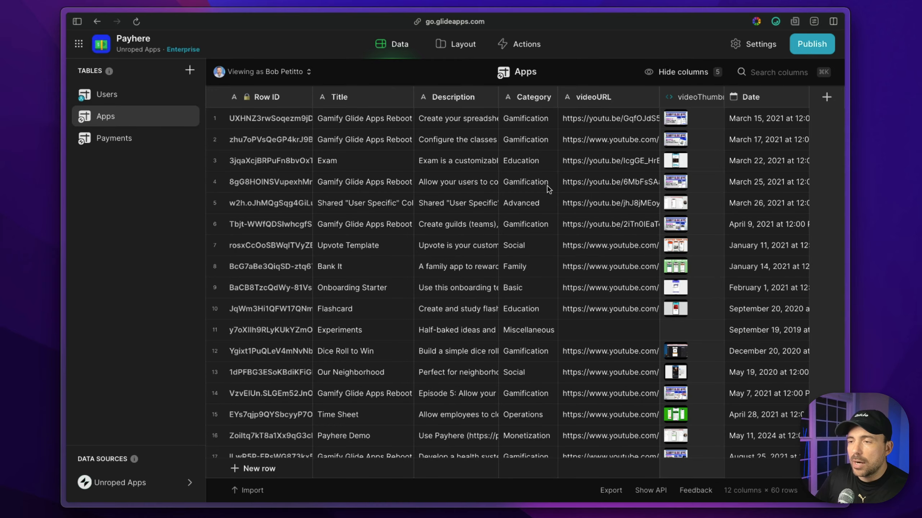
# - Compare row 4's rel_payments and q_userPayment while toggling the preview between the test user and Anyone
pyautogui.hscroll(10, 547, 185)
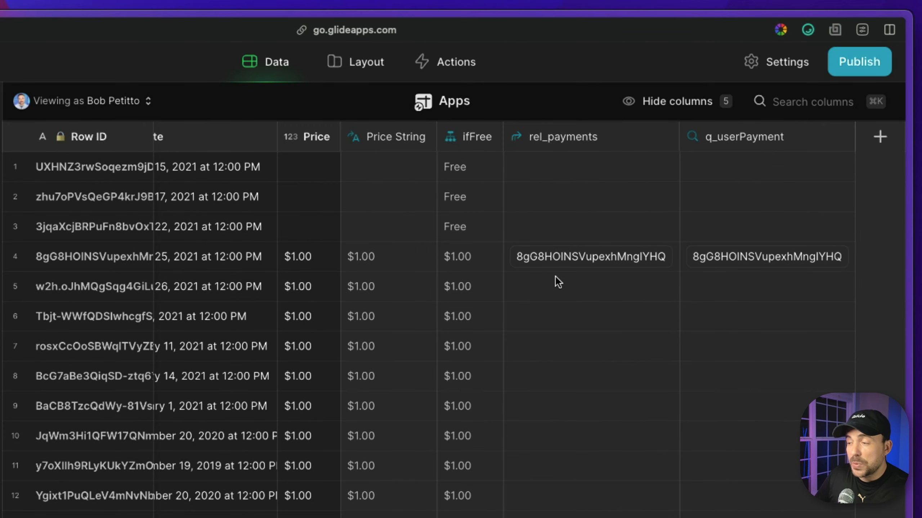
pyautogui.click(556, 254)
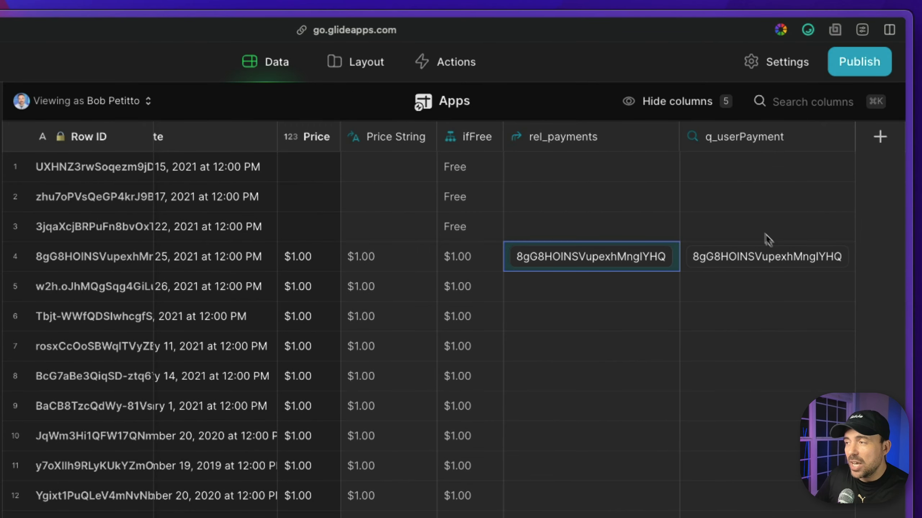
pyautogui.click(777, 262)
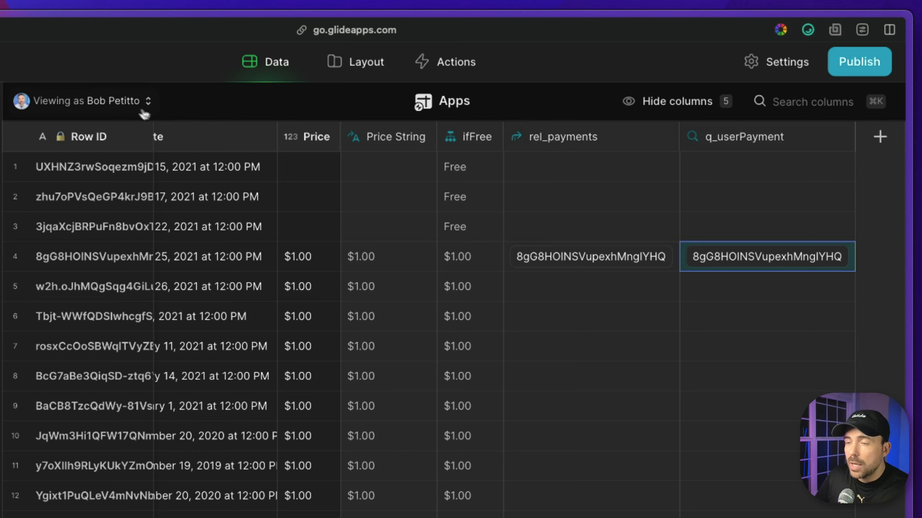
pyautogui.click(130, 101)
pyautogui.click(94, 199)
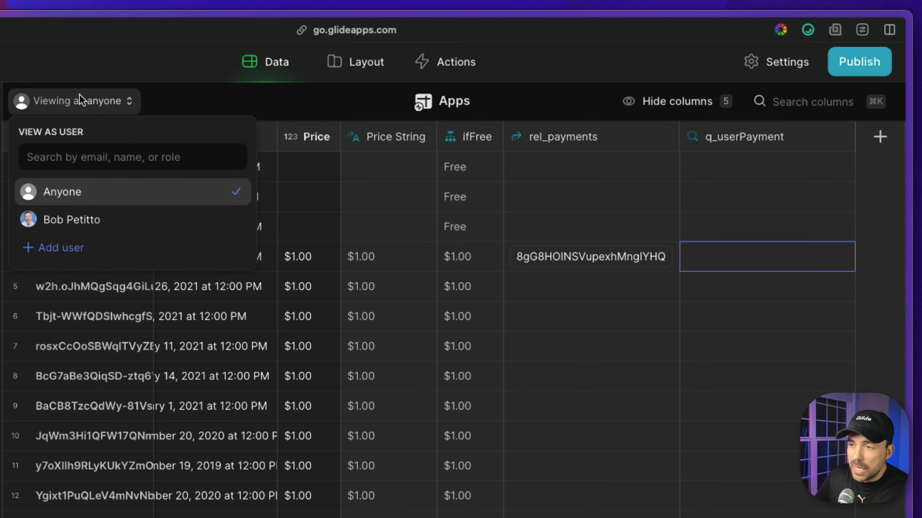
pyautogui.click(83, 220)
pyautogui.click(90, 198)
pyautogui.click(89, 218)
pyautogui.click(120, 196)
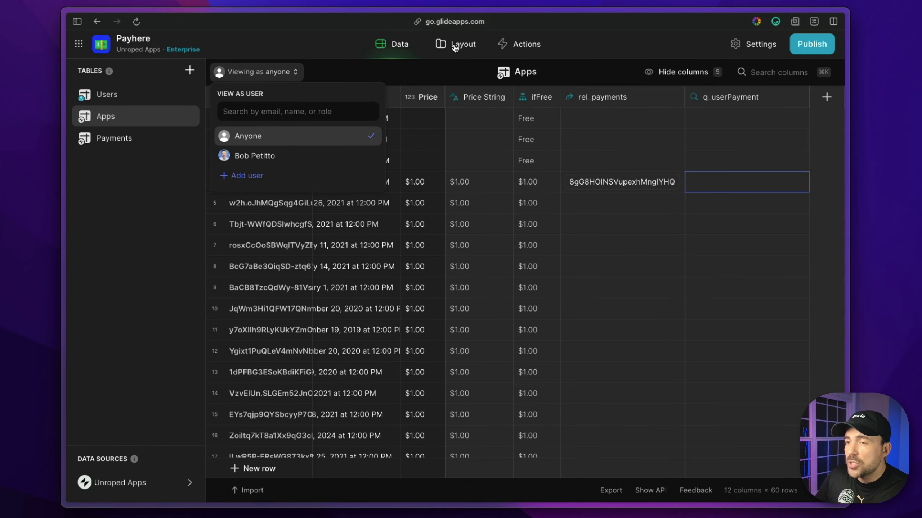
# - In Layout, move the Video component above the thumbnail container and review its Price visibility condition
pyautogui.click(456, 47)
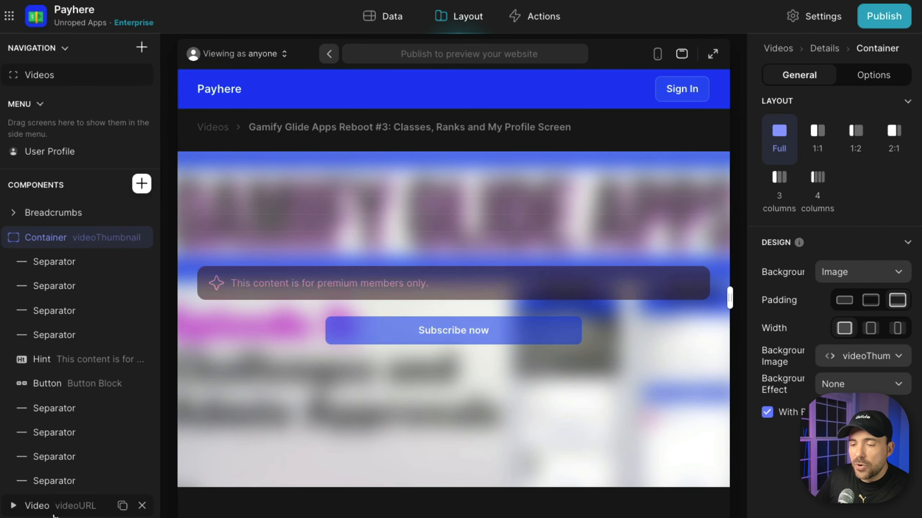
pyautogui.moveTo(36, 506); pyautogui.dragTo(3, 234)
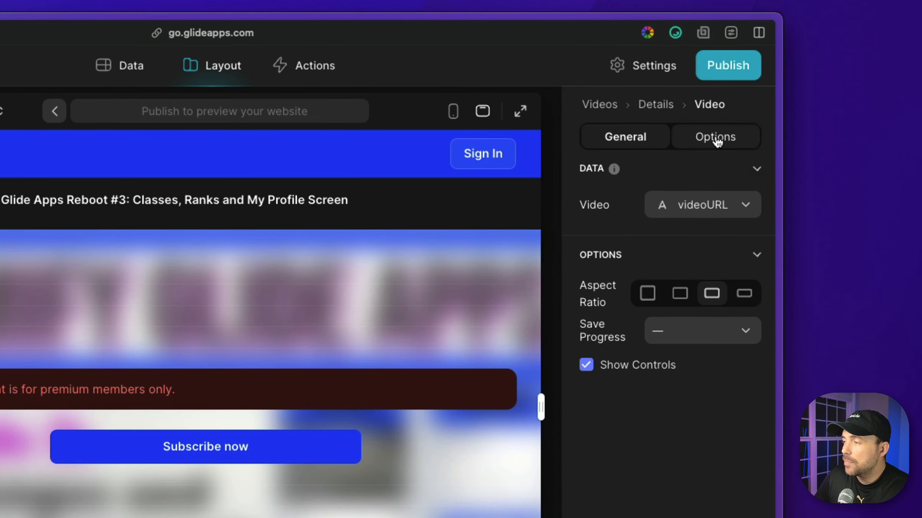
pyautogui.click(848, 85)
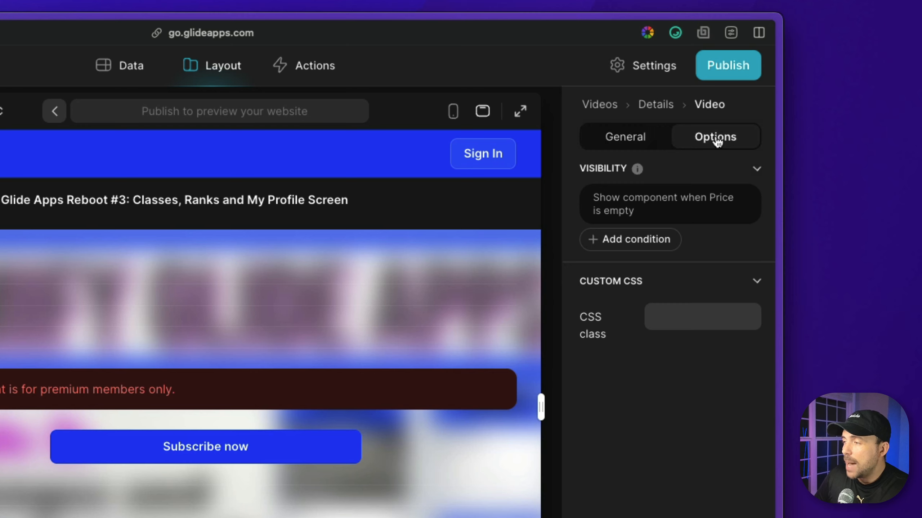
pyautogui.click(679, 210)
pyautogui.click(481, 274)
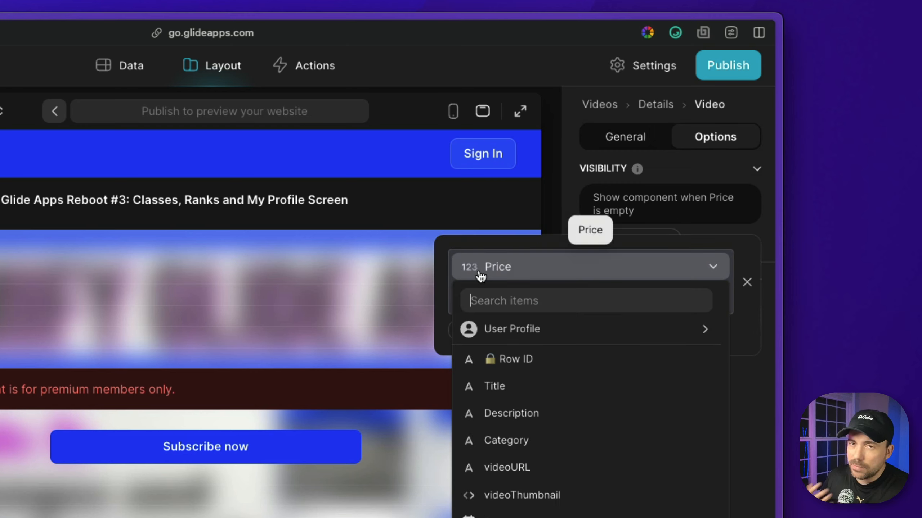
pyautogui.click(519, 271)
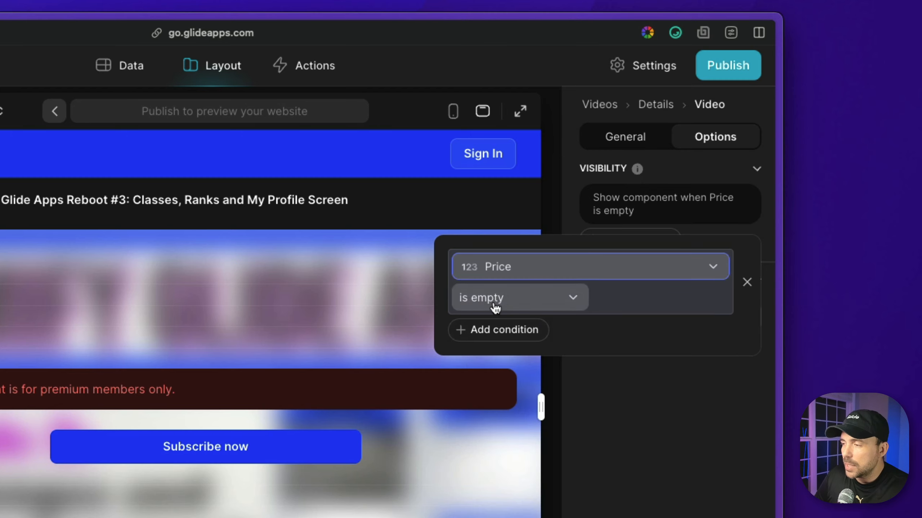
# - Add an Or condition so the video also shows when q_userPayment is not empty
pyautogui.click(499, 330)
pyautogui.click(630, 373)
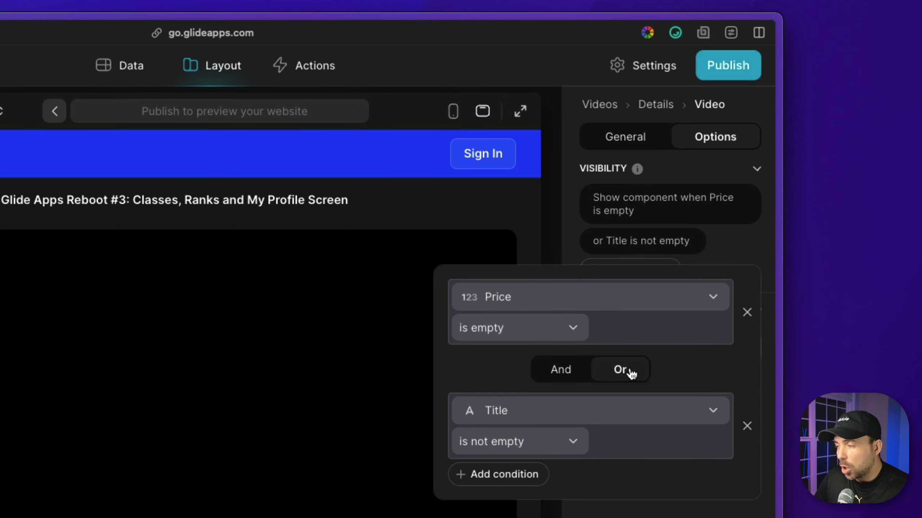
pyautogui.click(526, 414)
pyautogui.scroll(-5, 534, 331)
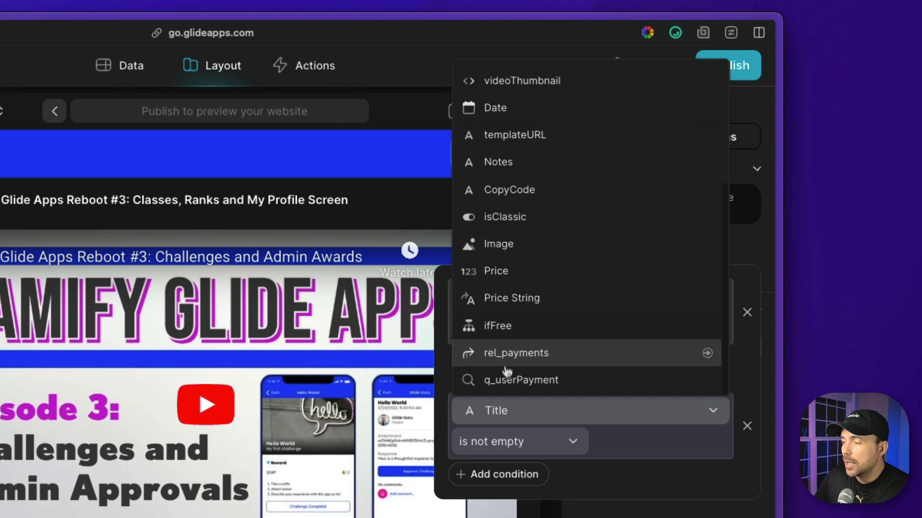
pyautogui.click(520, 381)
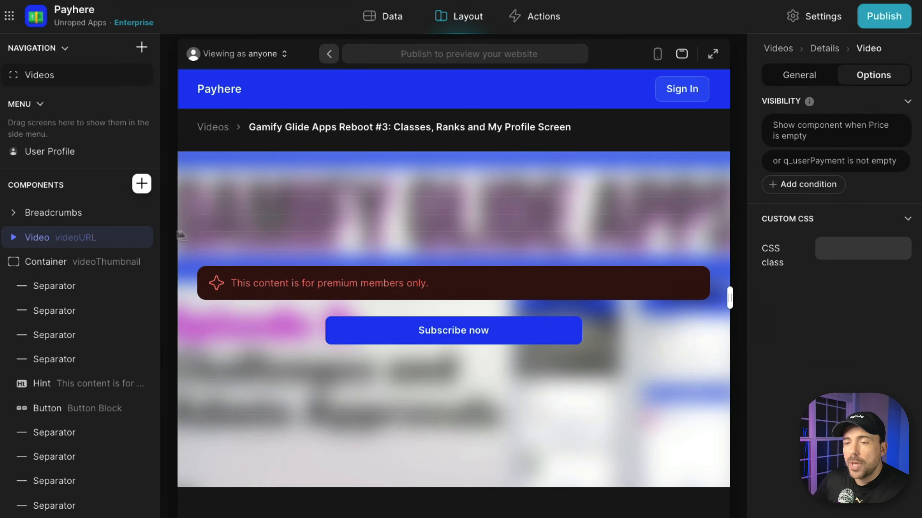
# - Add a second visibility condition to the thumbnail container requiring q_userPayment to be empty
pyautogui.click(59, 268)
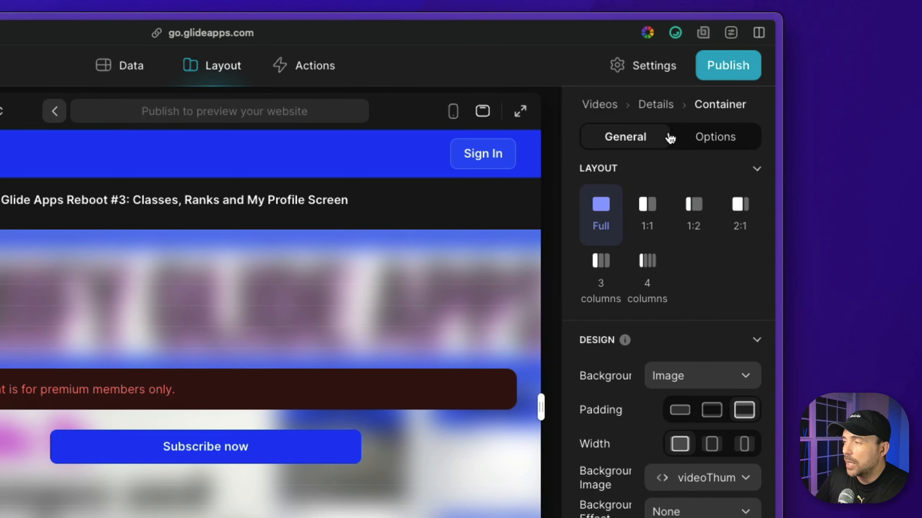
pyautogui.click(854, 77)
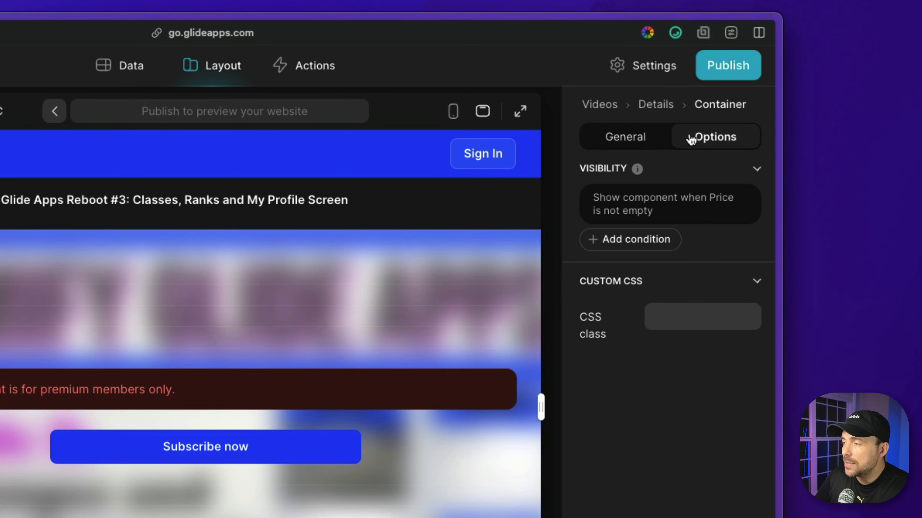
pyautogui.click(625, 209)
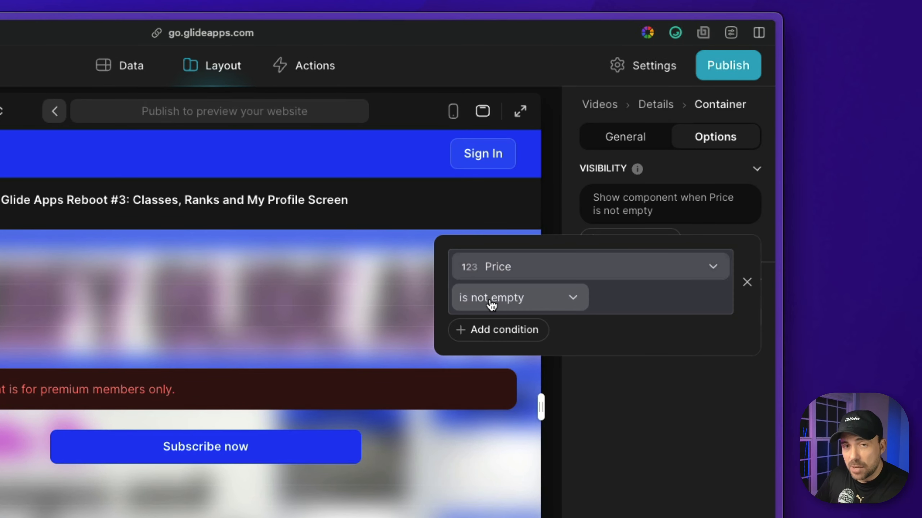
pyautogui.click(525, 330)
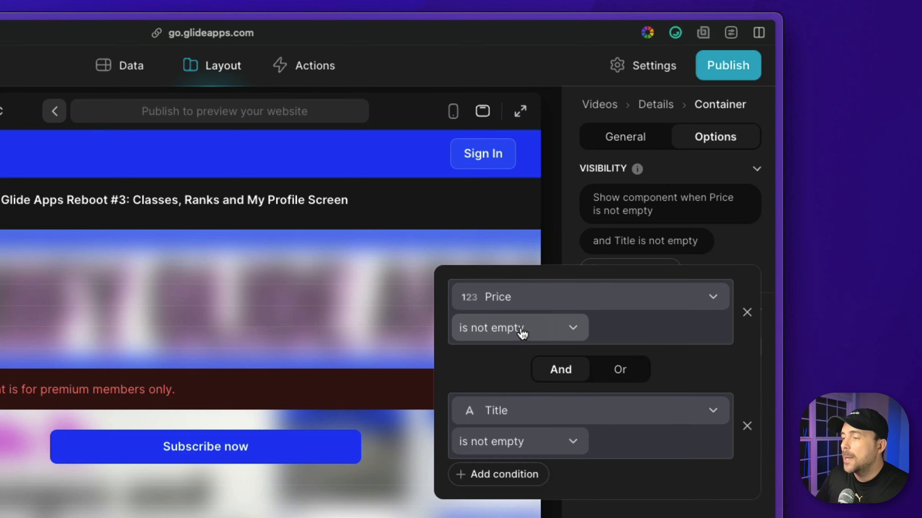
pyautogui.click(516, 421)
pyautogui.scroll(-5, 520, 382)
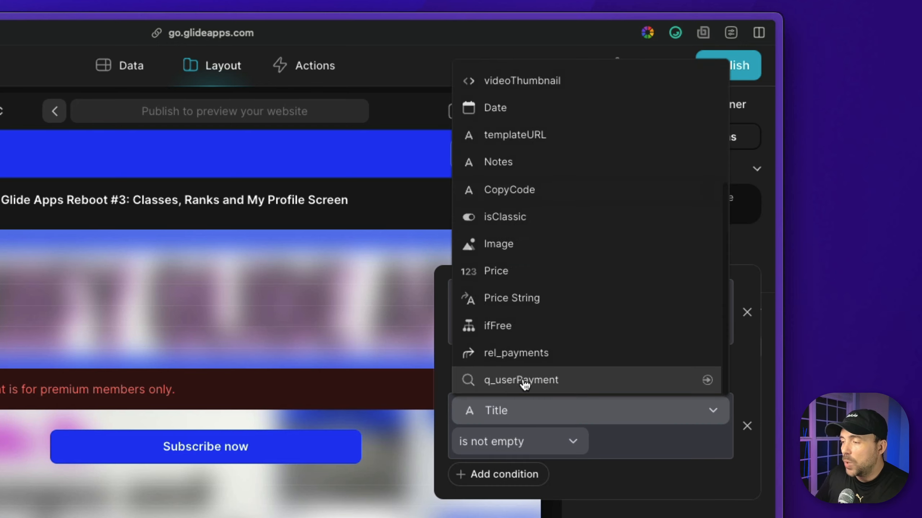
pyautogui.click(525, 381)
pyautogui.click(486, 457)
pyautogui.click(472, 486)
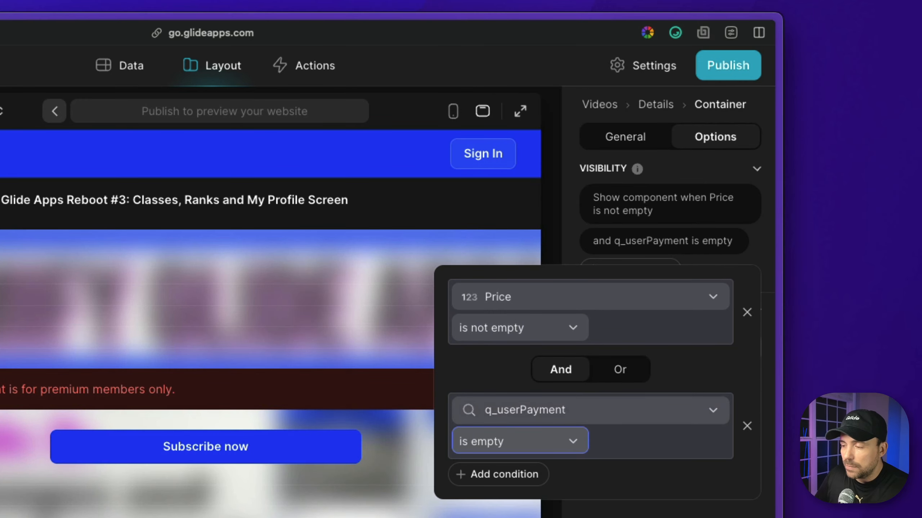
pyautogui.press('Escape')
pyautogui.click(162, 62)
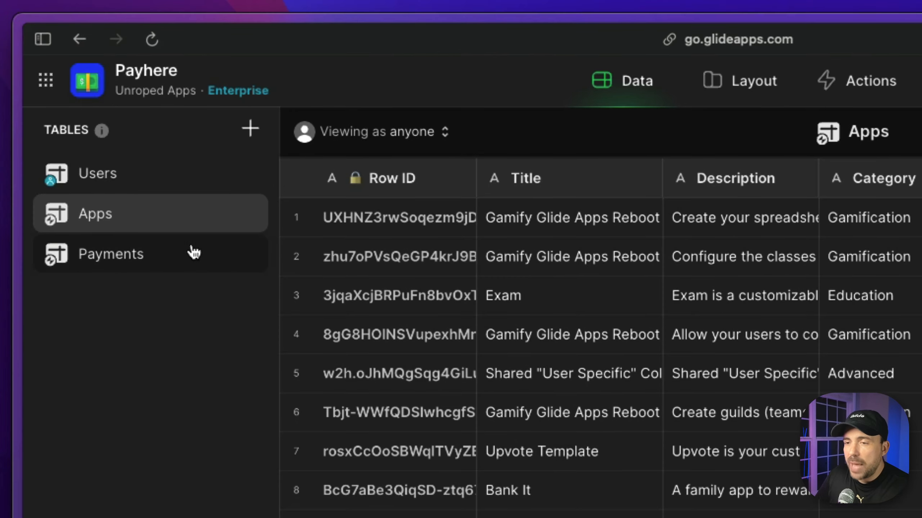
# - Check the Payments table, then select row 4's Title in the Apps table
pyautogui.click(194, 253)
pyautogui.click(180, 224)
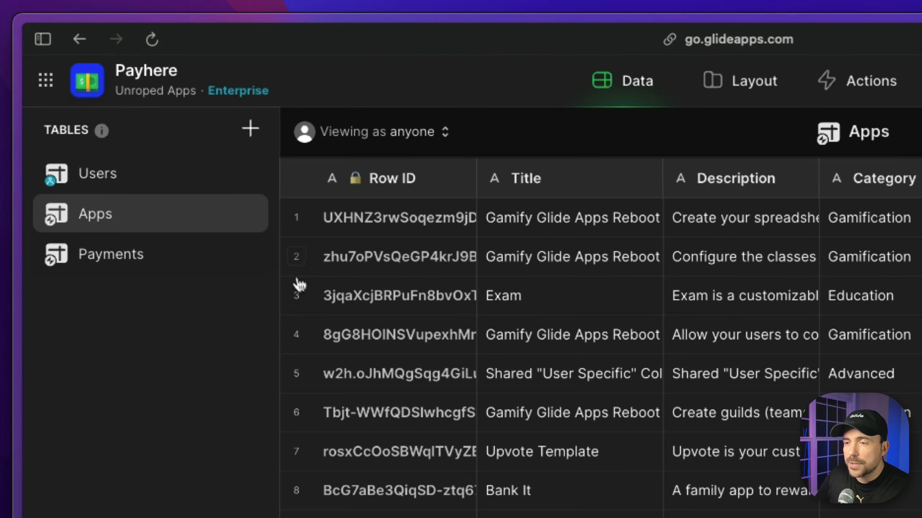
pyautogui.click(296, 334)
pyautogui.click(519, 342)
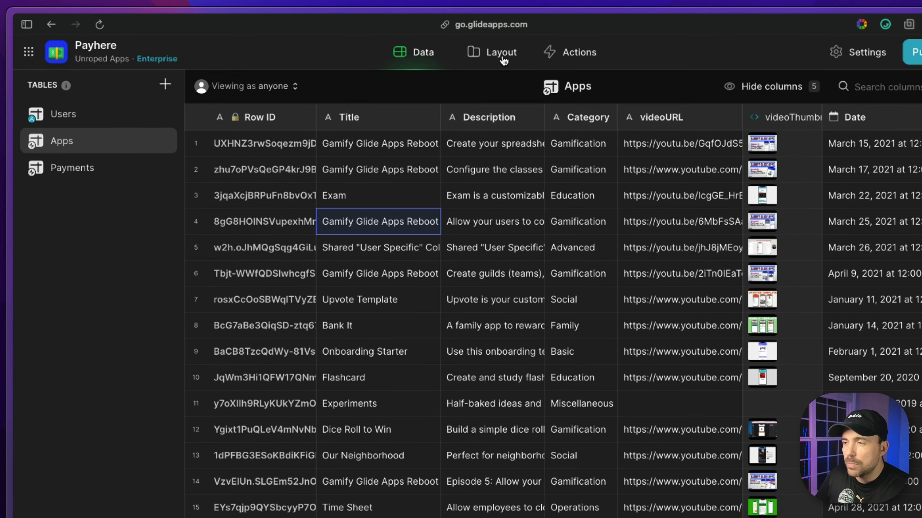
# - In the layout editor, preview the Videos list as the signed-in test user
pyautogui.click(754, 81)
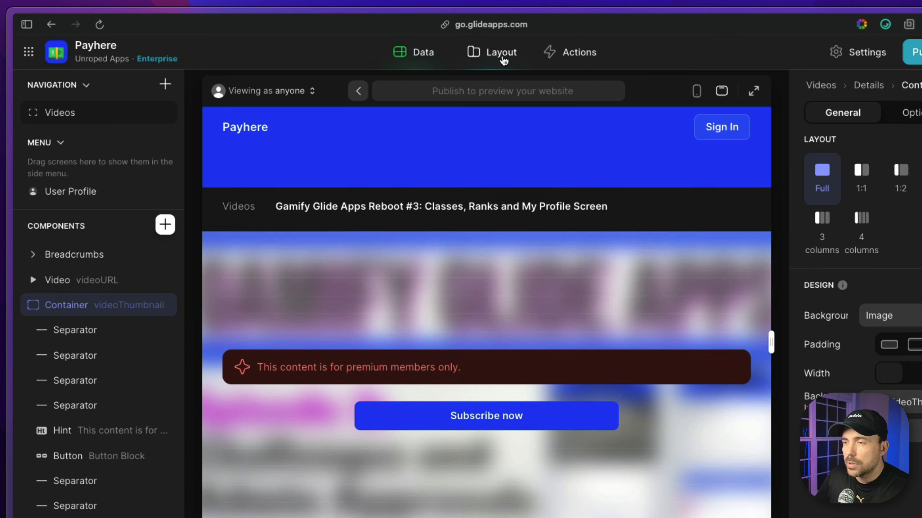
pyautogui.click(301, 91)
pyautogui.click(301, 90)
pyautogui.click(358, 91)
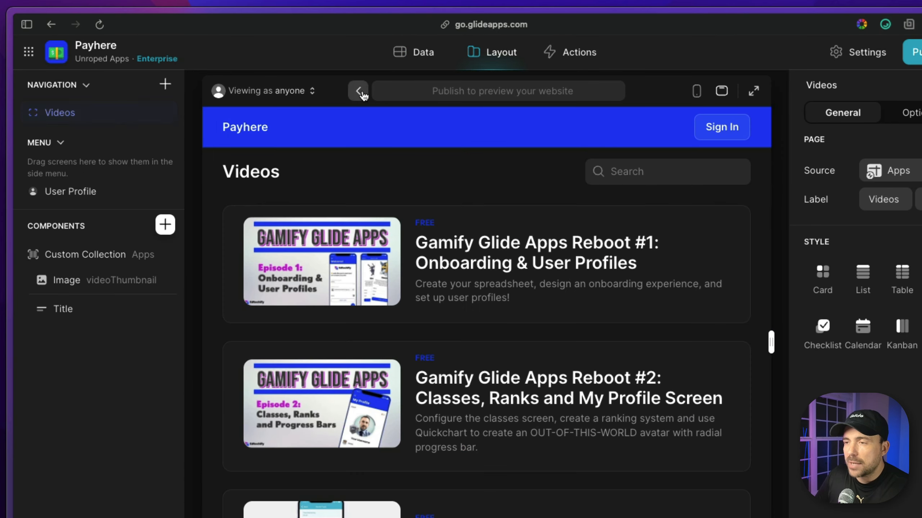
pyautogui.click(304, 97)
pyautogui.click(259, 196)
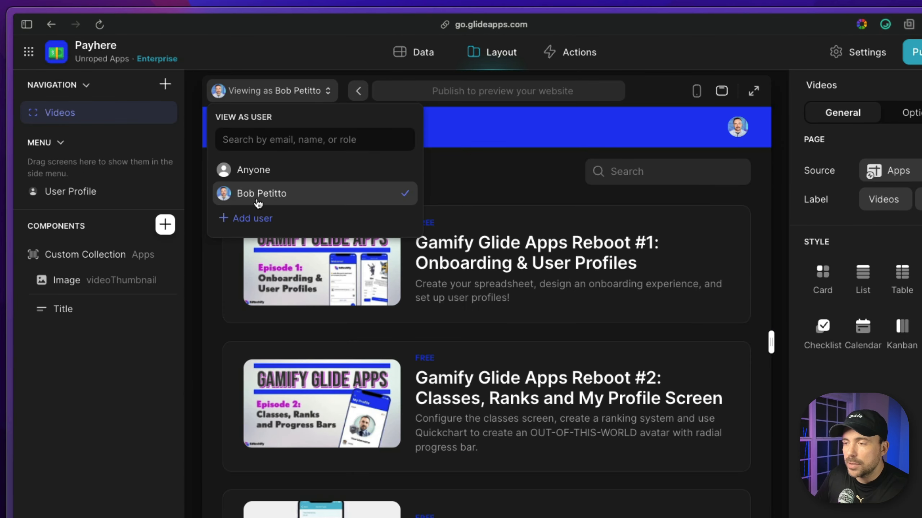
pyautogui.click(506, 161)
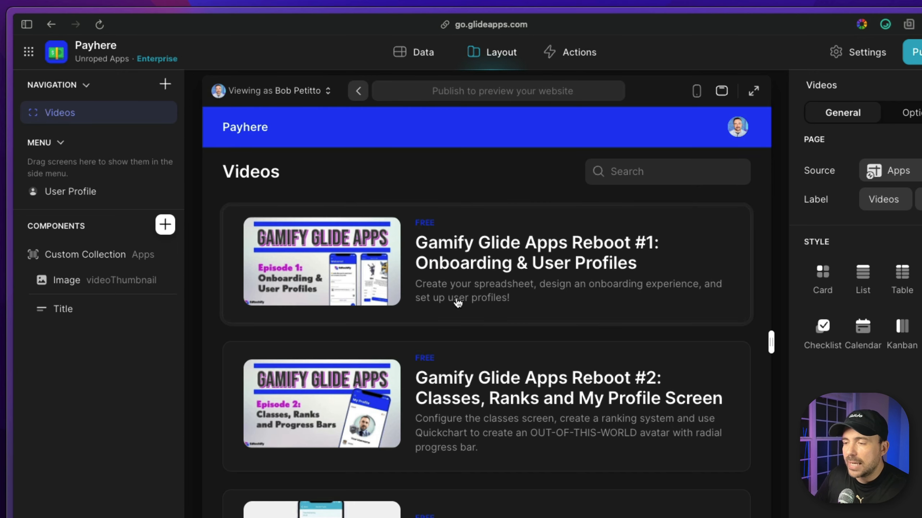
# - Browse the video cards, opening Reboot #3 and the Shared "User Specific" Columns details
pyautogui.scroll(-5, 457, 208)
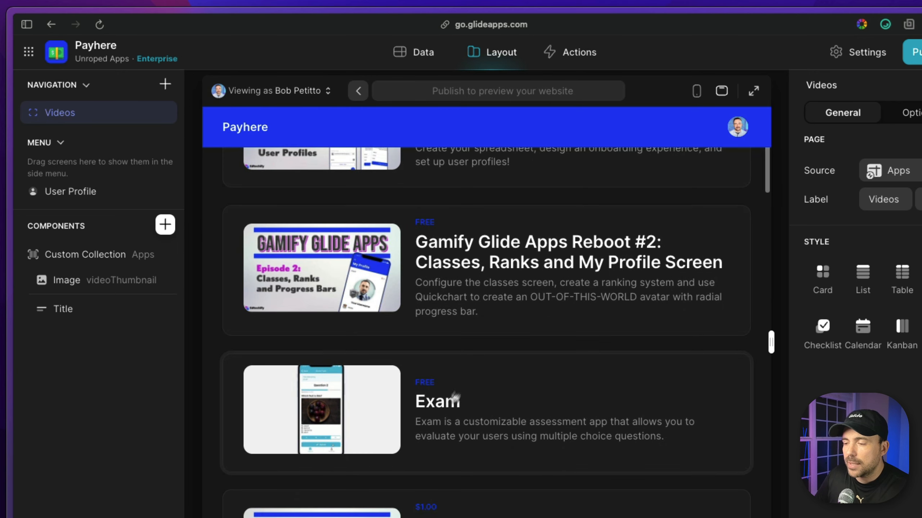
pyautogui.scroll(-7, 455, 398)
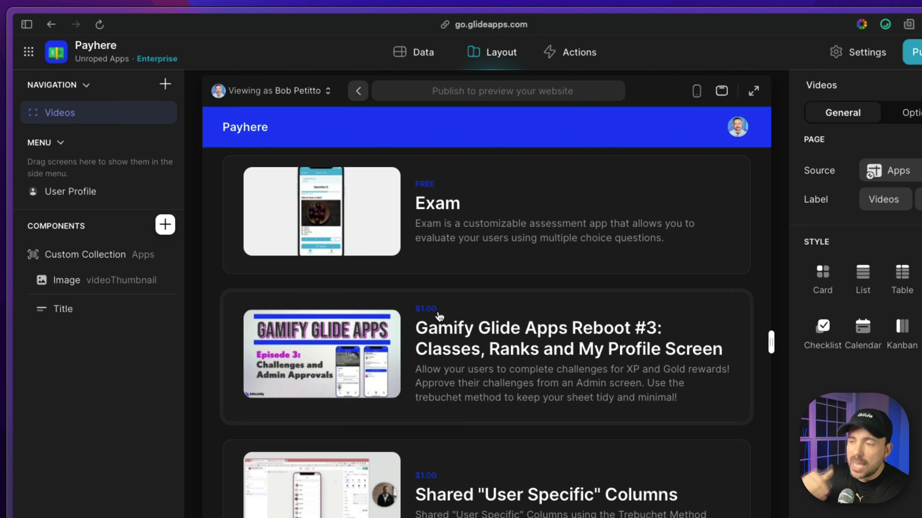
pyautogui.click(473, 355)
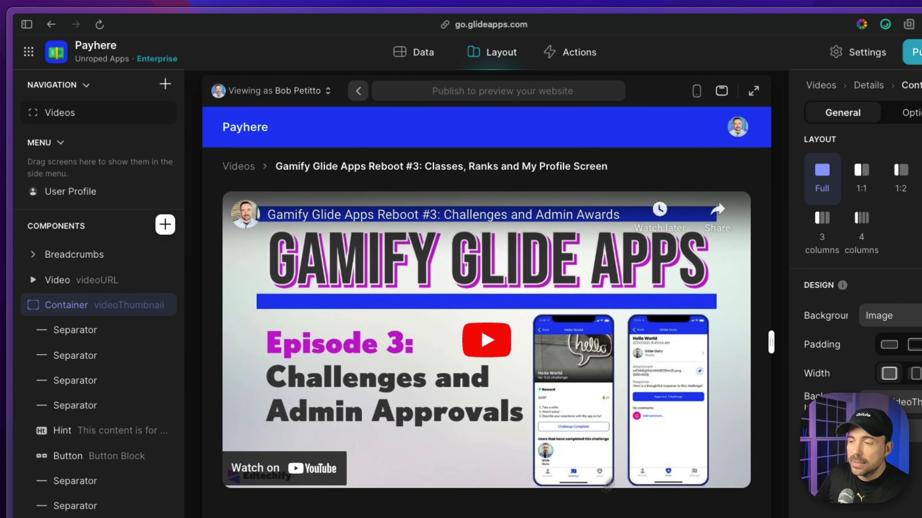
pyautogui.click(239, 167)
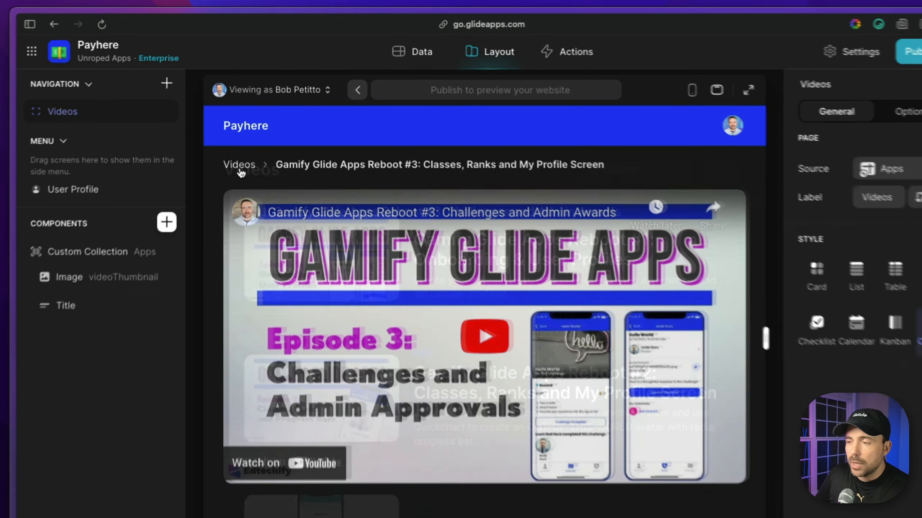
pyautogui.scroll(-6, 491, 354)
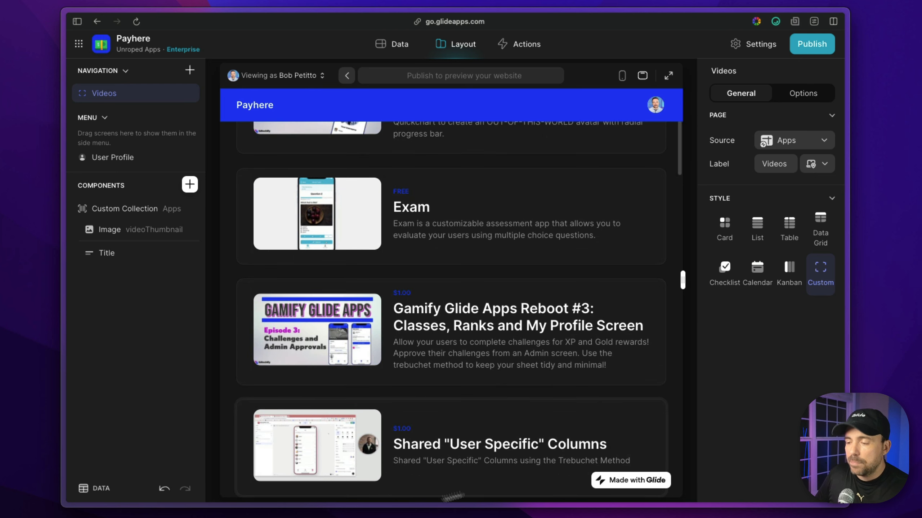
pyautogui.click(430, 459)
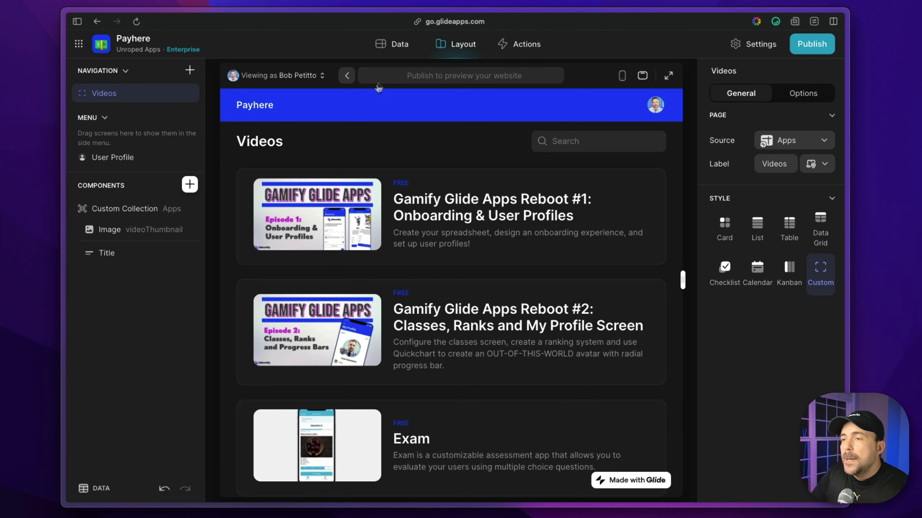
# - Inspect the Apps Price and ifFree values (Free for rows 1–3), then open ifFree's options menu
pyautogui.click(394, 44)
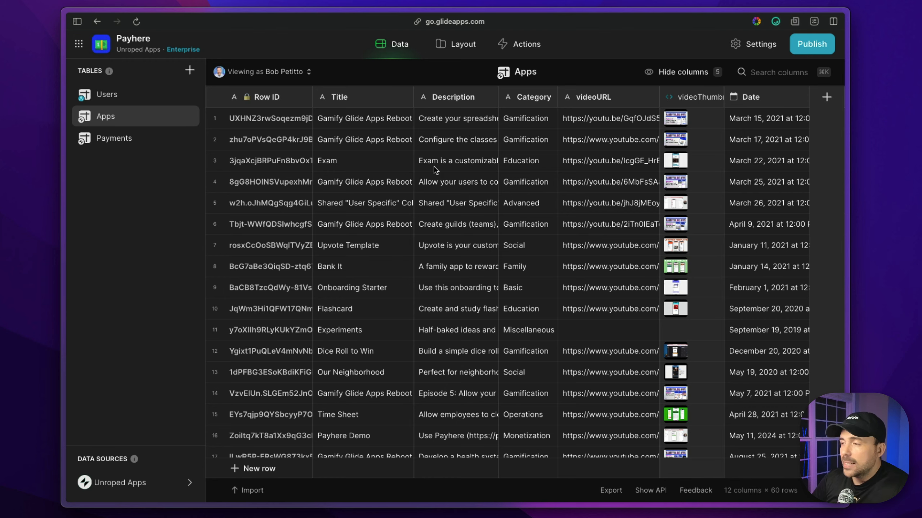
pyautogui.hscroll(10, 435, 170)
pyautogui.click(528, 97)
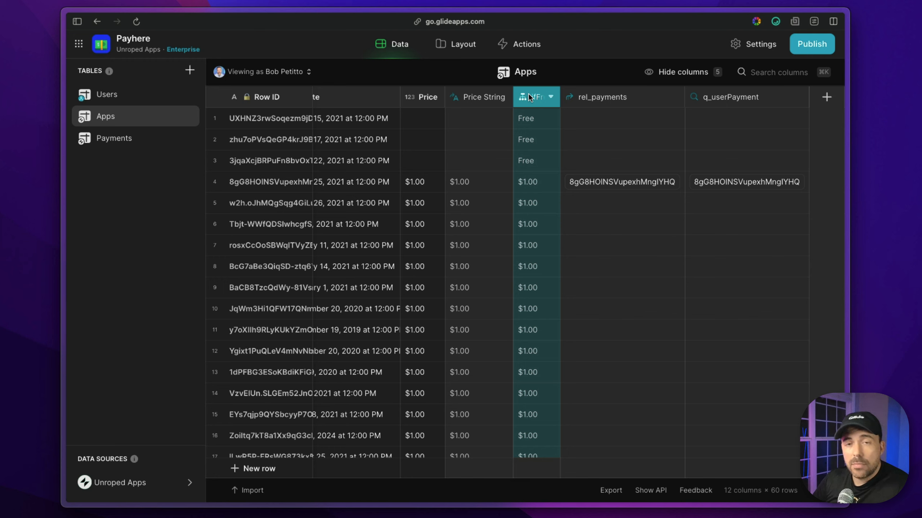
pyautogui.moveTo(530, 183); pyautogui.dragTo(533, 383)
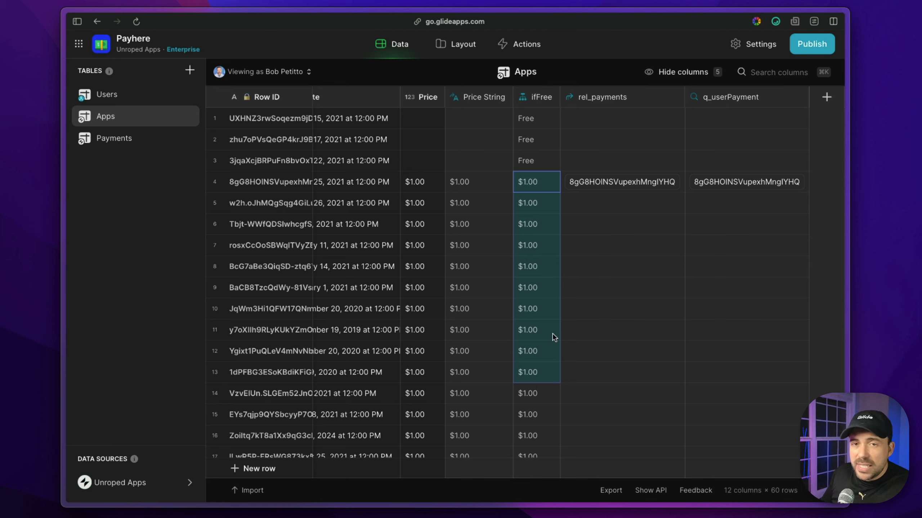
pyautogui.click(541, 96)
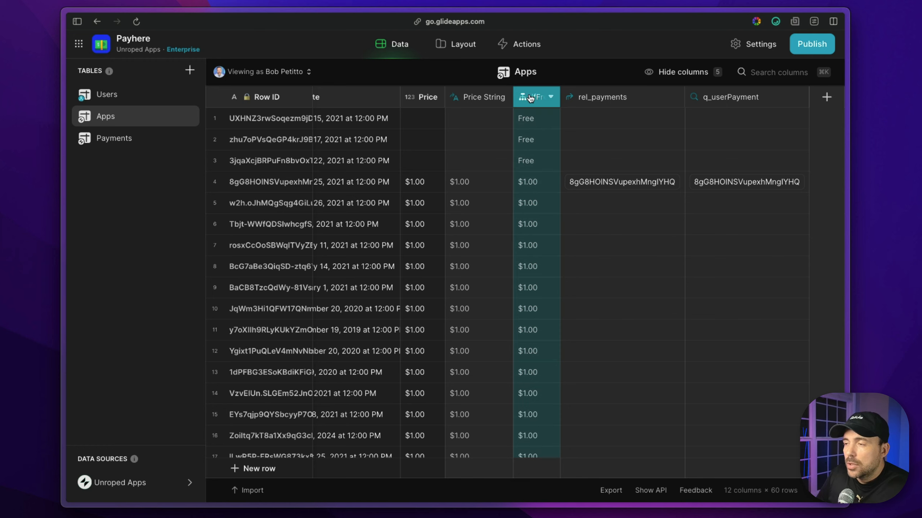
pyautogui.click(413, 183)
pyautogui.moveTo(413, 183); pyautogui.dragTo(419, 350)
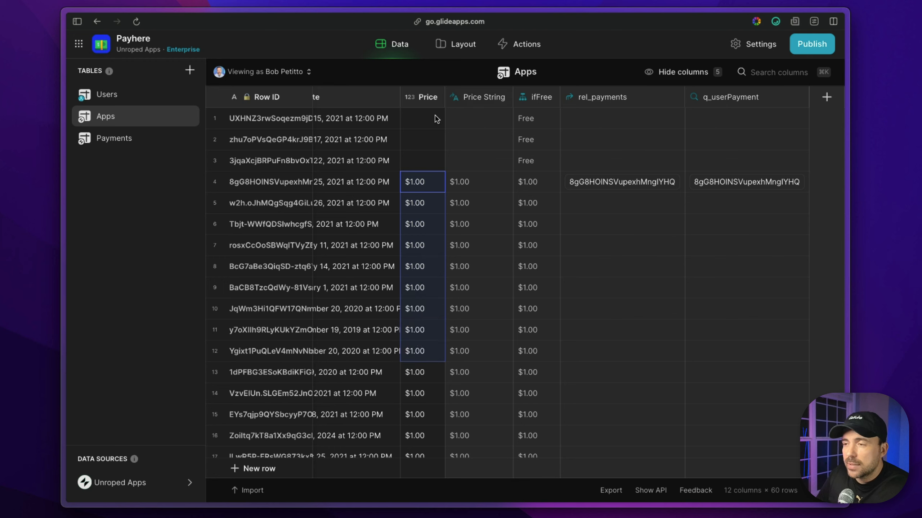
pyautogui.moveTo(435, 119); pyautogui.dragTo(431, 170)
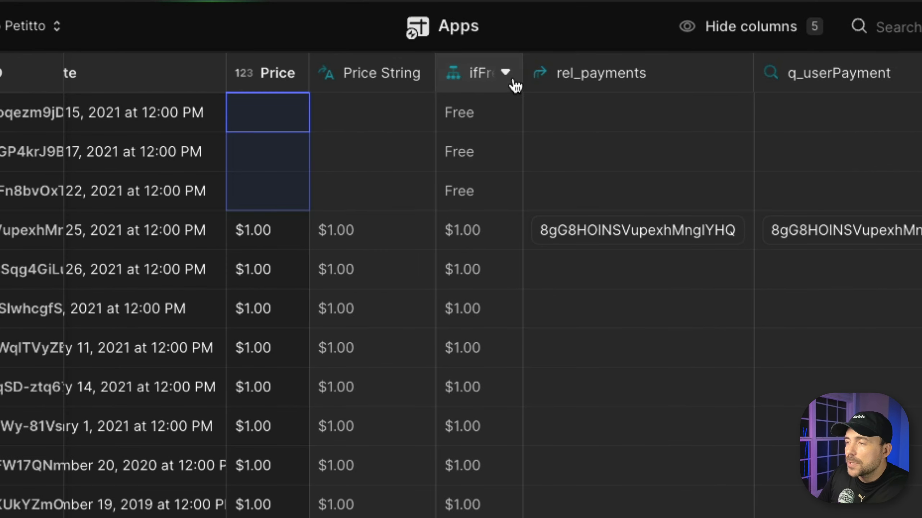
pyautogui.click(555, 100)
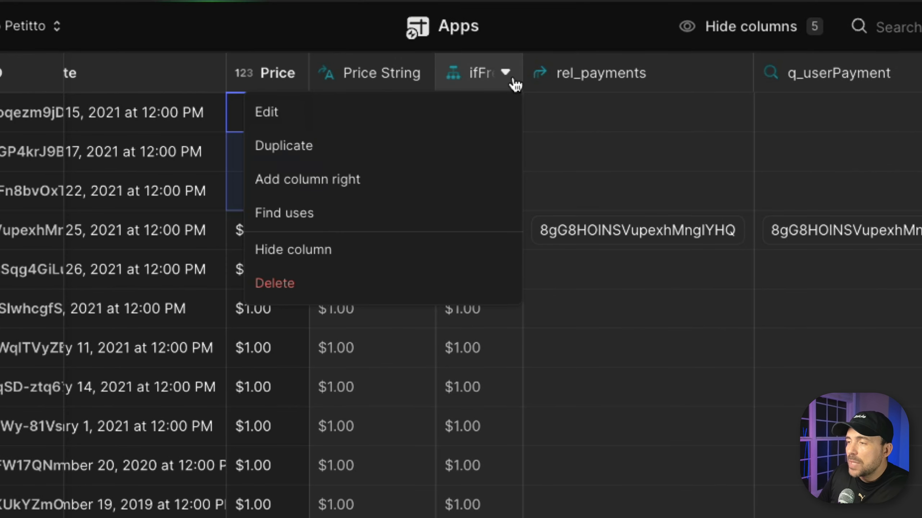
# - Add a Boolean column named isFree to the right of ifFree
pyautogui.click(412, 187)
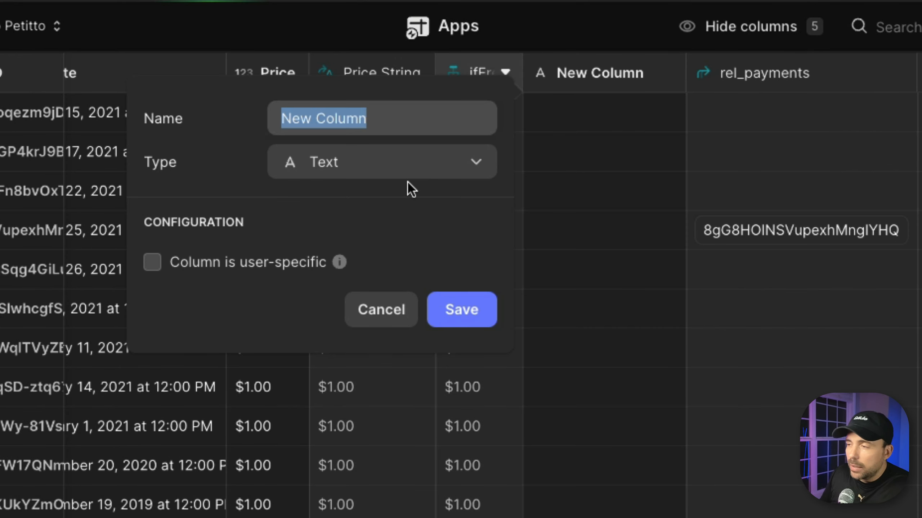
pyautogui.write('is')
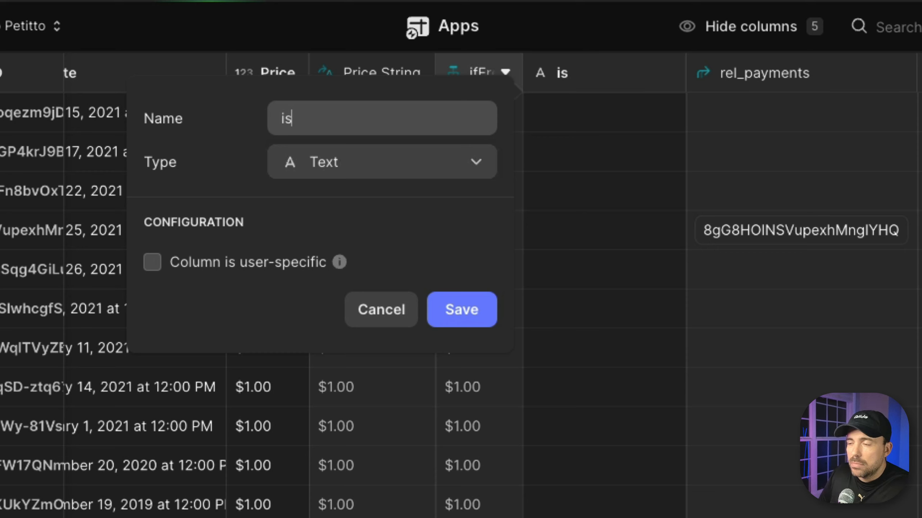
pyautogui.write('Free')
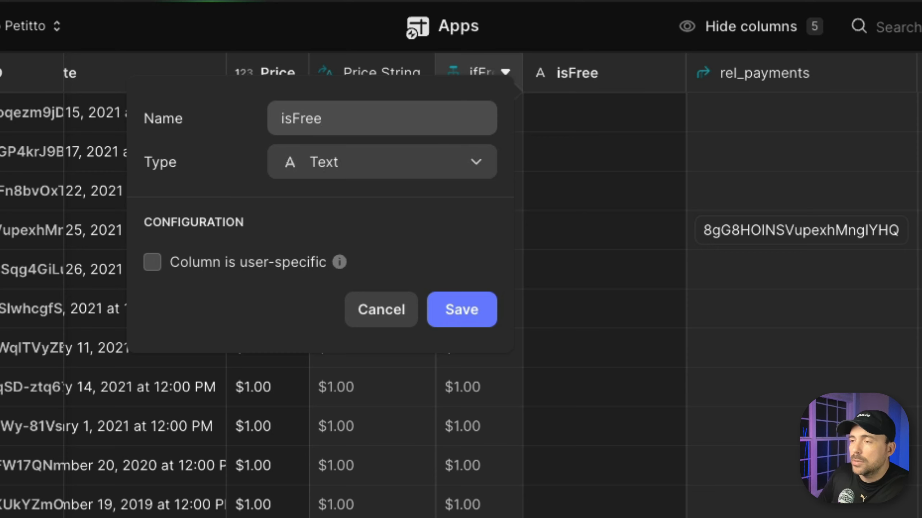
pyautogui.click(355, 175)
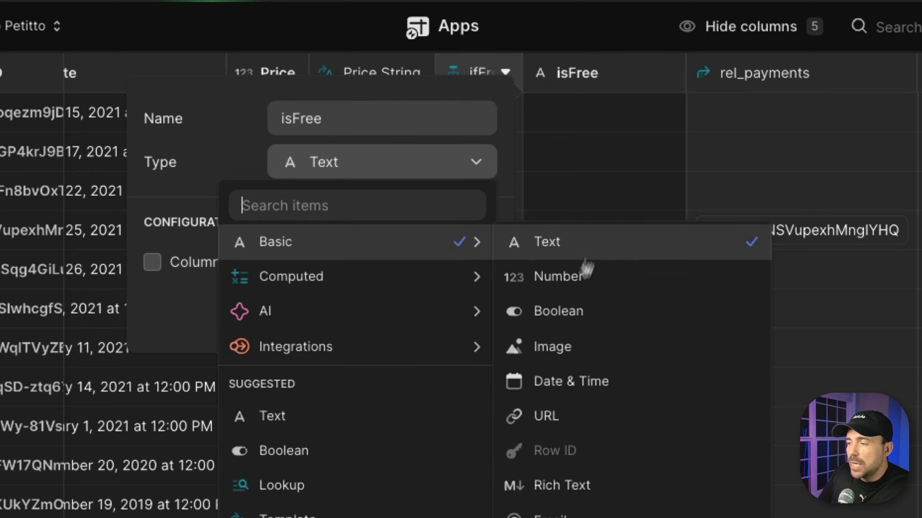
pyautogui.click(574, 315)
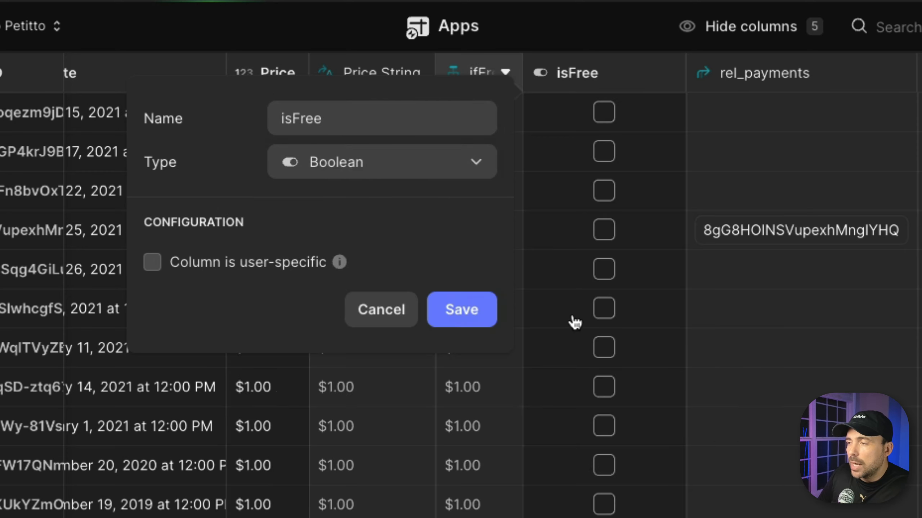
pyautogui.click(458, 309)
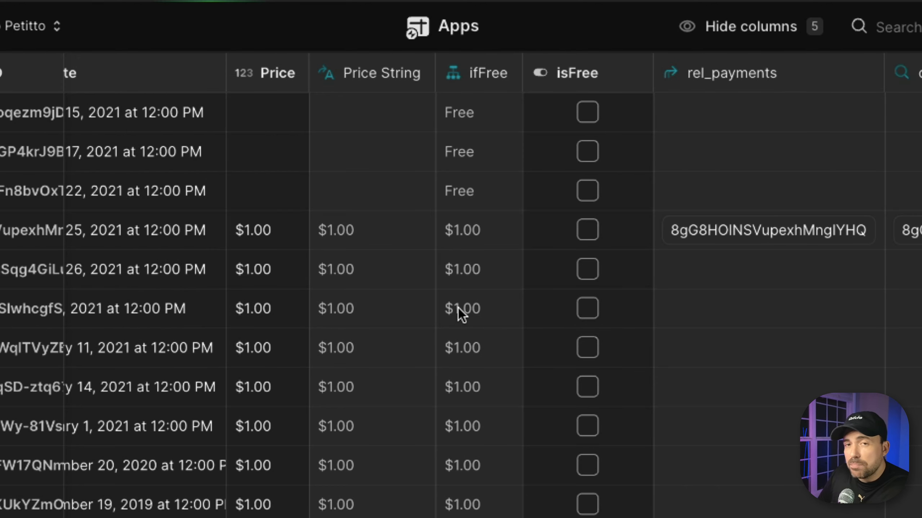
# - Tick isFree for the first three videos, leaving the rest unchecked
pyautogui.click(587, 112)
pyautogui.click(587, 152)
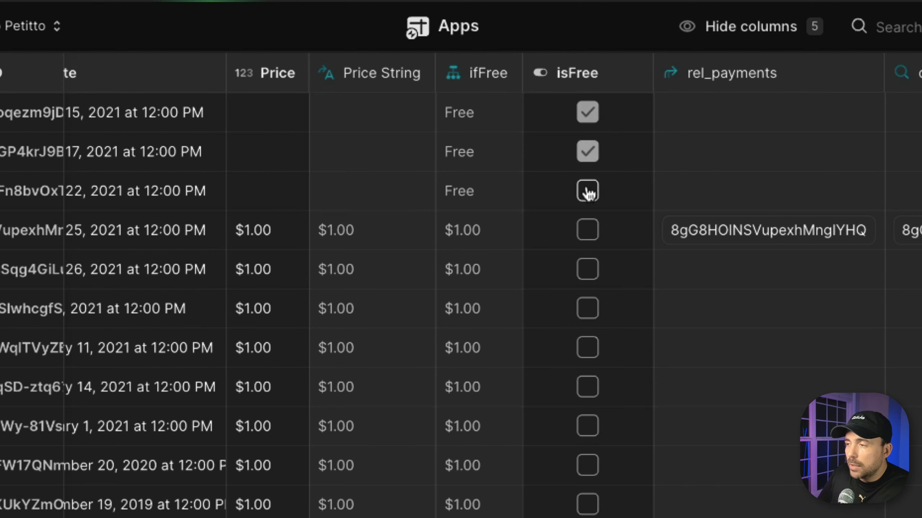
pyautogui.click(588, 191)
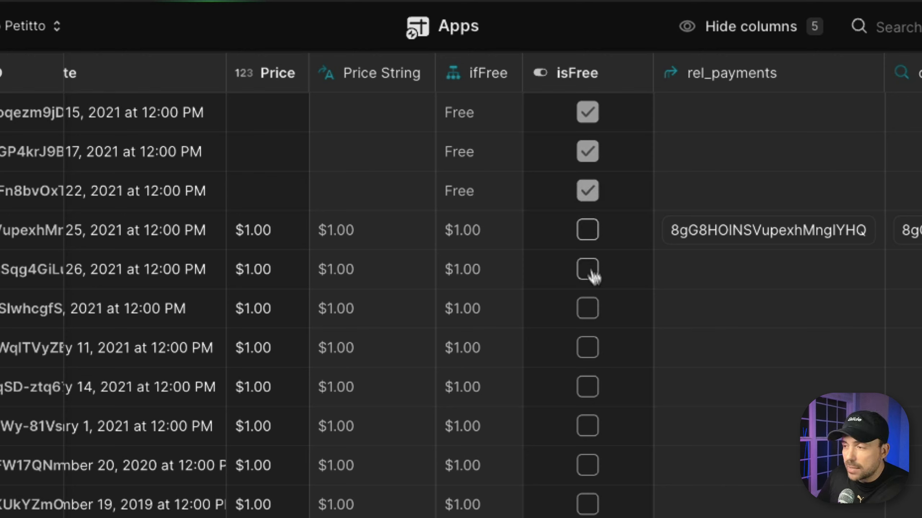
pyautogui.click(577, 81)
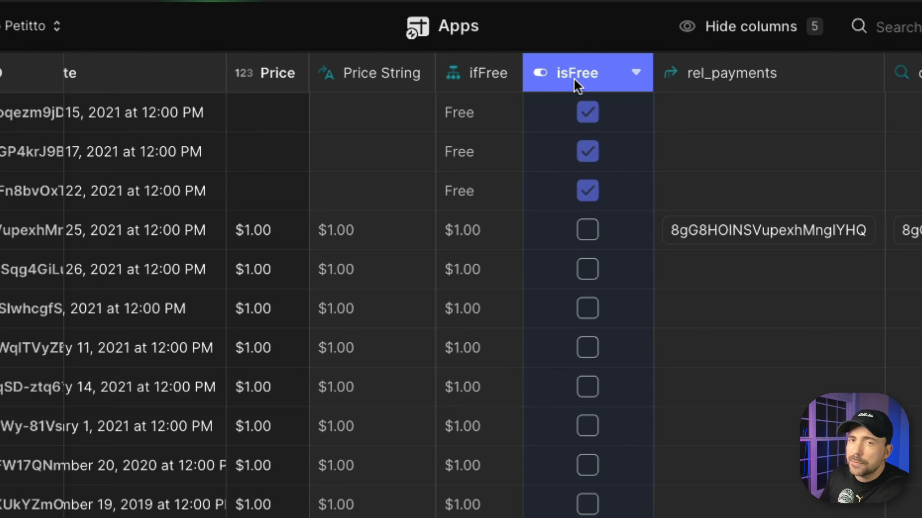
# - Add an If → Then → Else column named premiumDisplay to the right of isFree
pyautogui.click(638, 75)
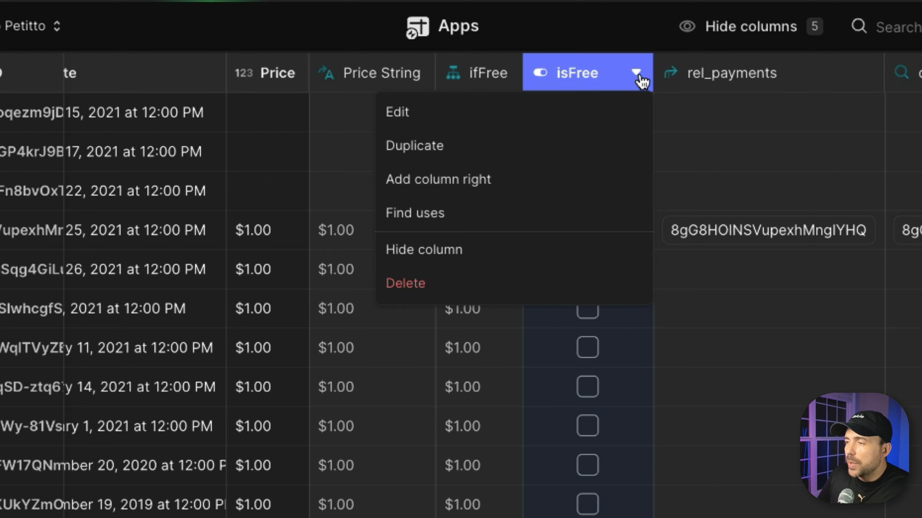
pyautogui.click(534, 180)
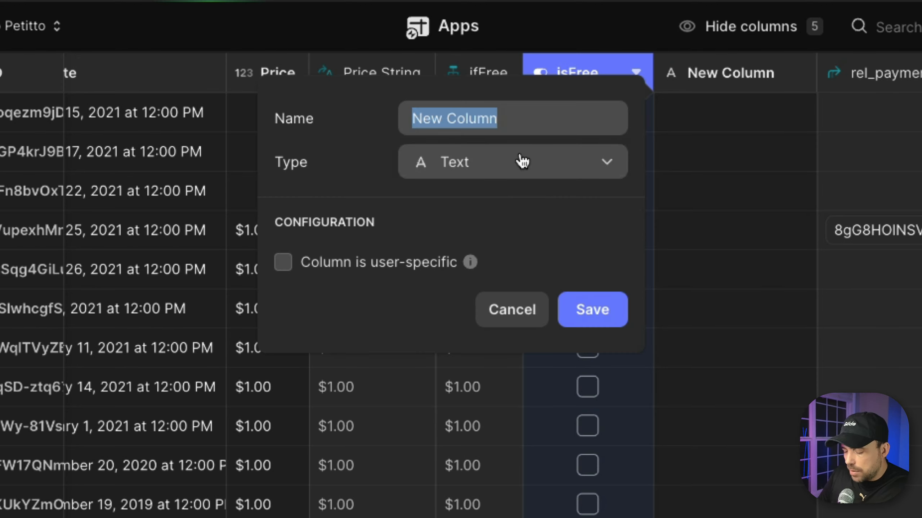
pyautogui.write('premium')
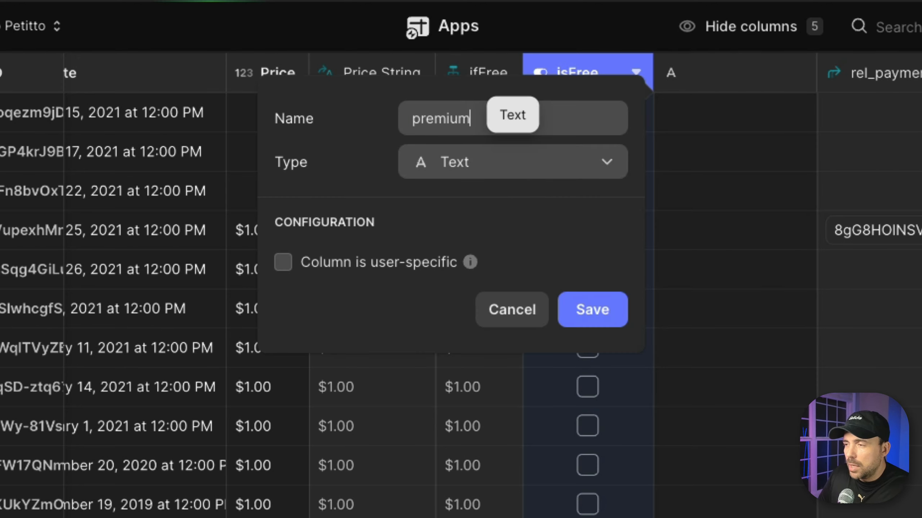
pyautogui.write('Display')
pyautogui.click(569, 162)
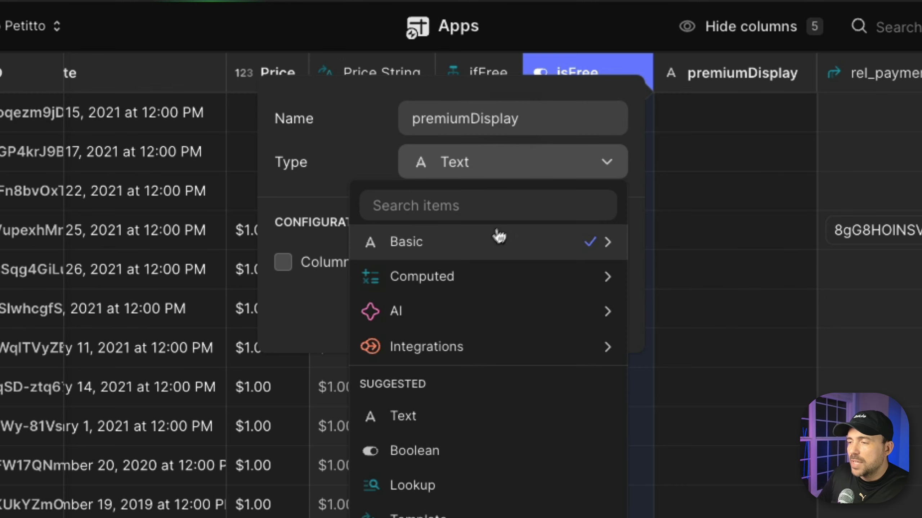
pyautogui.moveTo(495, 269)
pyautogui.click(657, 346)
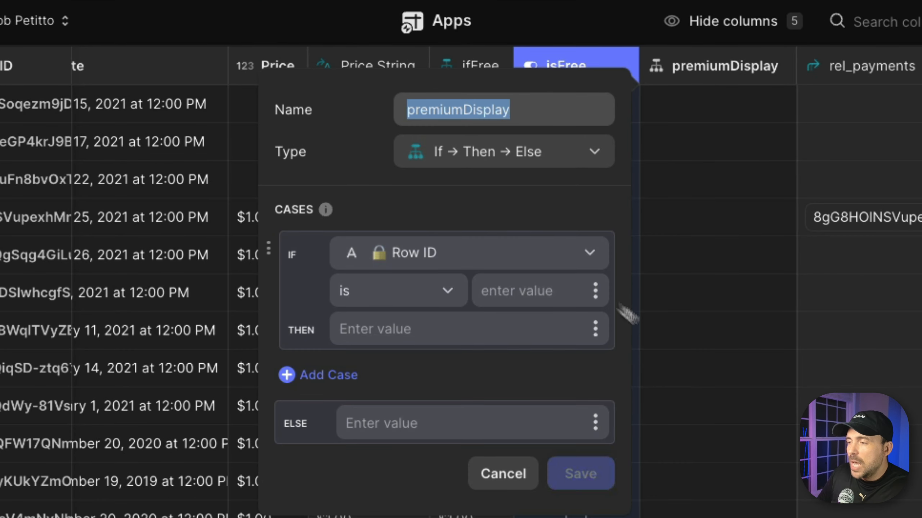
# - Make premiumDisplay show Free when isFree is checked
pyautogui.click(494, 245)
pyautogui.scroll(-5, 468, 392)
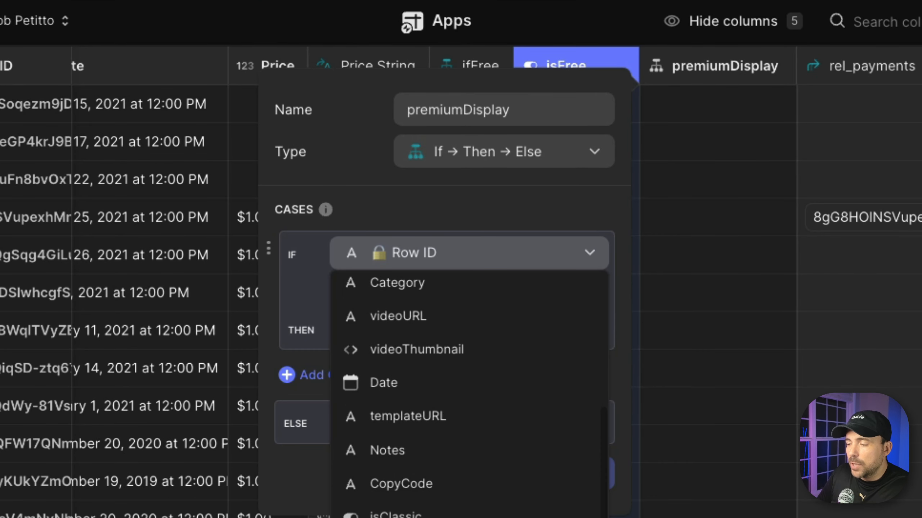
pyautogui.click(391, 381)
pyautogui.click(442, 289)
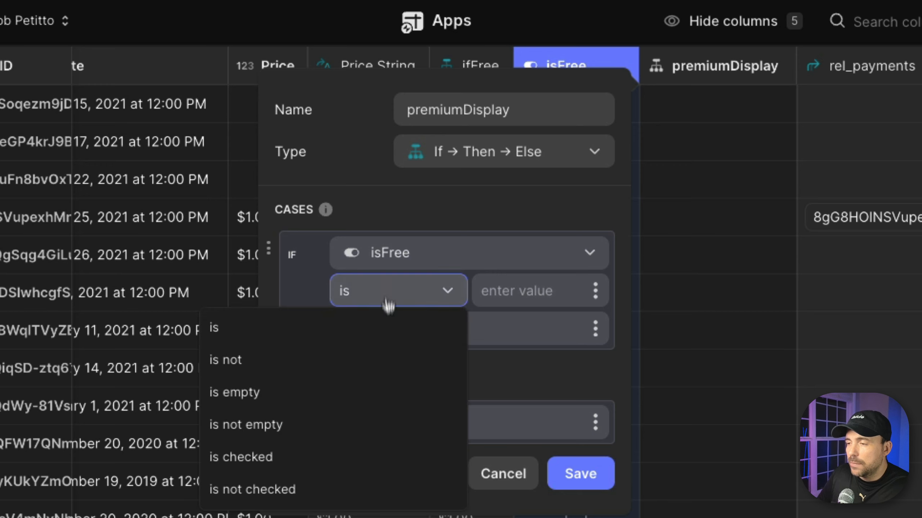
pyautogui.click(360, 460)
pyautogui.click(458, 330)
pyautogui.write('Fre')
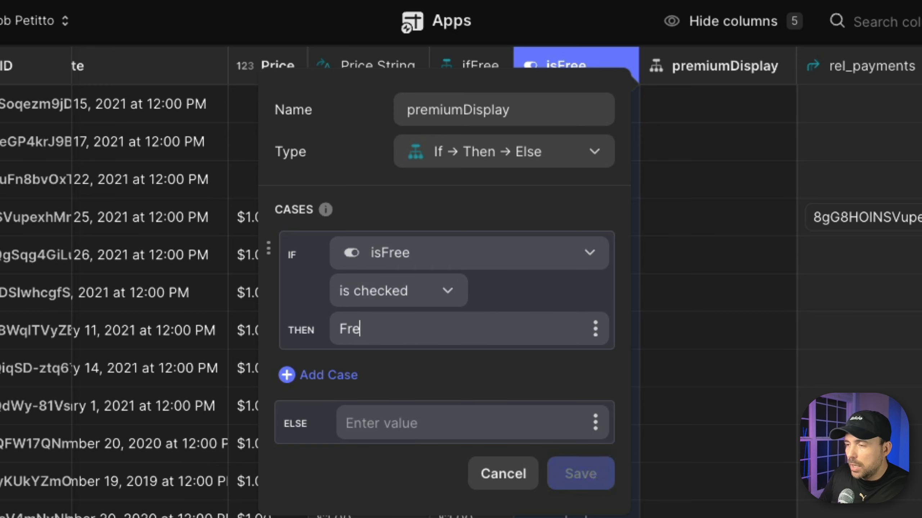
pyautogui.write('e')
# - Set the Else value to 💎 Premium using the gem emoji, and save premiumDisplay
pyautogui.click(434, 422)
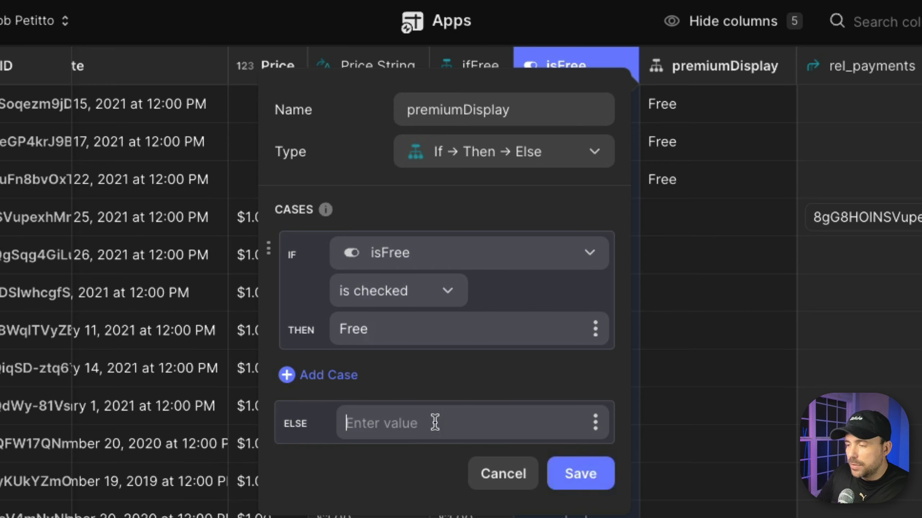
pyautogui.write('Premium')
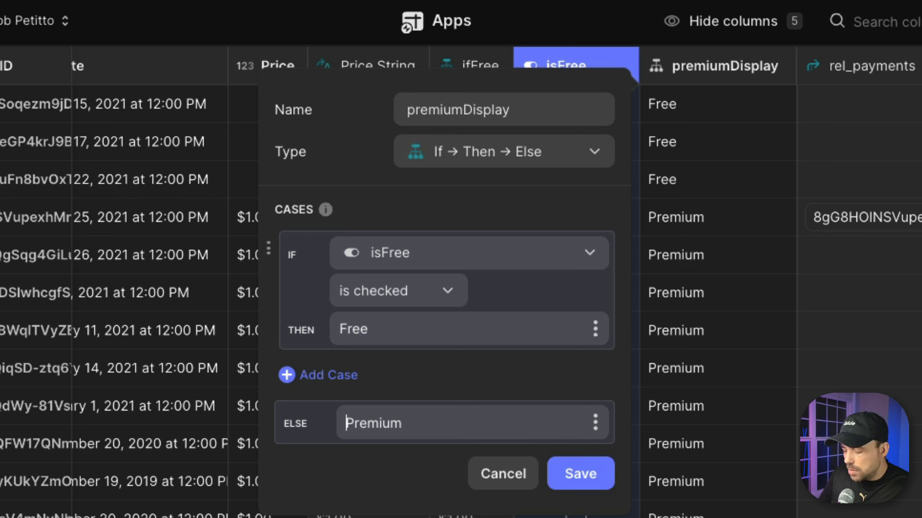
pyautogui.write(':diamo')
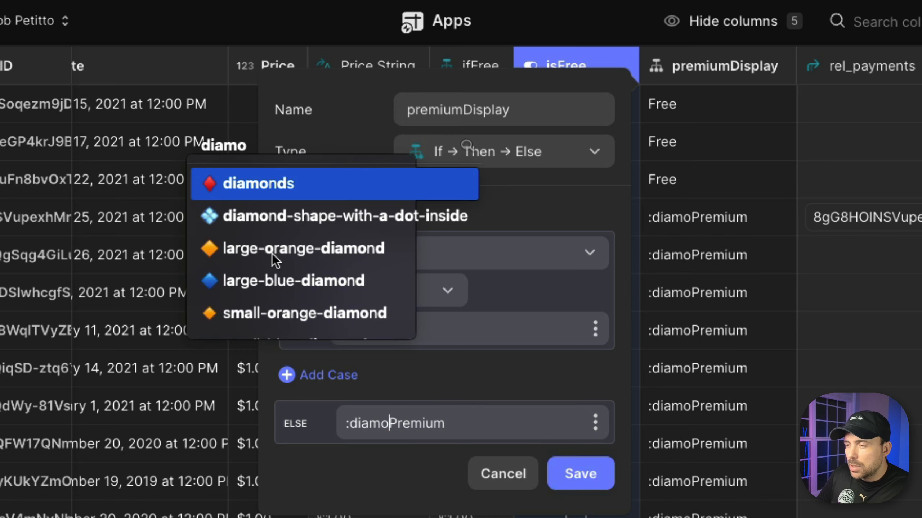
pyautogui.scroll(-4, 273, 254)
pyautogui.scroll(1, 277, 257)
pyautogui.press('BackSpace')
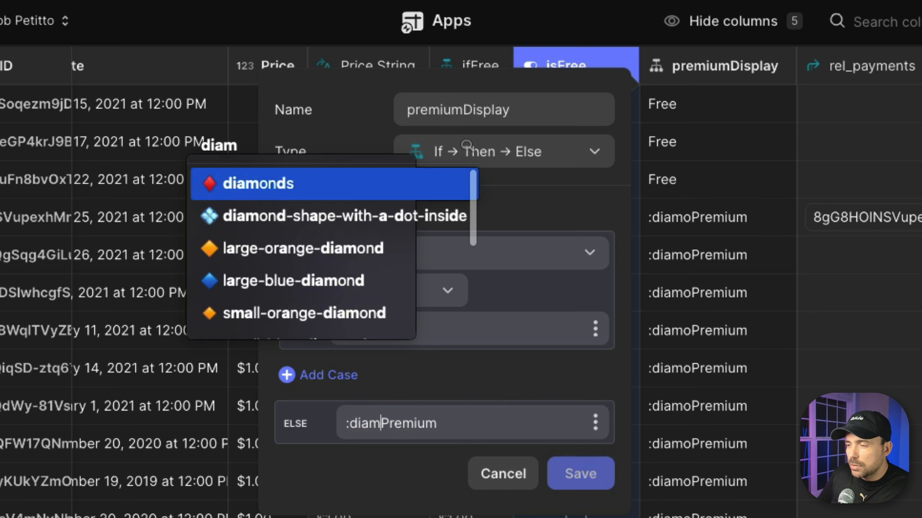
pyautogui.press('BackSpace')
pyautogui.press('BackSpace')
pyautogui.press('BackSpace')
pyautogui.press('BackSpace')
pyautogui.write('gem')
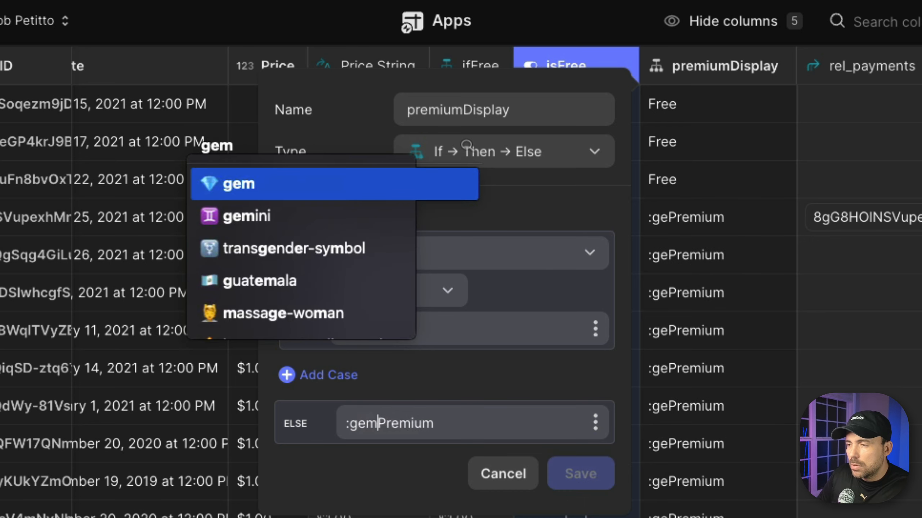
pyautogui.press('Return')
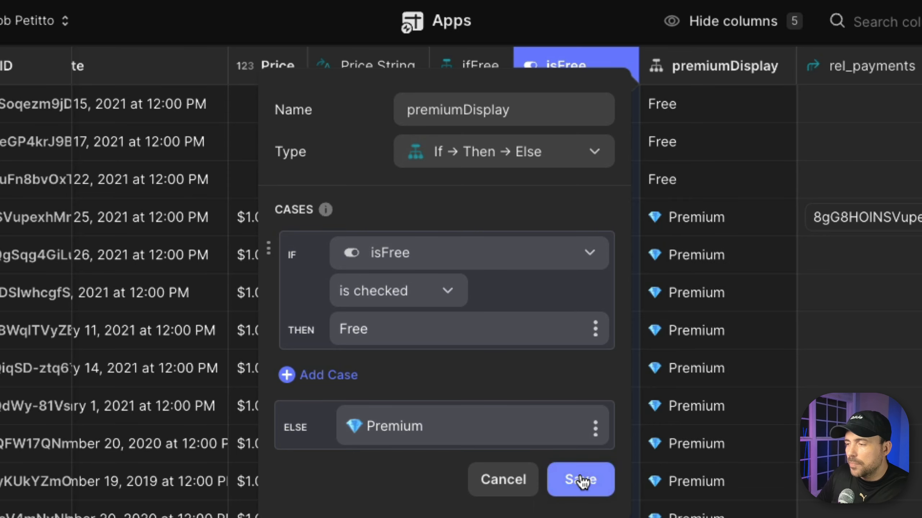
pyautogui.click(581, 479)
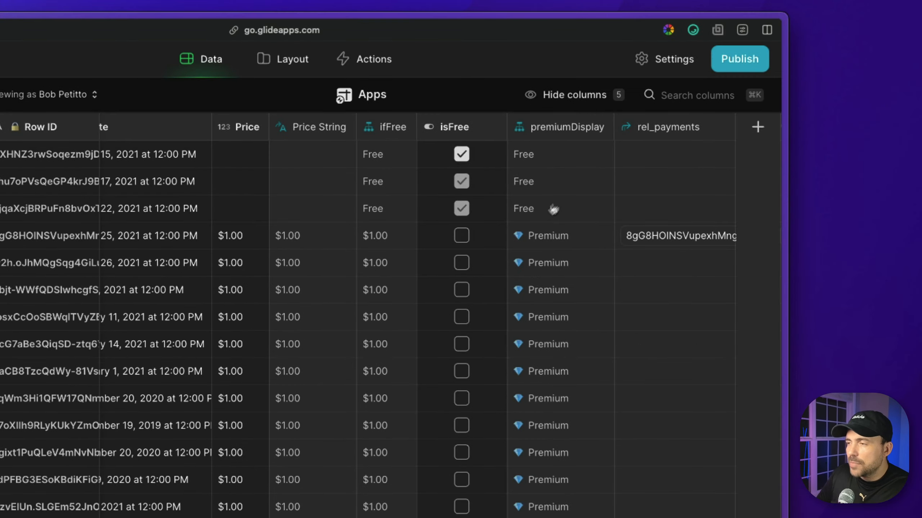
# - In the Layout editor, set the Videos cards' emphasis text to premiumDisplay
pyautogui.click(280, 69)
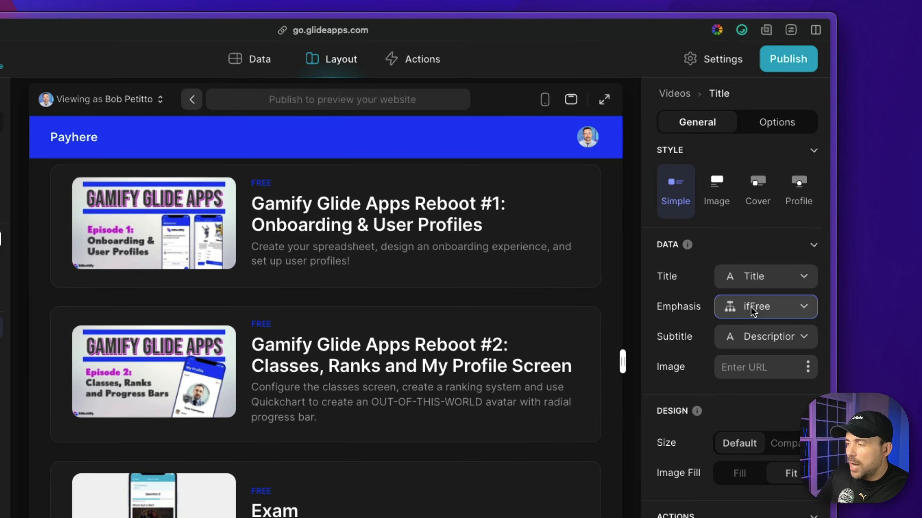
pyautogui.click(753, 311)
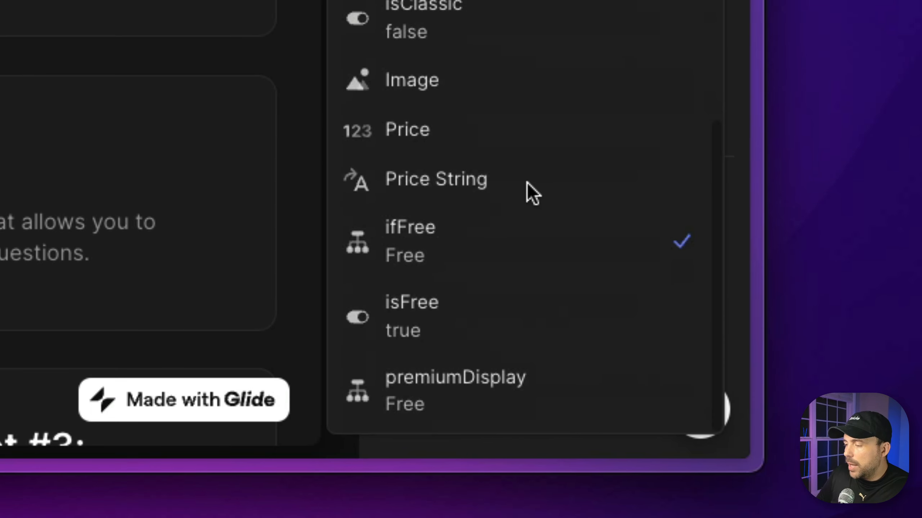
pyautogui.click(466, 385)
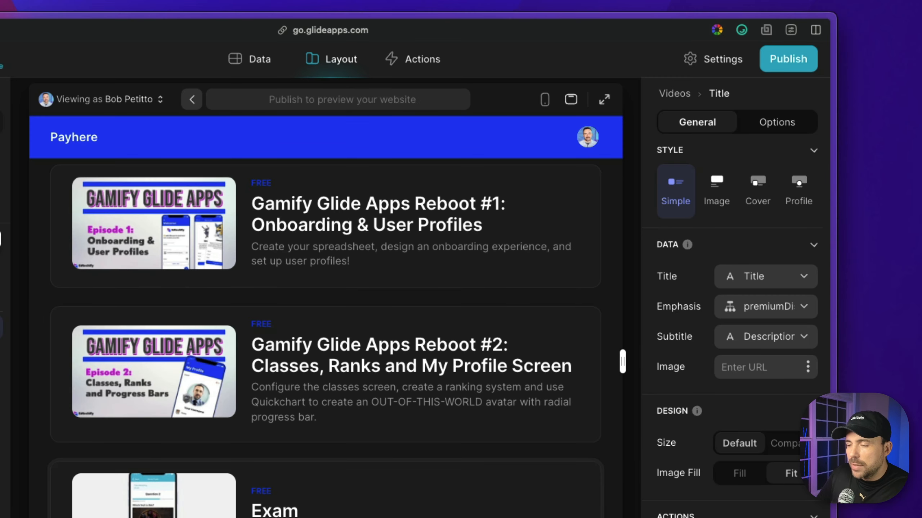
# - Check the Free/💎 Premium labels in the preview and the Gamify Reboot #3 detail screen, then return to Data
pyautogui.scroll(-2, 278, 444)
pyautogui.scroll(-5, 278, 443)
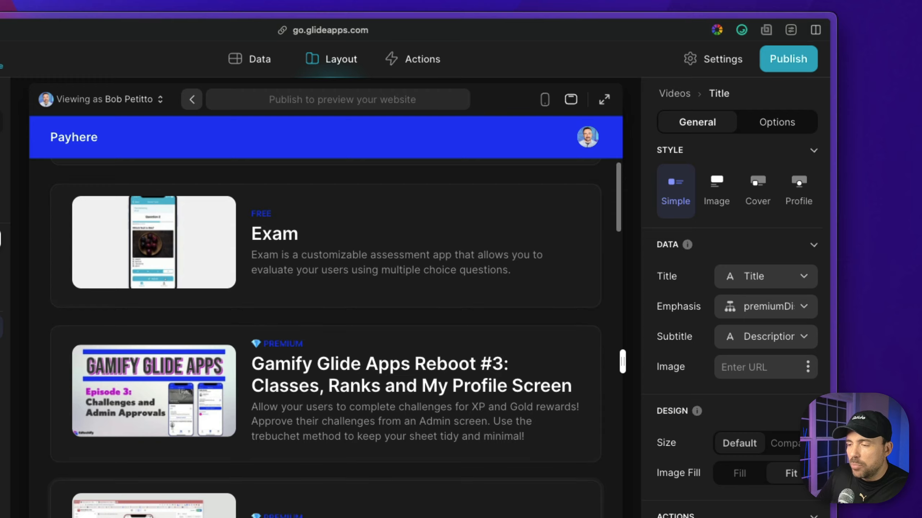
pyautogui.scroll(-4, 278, 444)
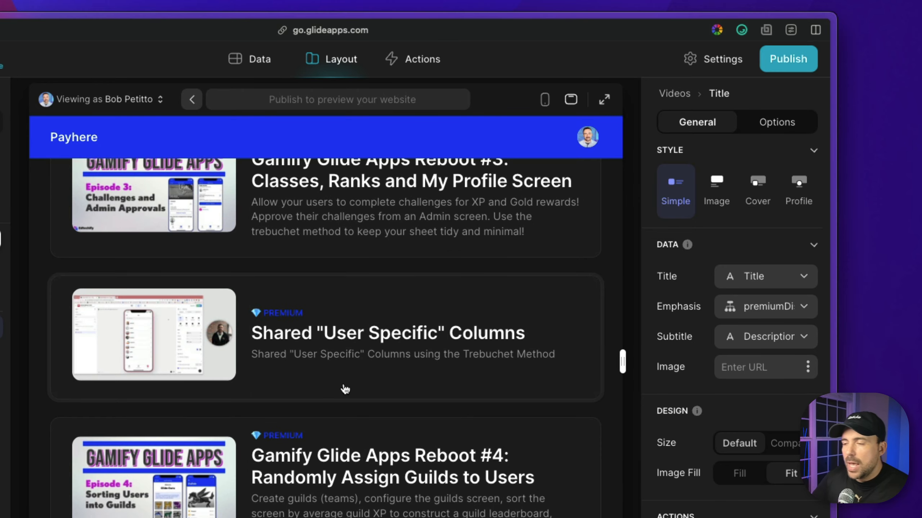
pyautogui.scroll(5, 345, 389)
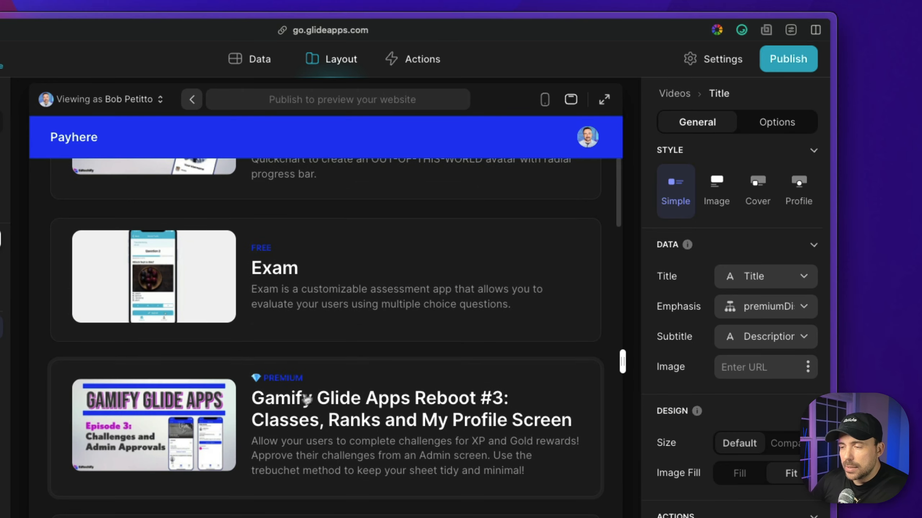
pyautogui.click(297, 401)
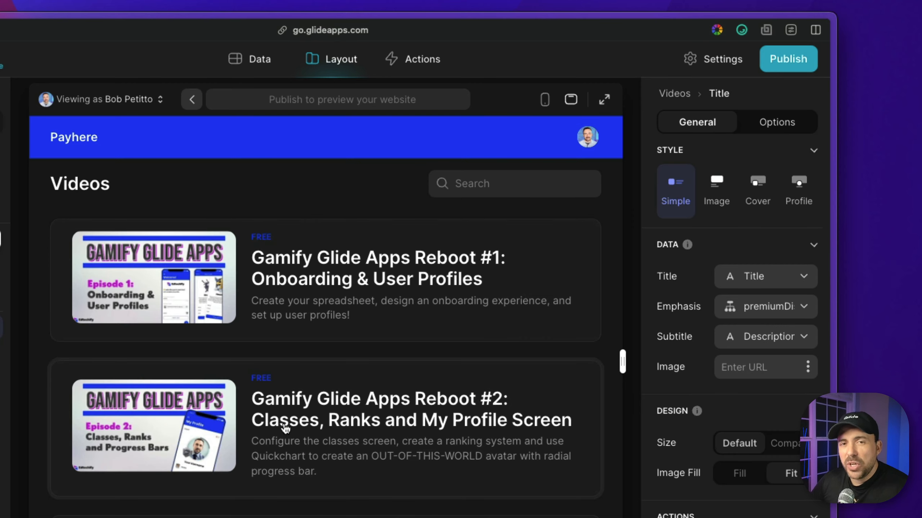
pyautogui.scroll(-10, 285, 429)
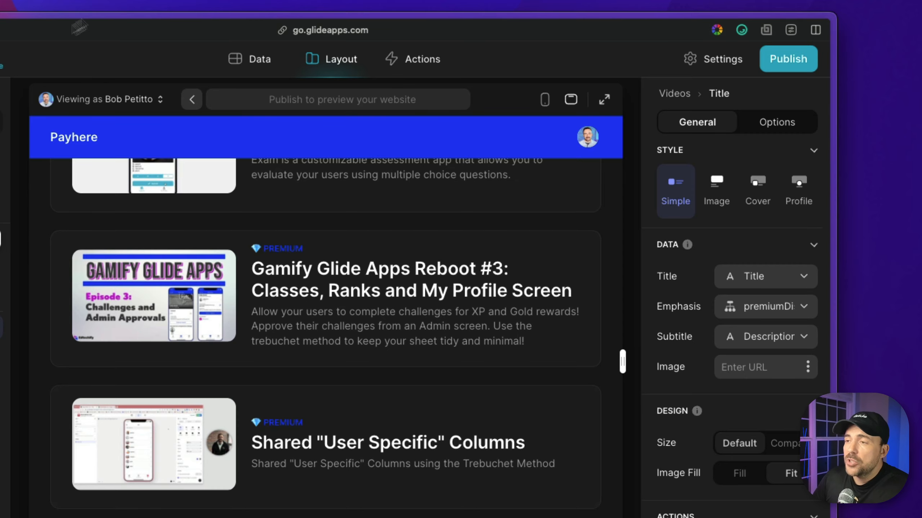
pyautogui.click(260, 60)
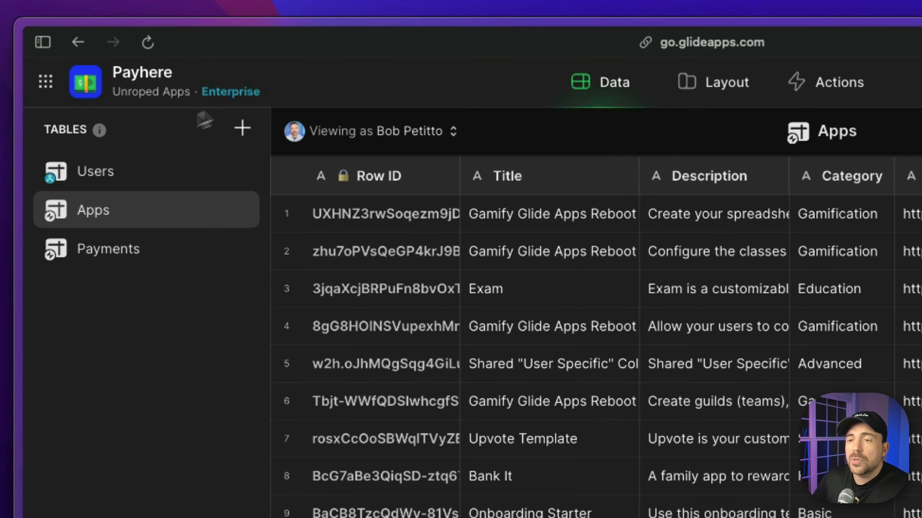
# - In the Users table, add a subscription/status column, then start another column named subscription/
pyautogui.click(117, 181)
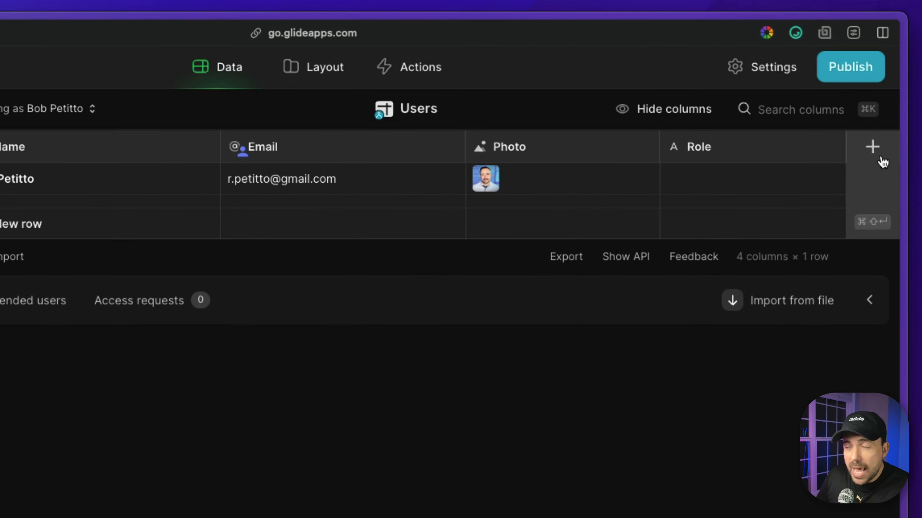
pyautogui.click(873, 152)
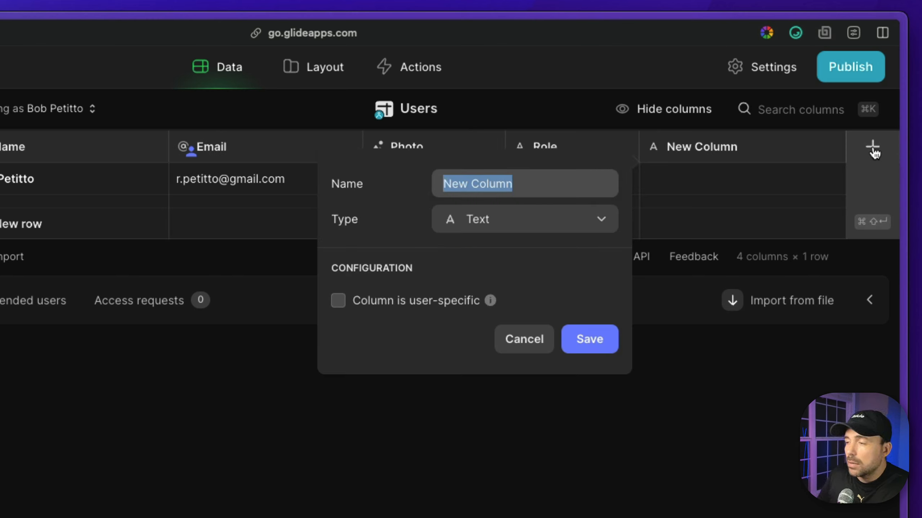
pyautogui.write('su')
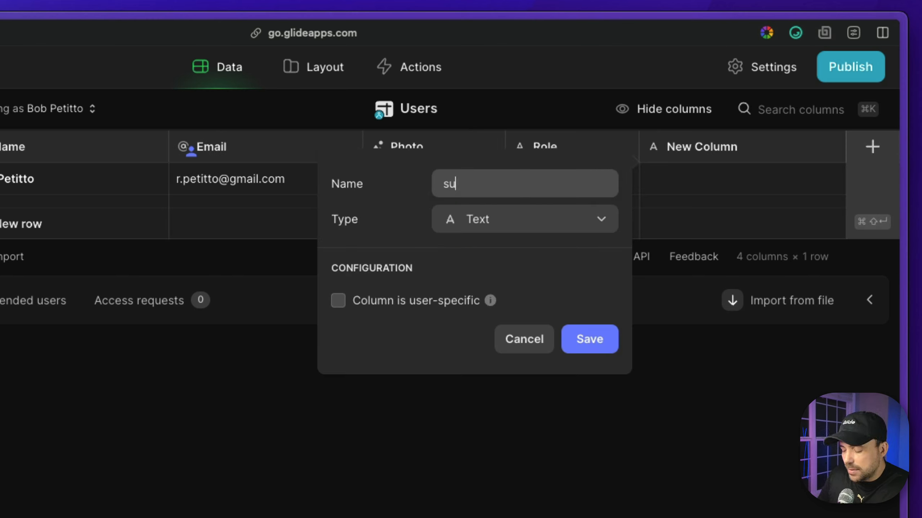
pyautogui.write('bscripti')
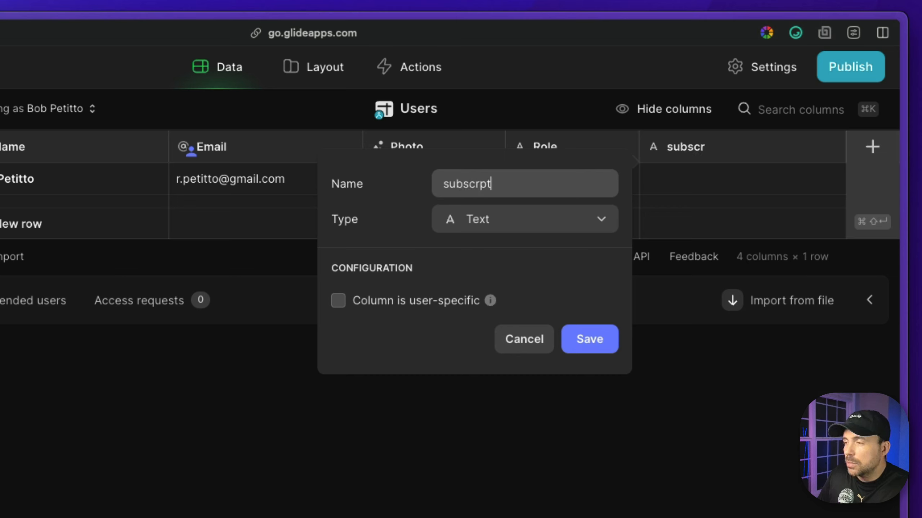
pyautogui.press('BackSpace')
pyautogui.press('BackSpace')
pyautogui.press('BackSpace')
pyautogui.write('iption/')
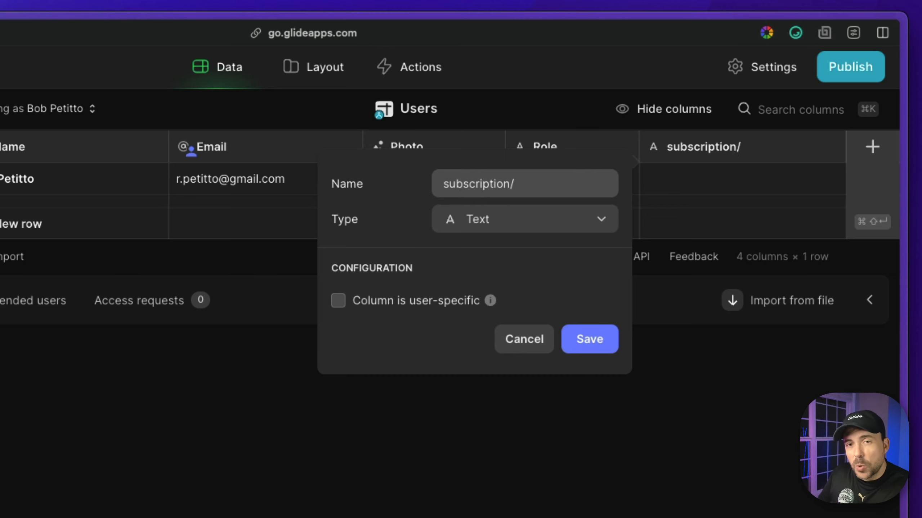
pyautogui.write('stat')
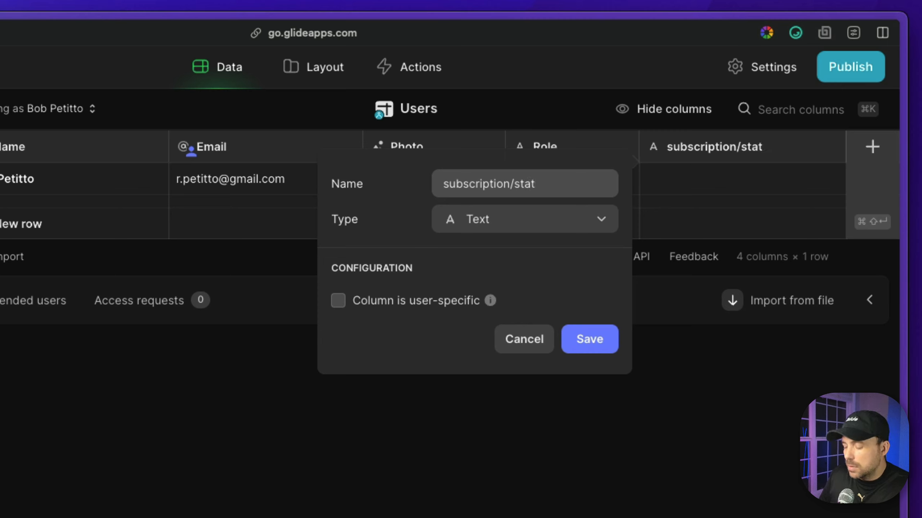
pyautogui.write('us')
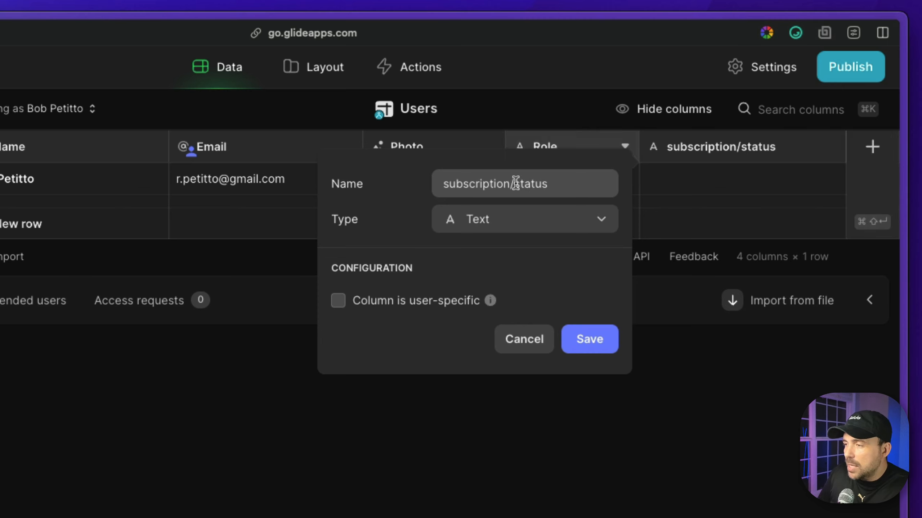
pyautogui.moveTo(514, 183); pyautogui.dragTo(439, 188)
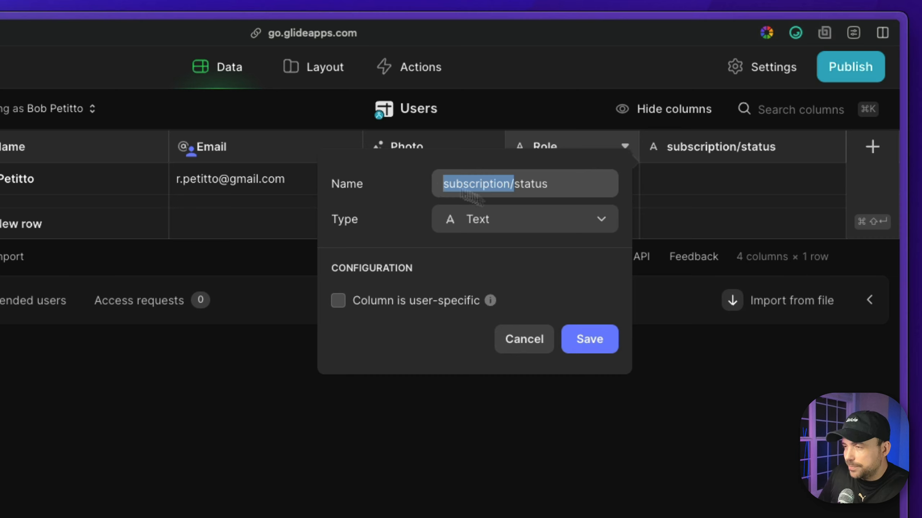
pyautogui.click(595, 340)
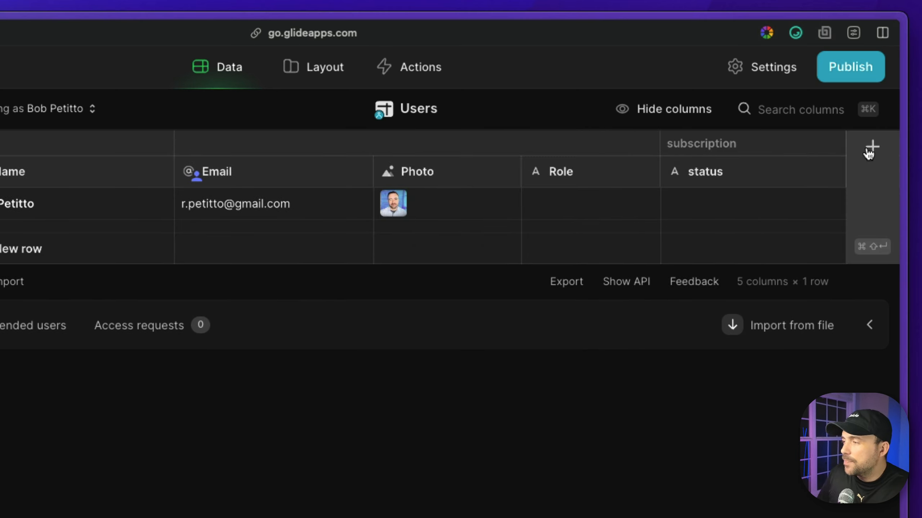
pyautogui.click(872, 147)
pyautogui.write('subscription/')
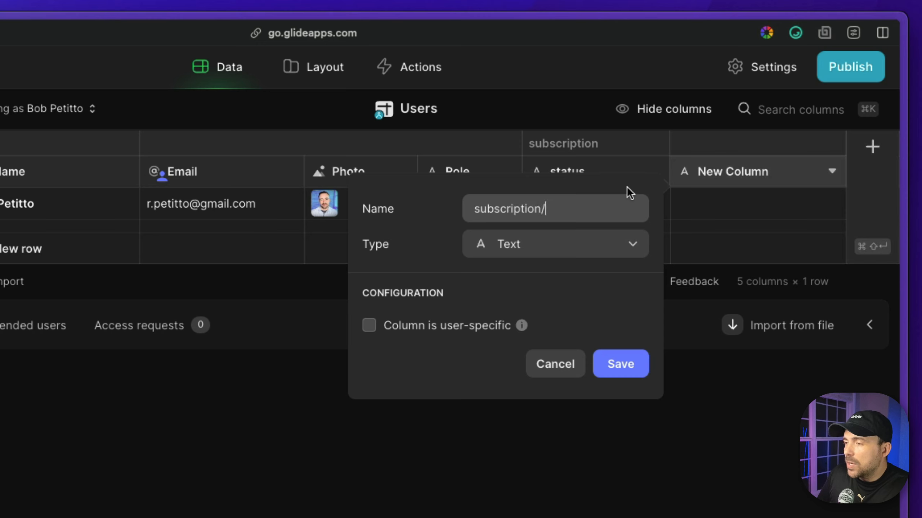
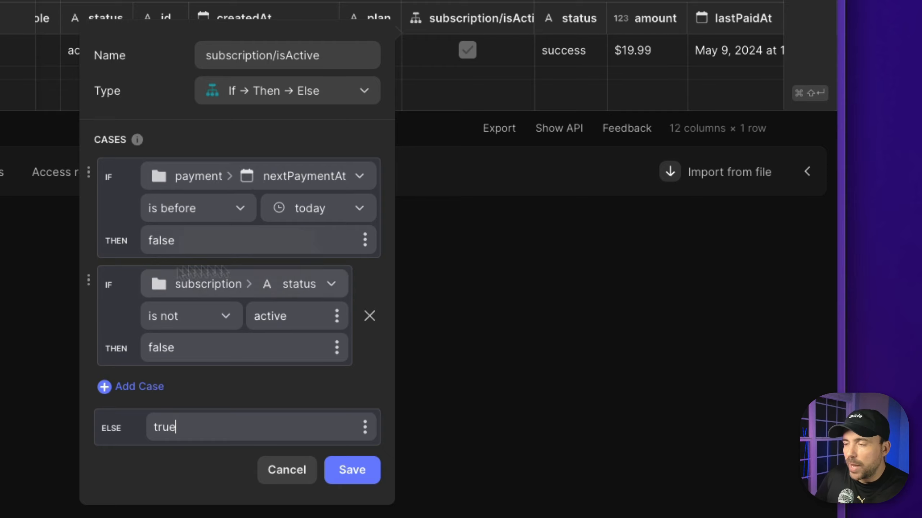
# - Save the subscription/isActive column and confirm the user's computed value shows as active
pyautogui.click(356, 471)
pyautogui.click(623, 164)
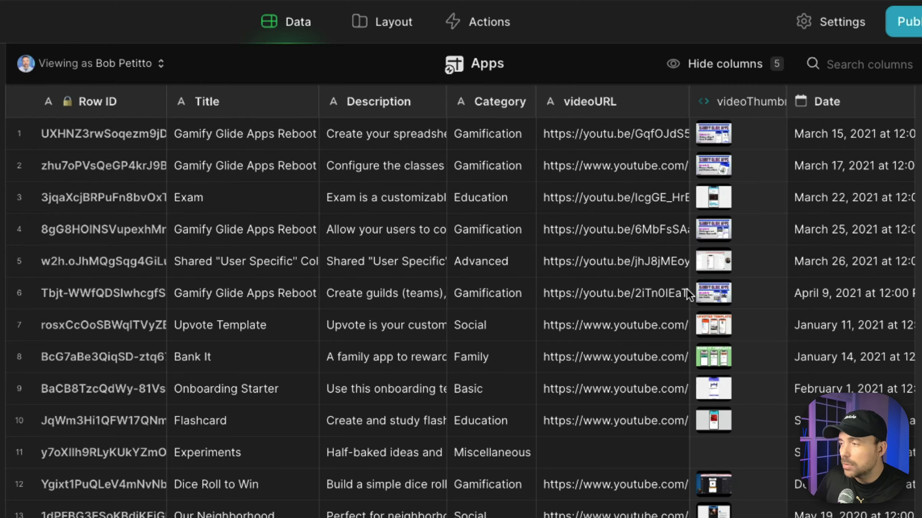
# - Add a new If → Then → Else column named canAccess to the Apps table
pyautogui.hscroll(10, 686, 288)
pyautogui.hscroll(5, 686, 288)
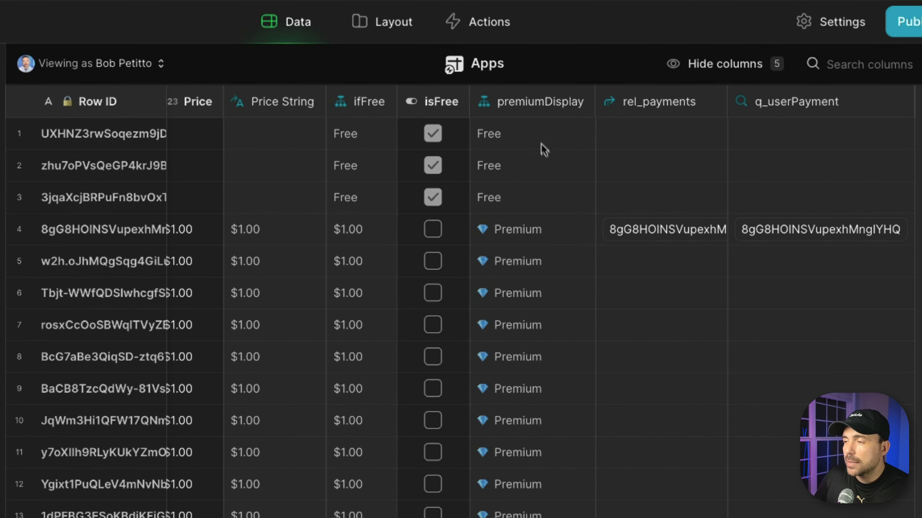
pyautogui.moveTo(541, 143); pyautogui.dragTo(520, 464)
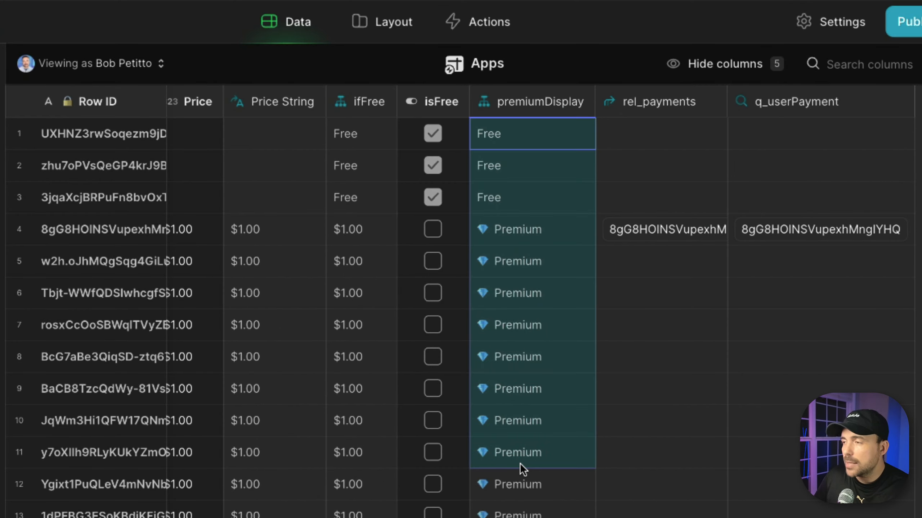
pyautogui.click(919, 102)
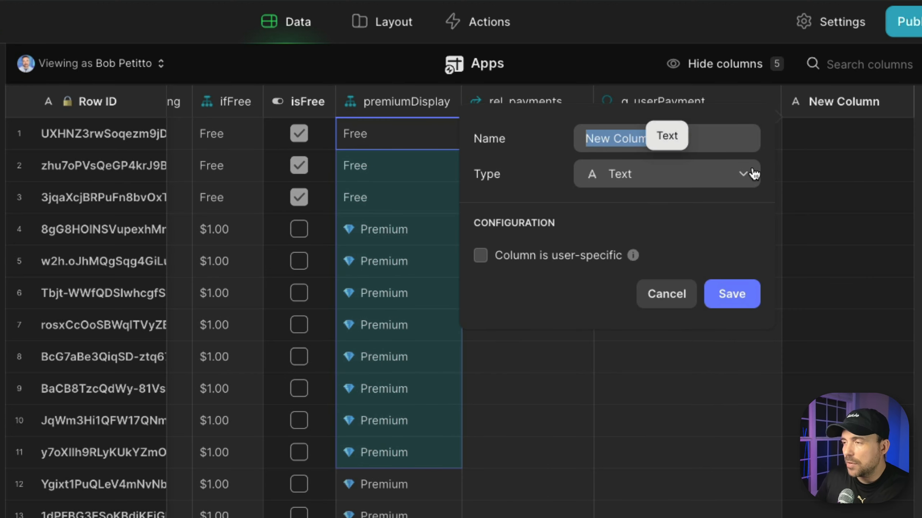
pyautogui.write('c')
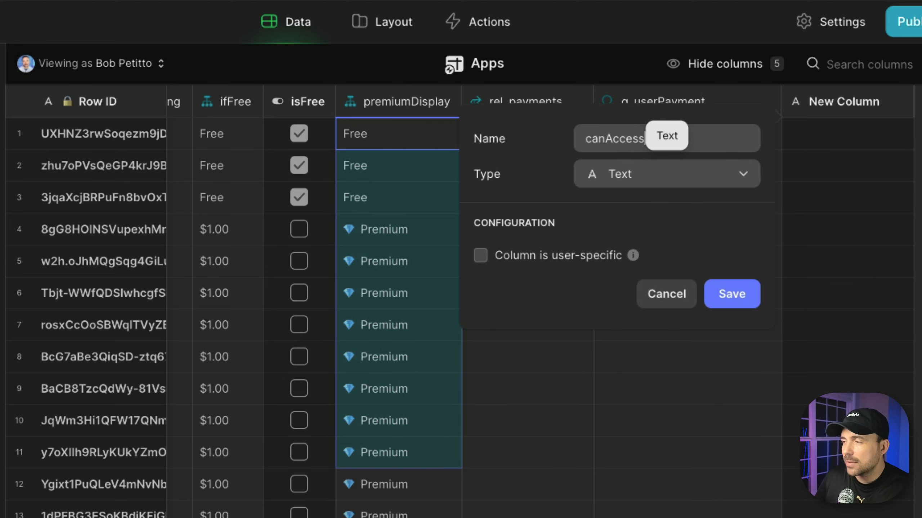
pyautogui.write('anAccess')
pyautogui.click(647, 178)
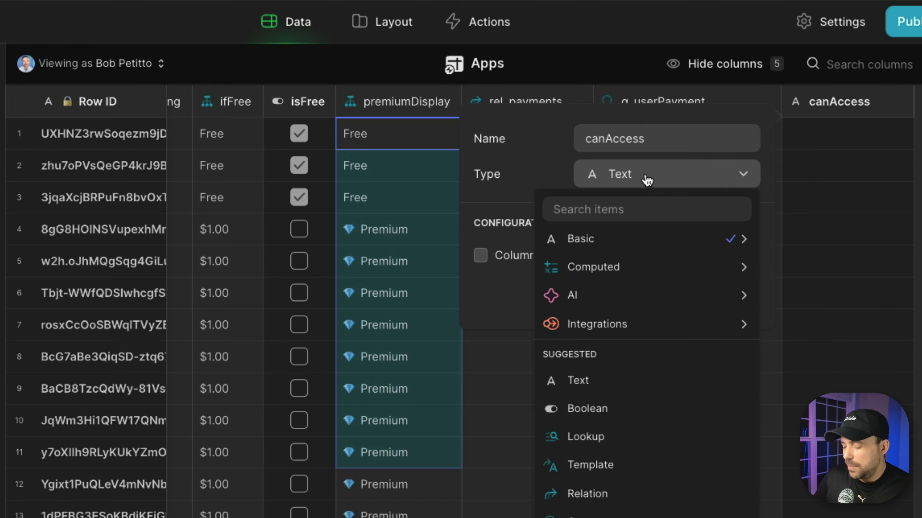
pyautogui.write('if')
pyautogui.click(580, 239)
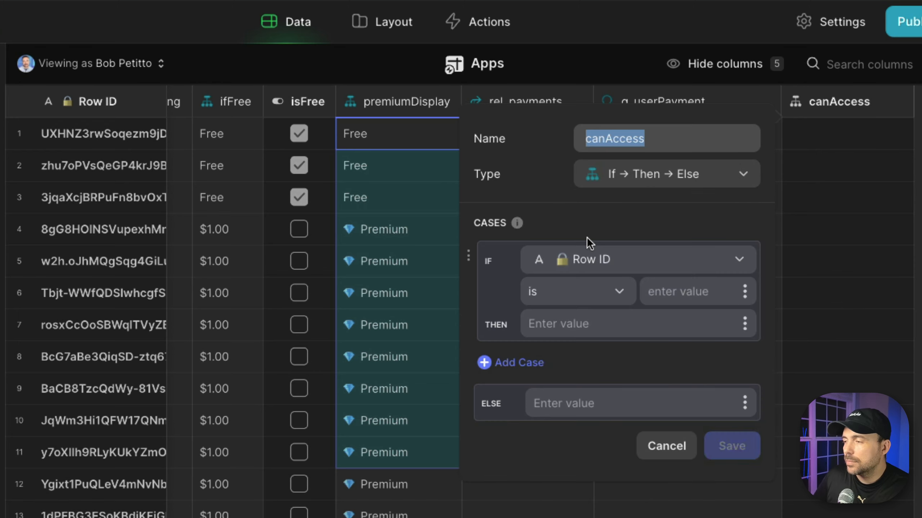
# - Make canAccess's first case return true when isFree is checked
pyautogui.click(568, 259)
pyautogui.scroll(-3, 635, 399)
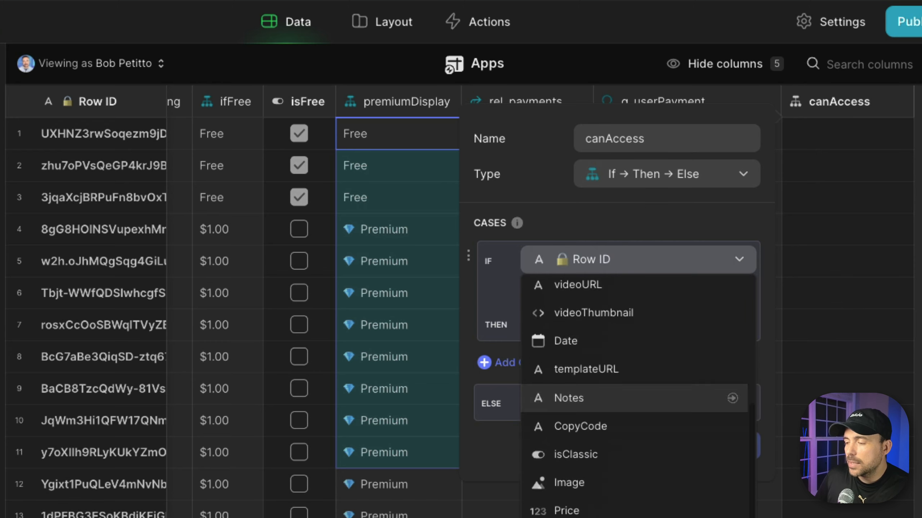
pyautogui.click(580, 517)
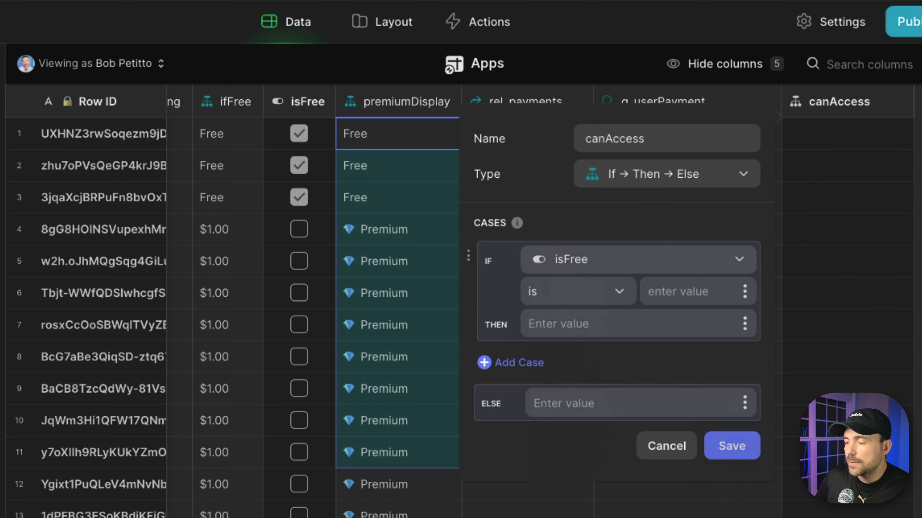
pyautogui.click(577, 301)
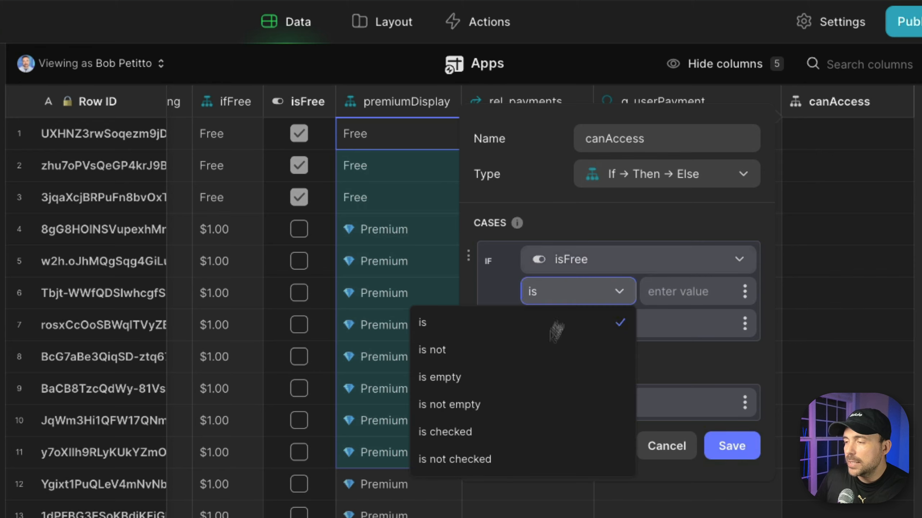
pyautogui.click(499, 434)
pyautogui.click(594, 322)
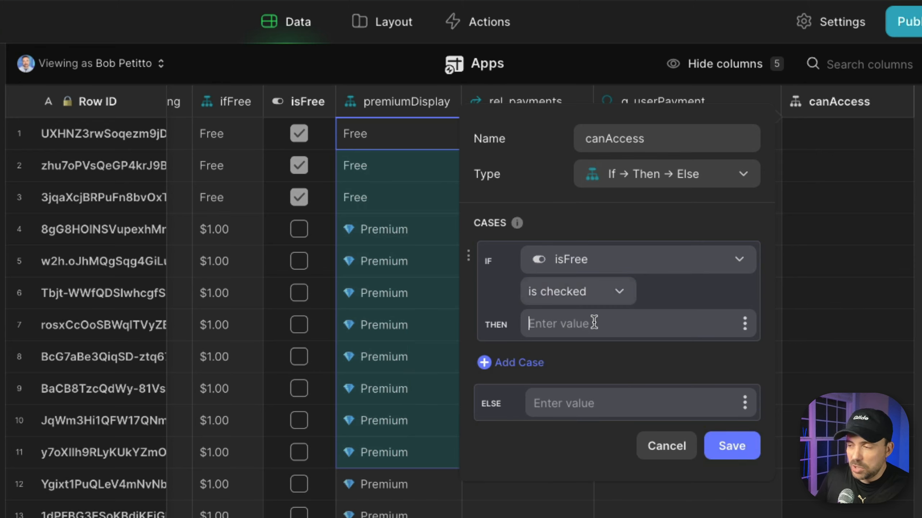
pyautogui.write('tru')
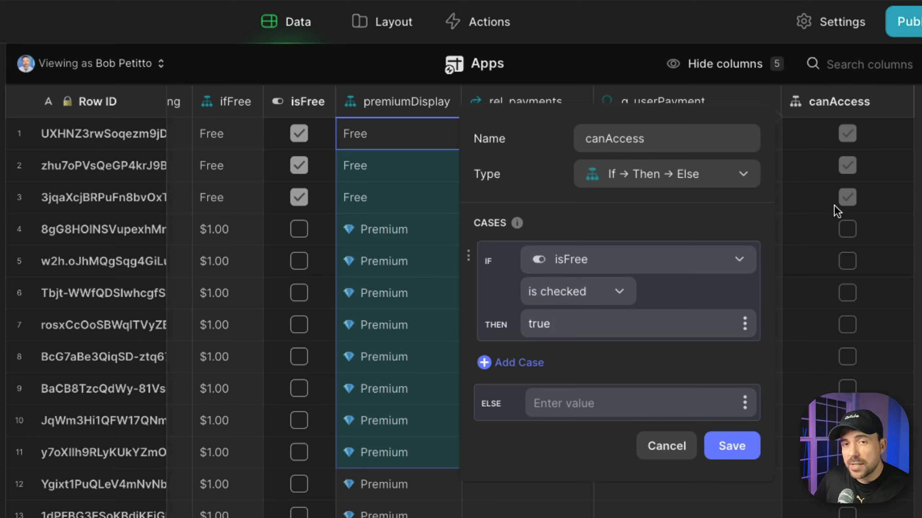
pyautogui.write('e')
# - Add a second case returning true when the user's subscription isActive is checked
pyautogui.click(517, 364)
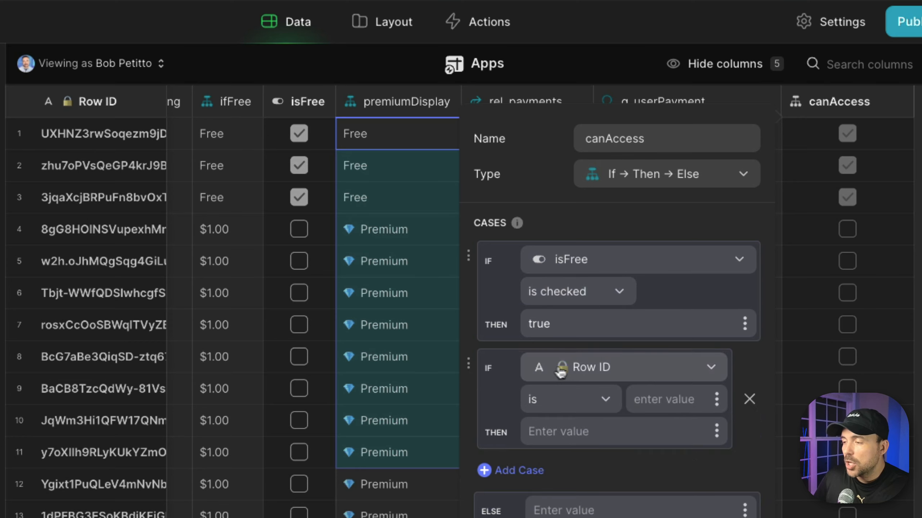
pyautogui.click(561, 373)
pyautogui.moveTo(588, 57)
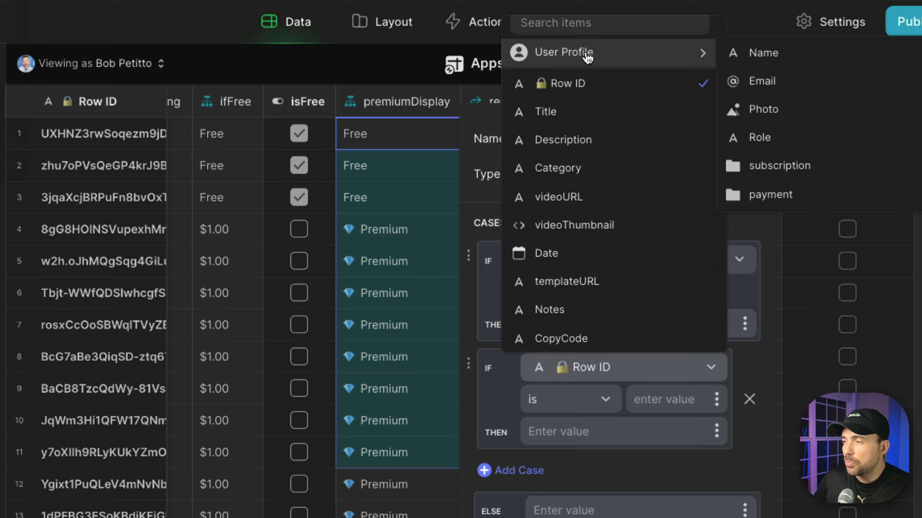
pyautogui.moveTo(757, 170)
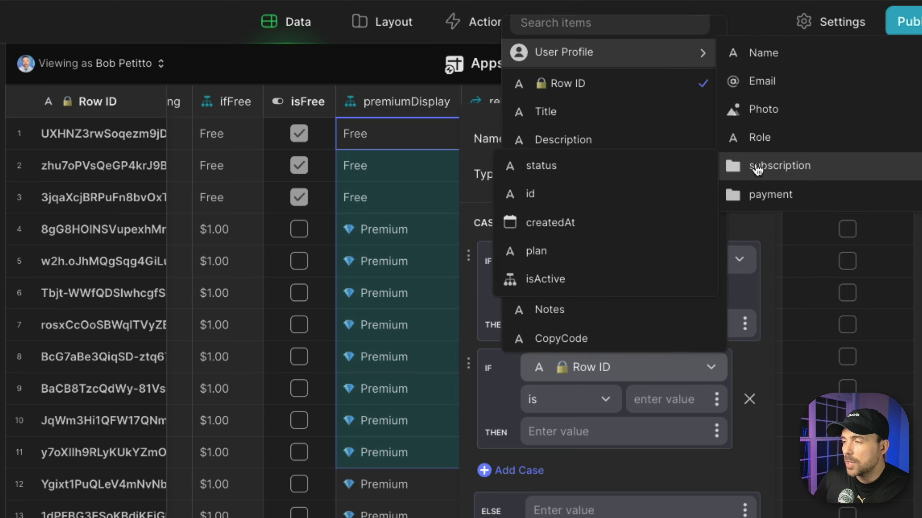
pyautogui.click(600, 283)
pyautogui.click(549, 407)
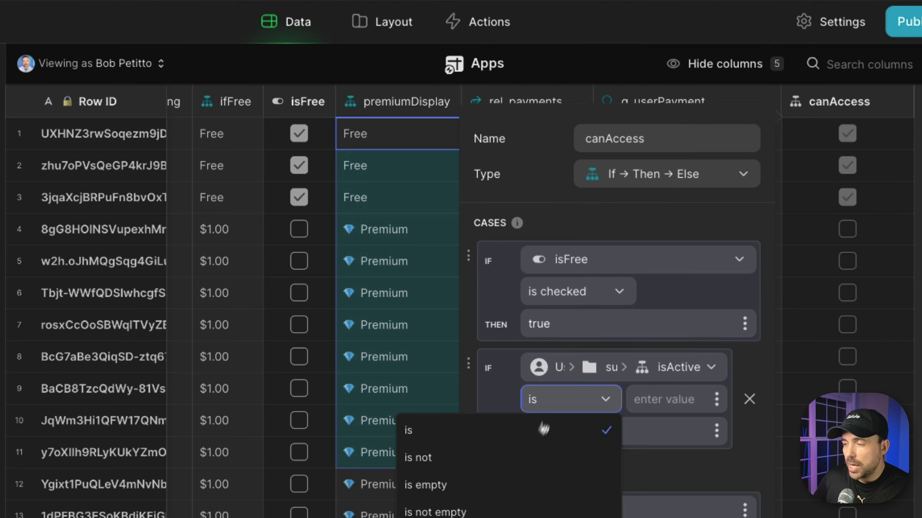
pyautogui.click(581, 517)
pyautogui.click(607, 429)
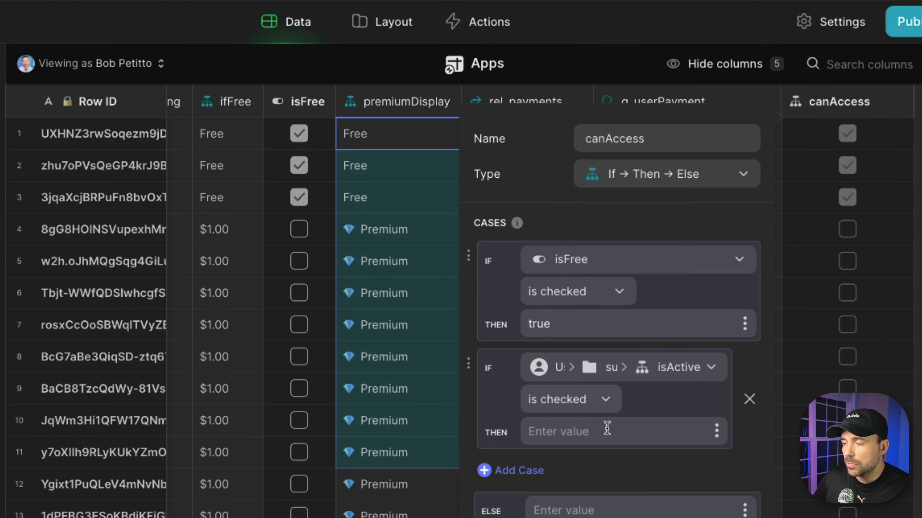
pyautogui.write('true')
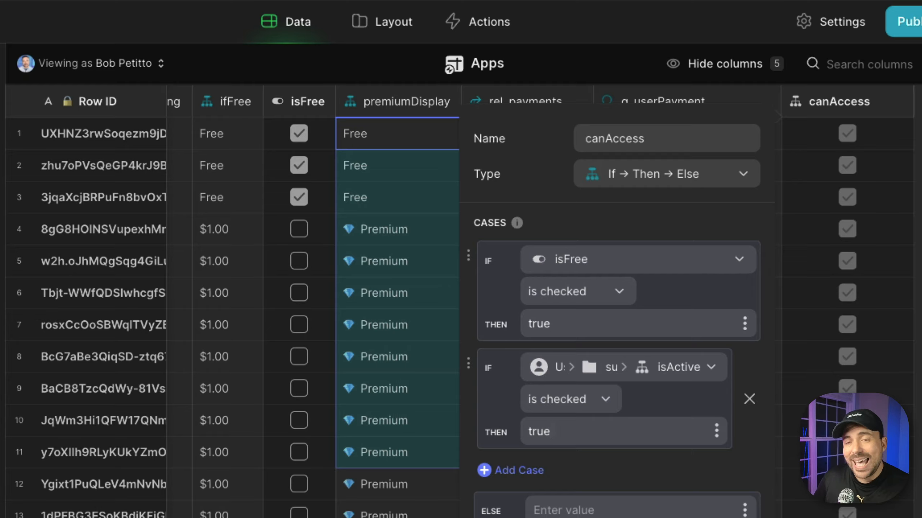
pyautogui.write('false')
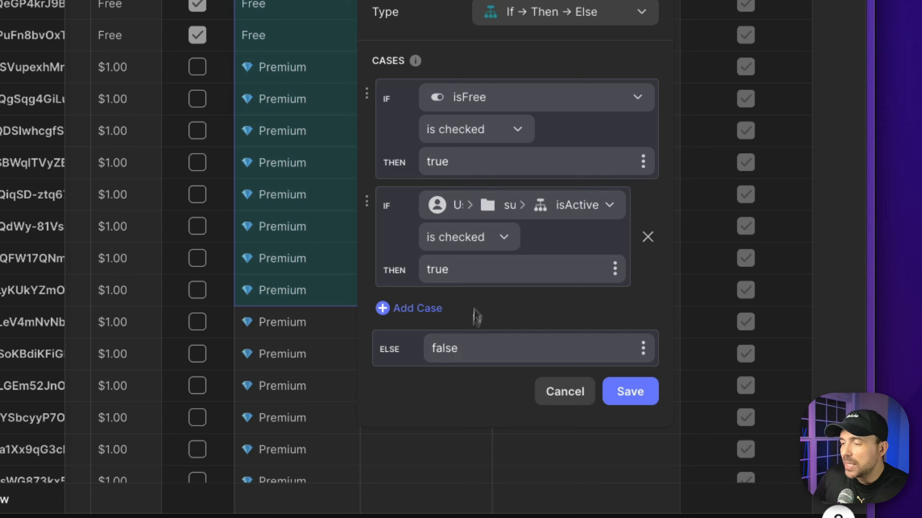
# - Add a top case returning true when Role is Admin, then save canAccess
pyautogui.click(419, 309)
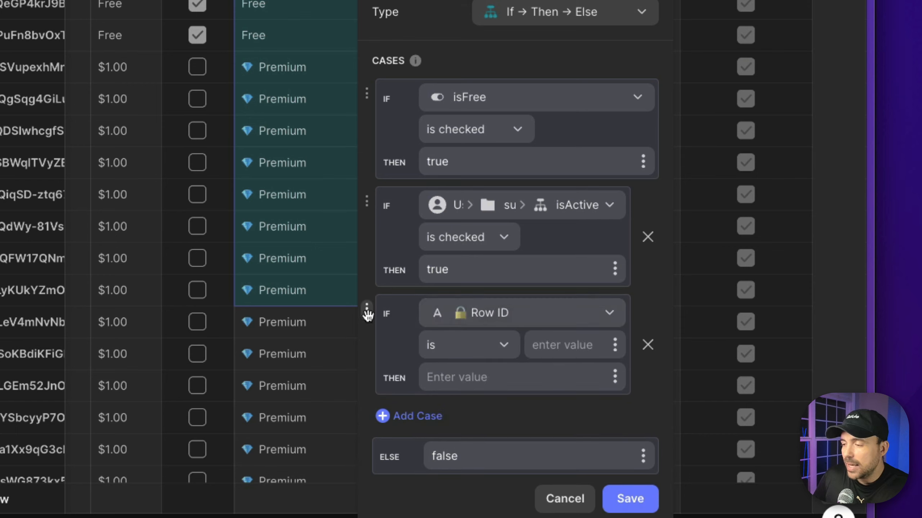
pyautogui.moveTo(367, 313); pyautogui.dragTo(374, 68)
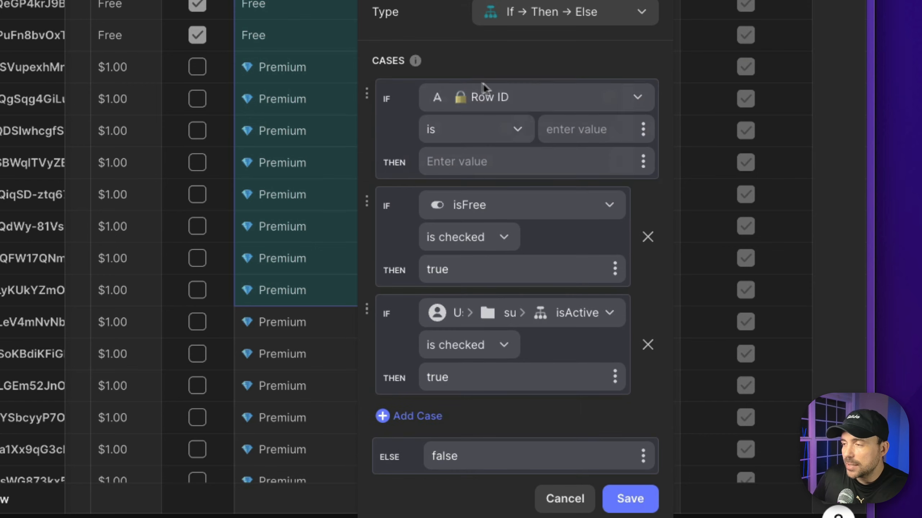
pyautogui.click(494, 97)
pyautogui.moveTo(472, 162)
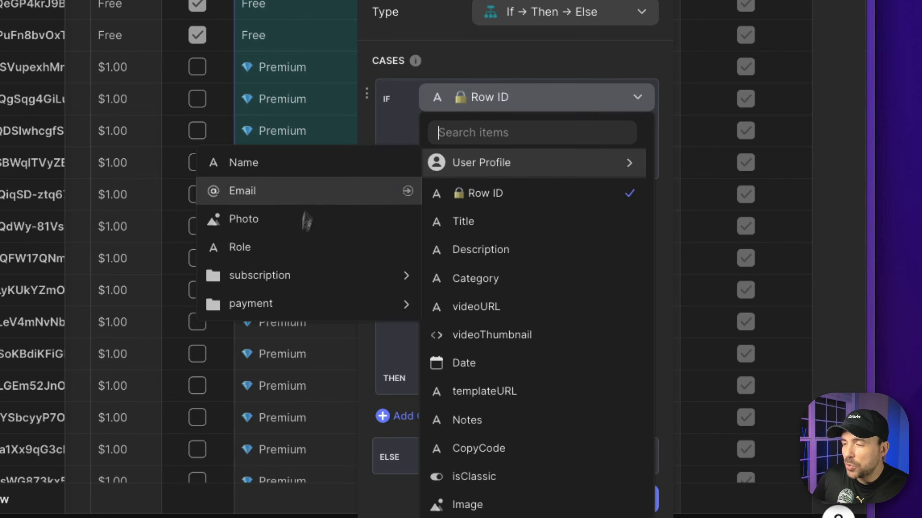
pyautogui.click(292, 247)
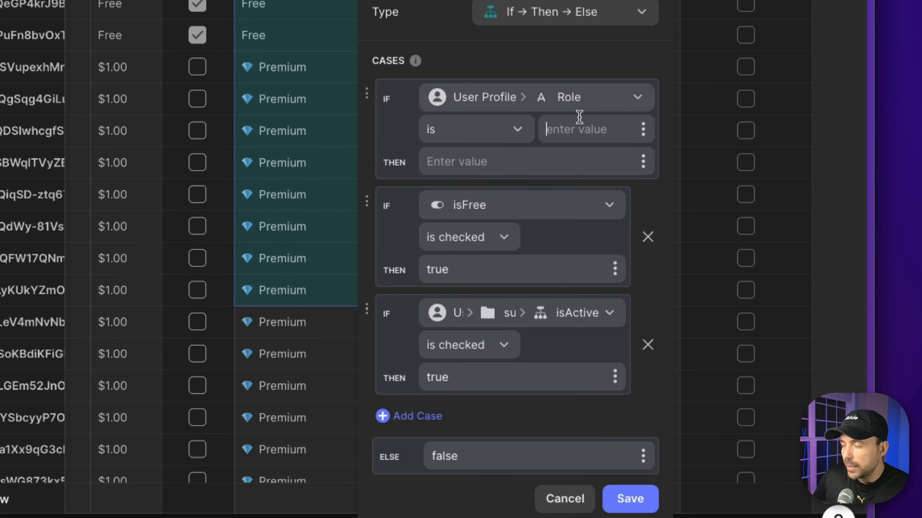
pyautogui.write('Admin')
pyautogui.click(506, 164)
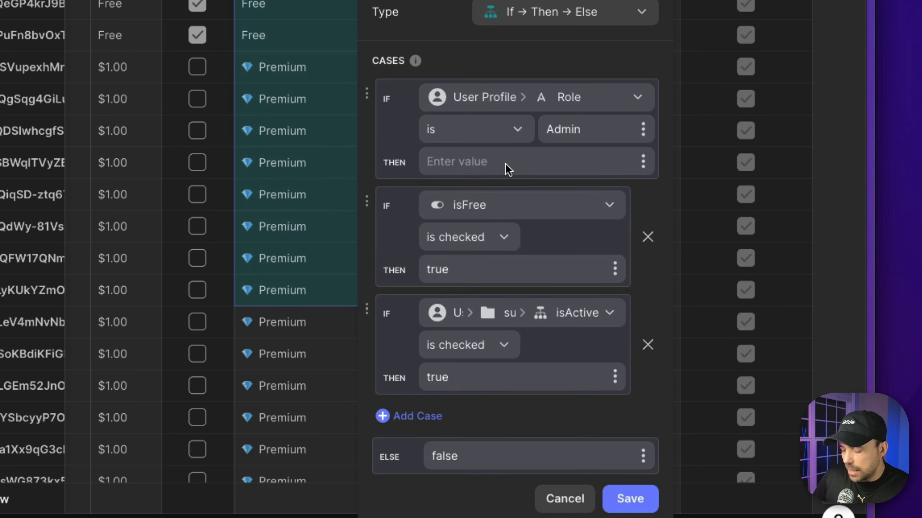
pyautogui.write('true')
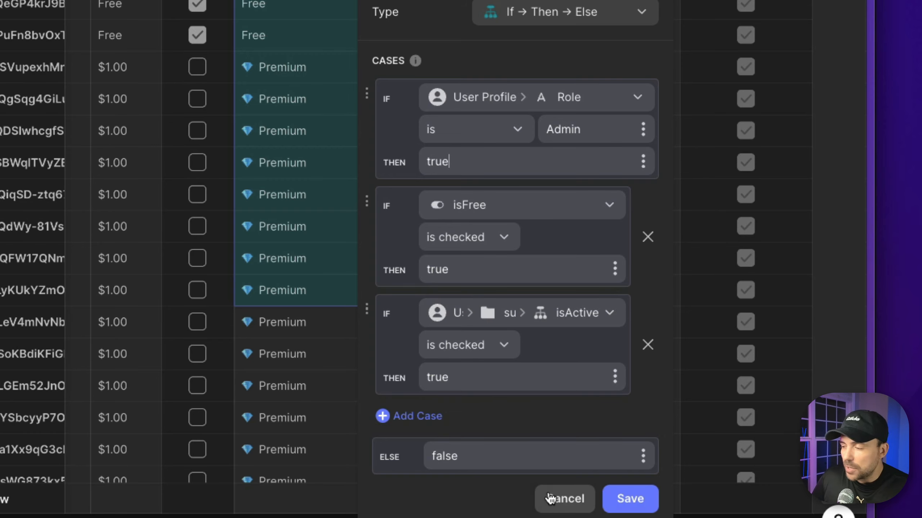
pyautogui.click(630, 498)
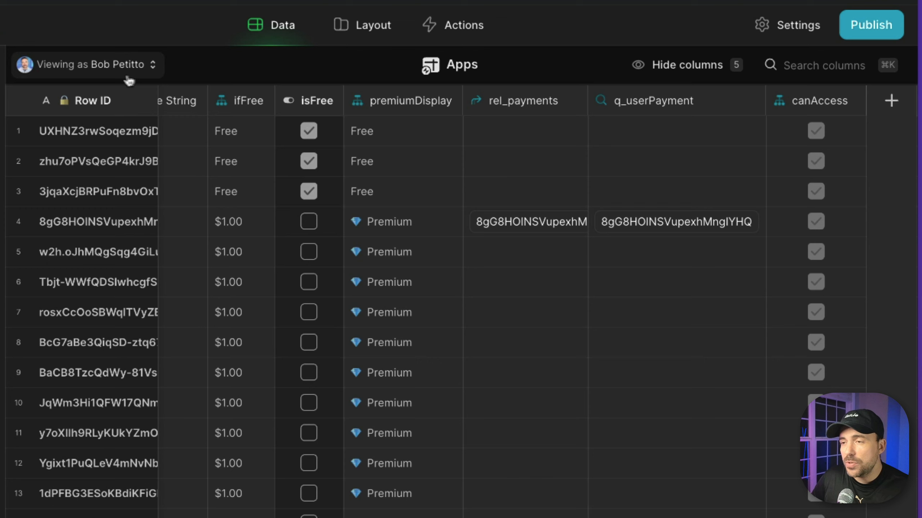
# - Preview the data as Anyone and check canAccess is ticked only for the three free videos
pyautogui.moveTo(853, 132); pyautogui.dragTo(831, 514)
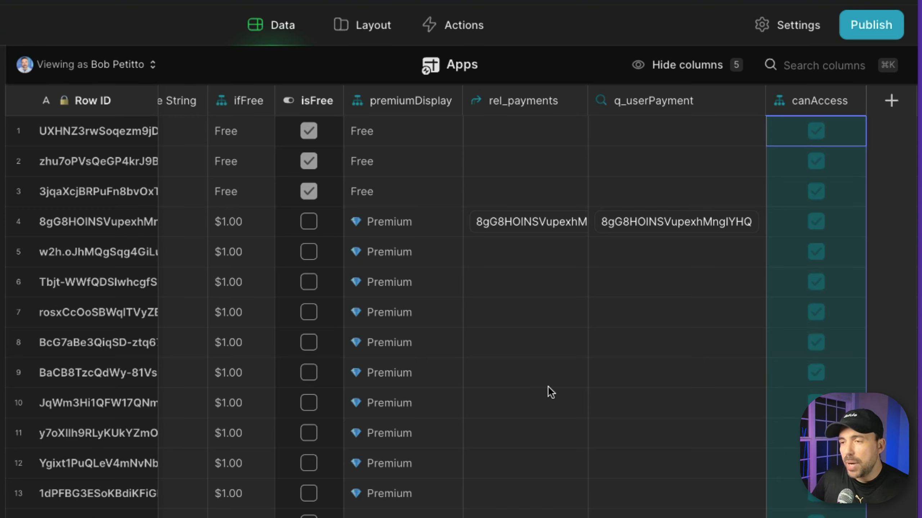
pyautogui.click(106, 62)
pyautogui.click(75, 156)
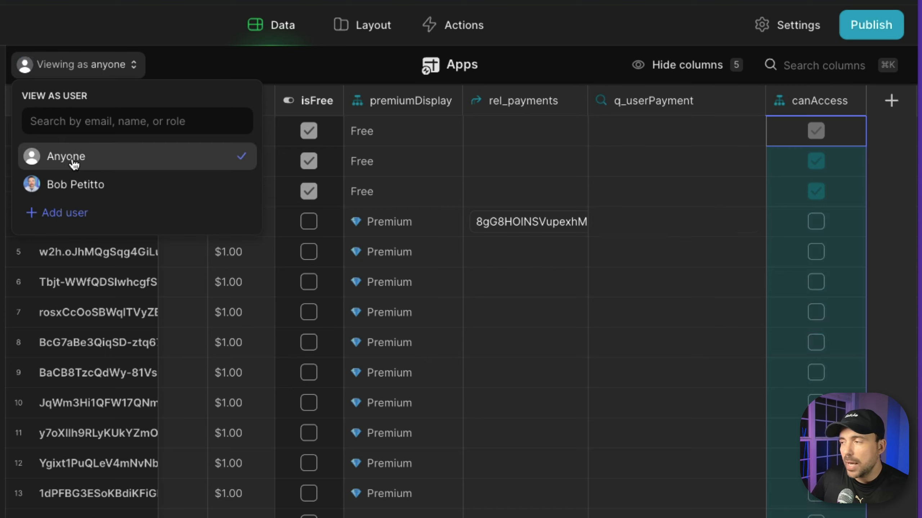
pyautogui.click(801, 103)
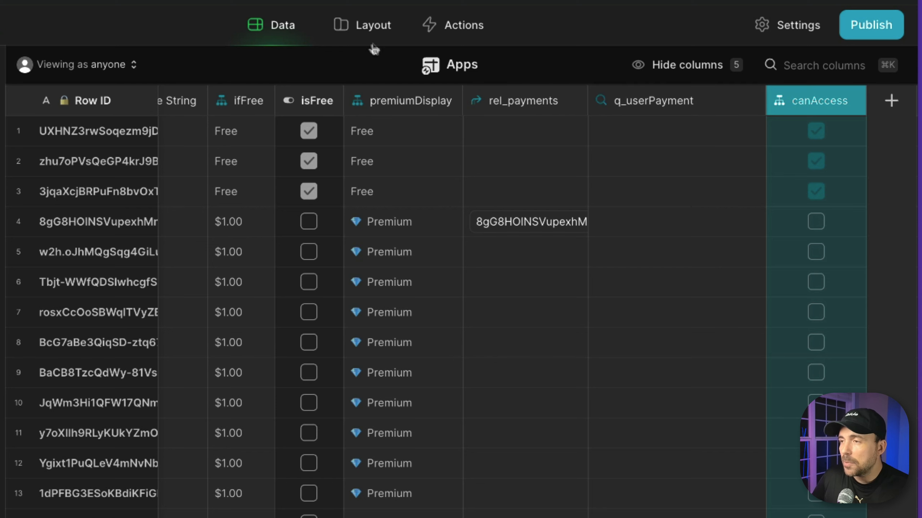
pyautogui.click(361, 29)
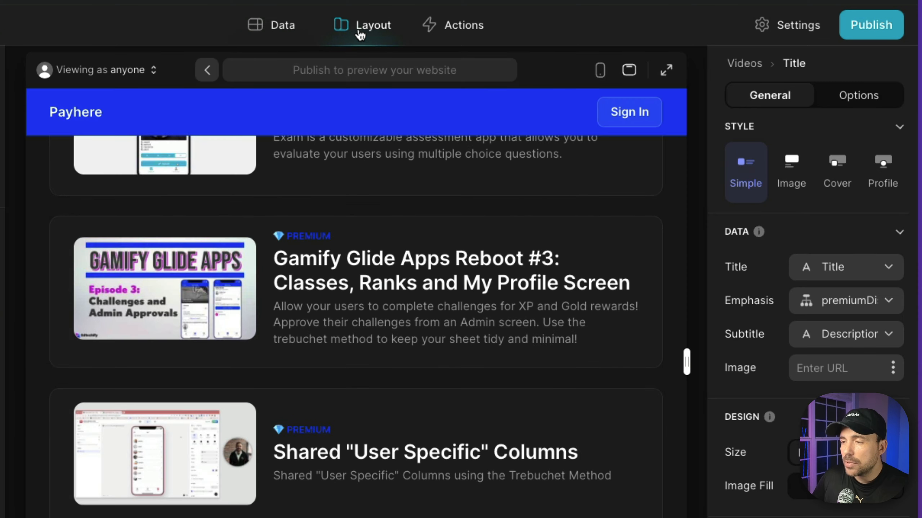
# - Open the Reboot #3 detail page and duplicate the Videos screen in Navigation
pyautogui.click(329, 273)
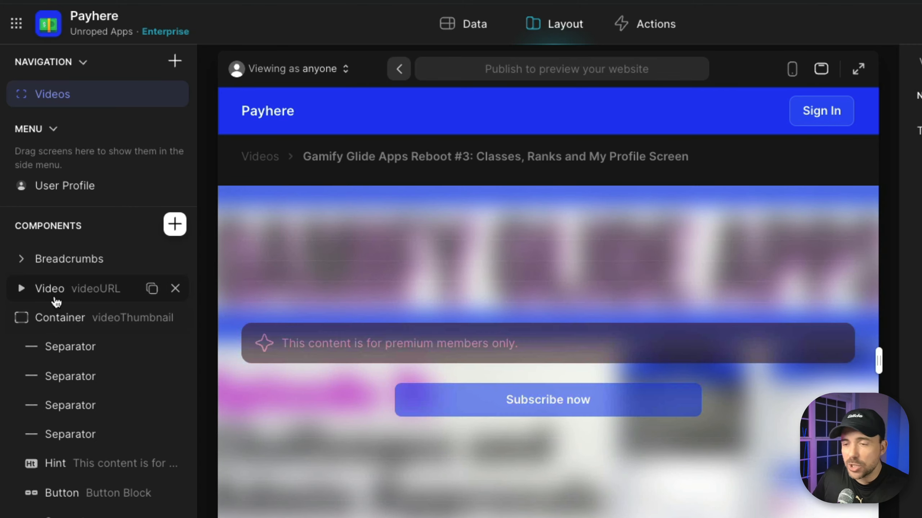
pyautogui.click(517, 427)
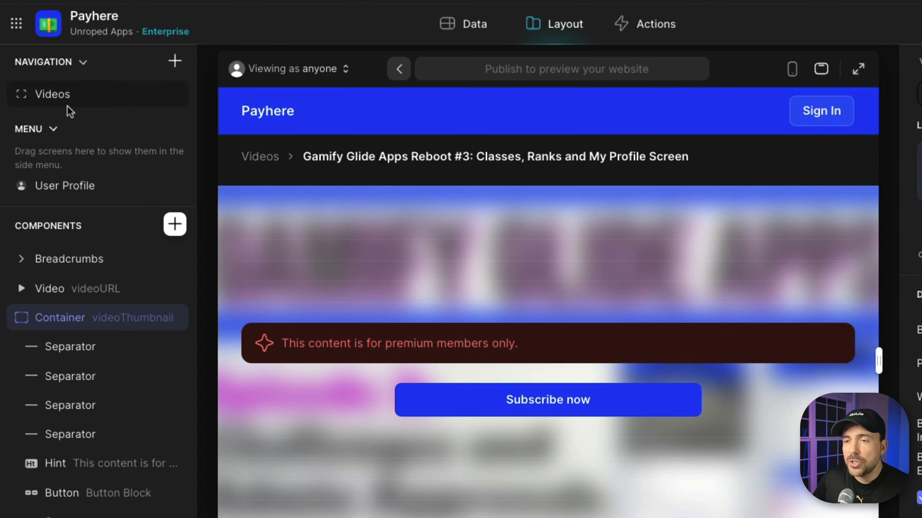
pyautogui.rightClick(59, 95)
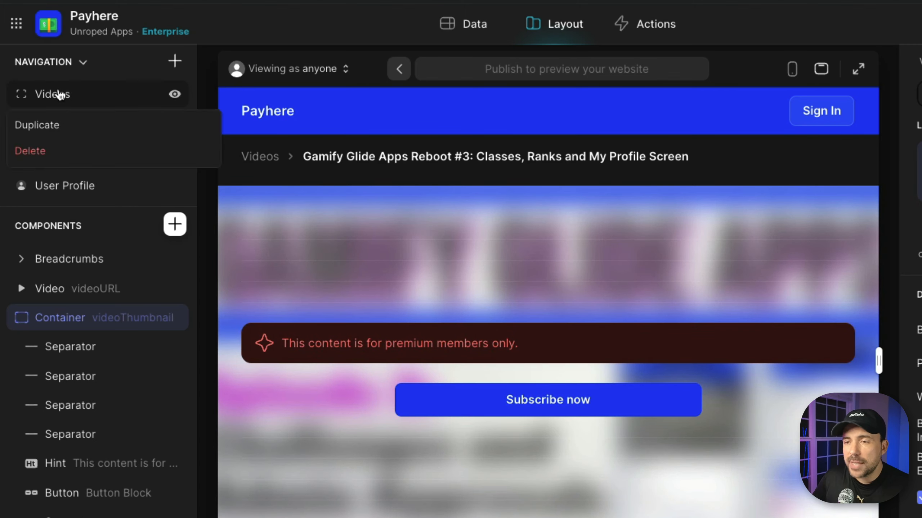
pyautogui.click(59, 128)
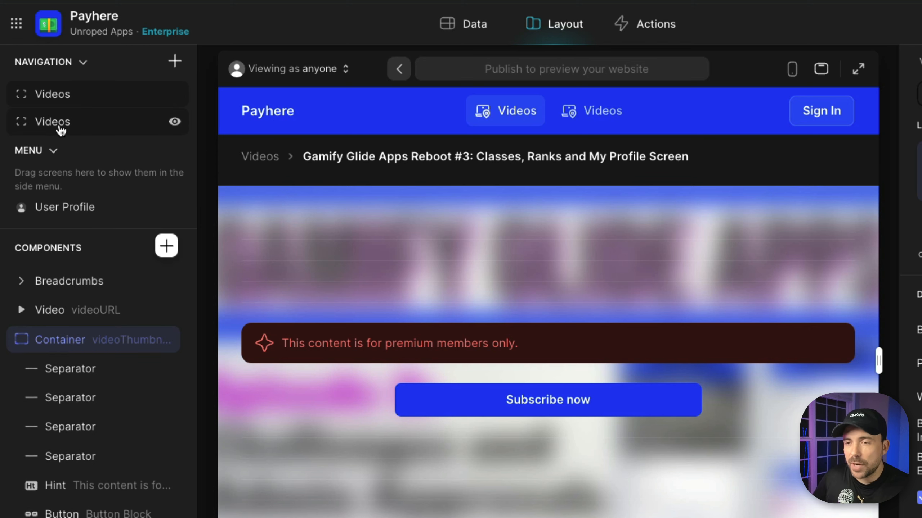
# - Relabel the first Videos screen as 'One-off Payment'
pyautogui.click(54, 94)
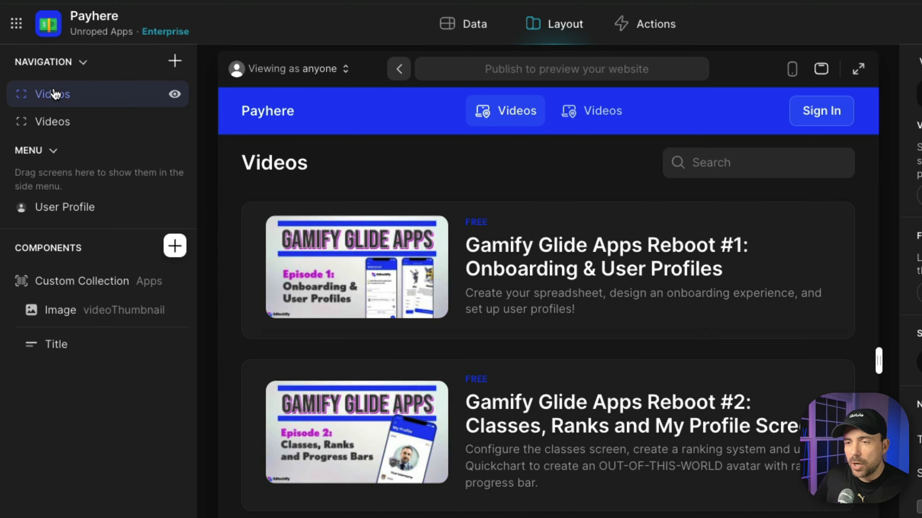
pyautogui.rightClick(55, 94)
pyautogui.press('Escape')
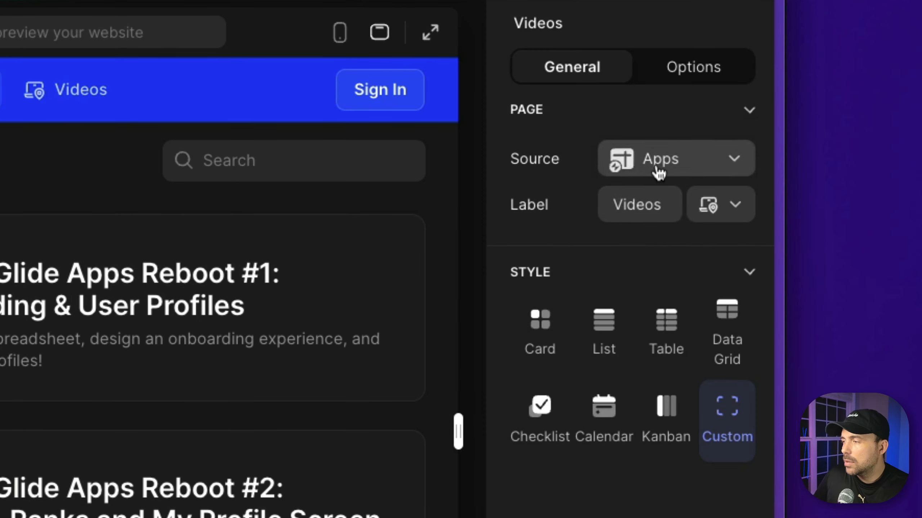
pyautogui.doubleClick(644, 200)
pyautogui.write('One')
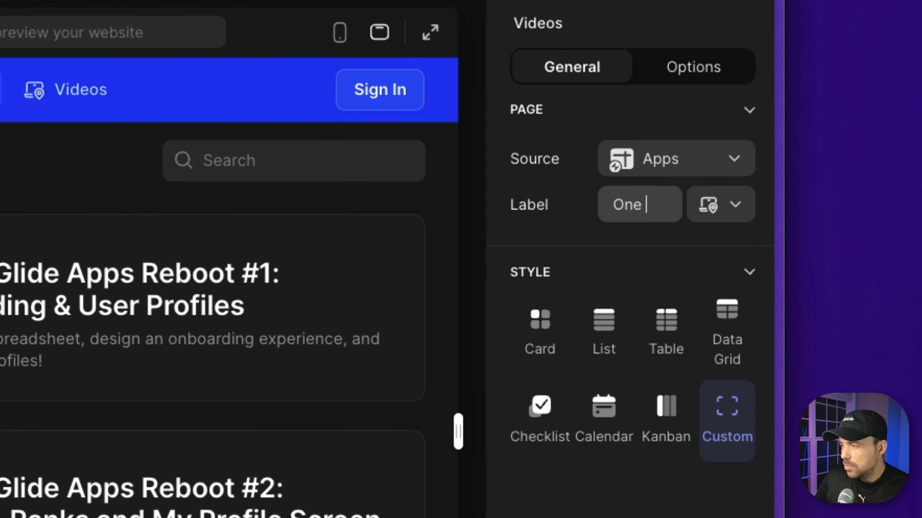
pyautogui.write('-off Paym')
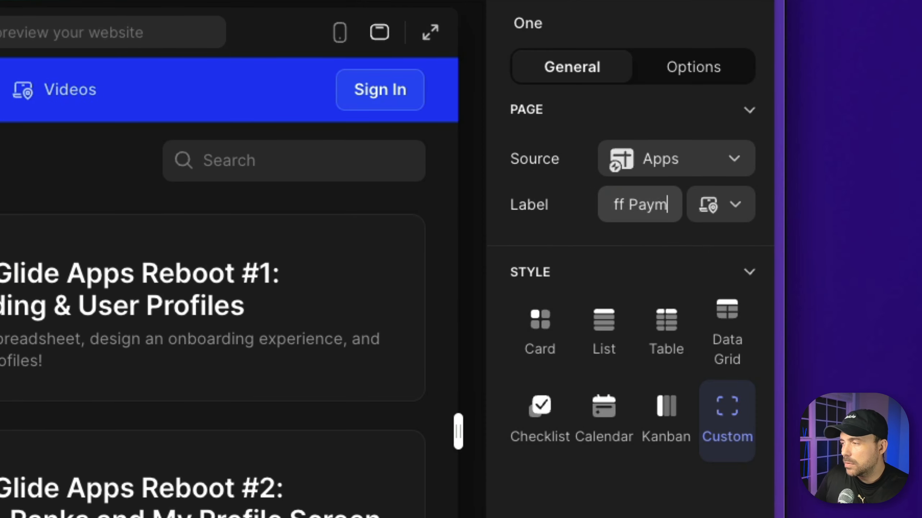
pyautogui.write('ent')
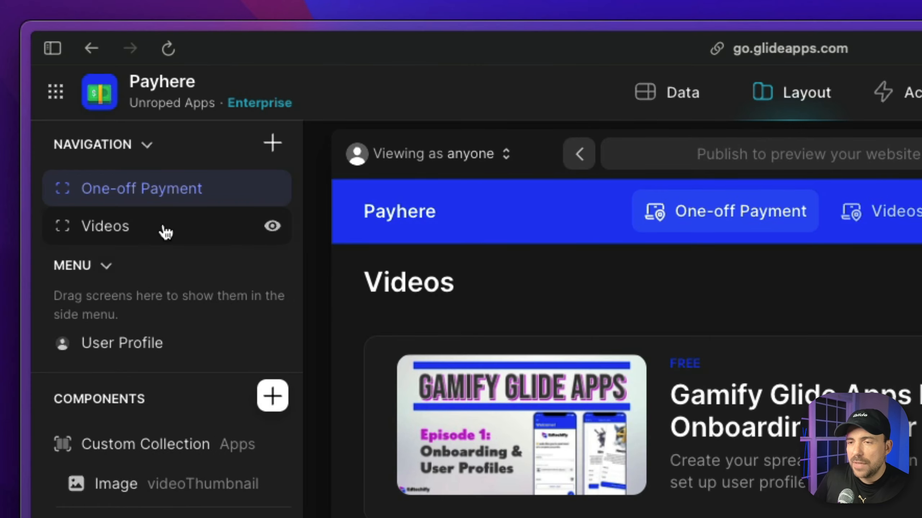
# - Relabel the second Videos screen as 'Subscriptions'
pyautogui.click(165, 231)
pyautogui.doubleClick(642, 201)
pyautogui.write('S')
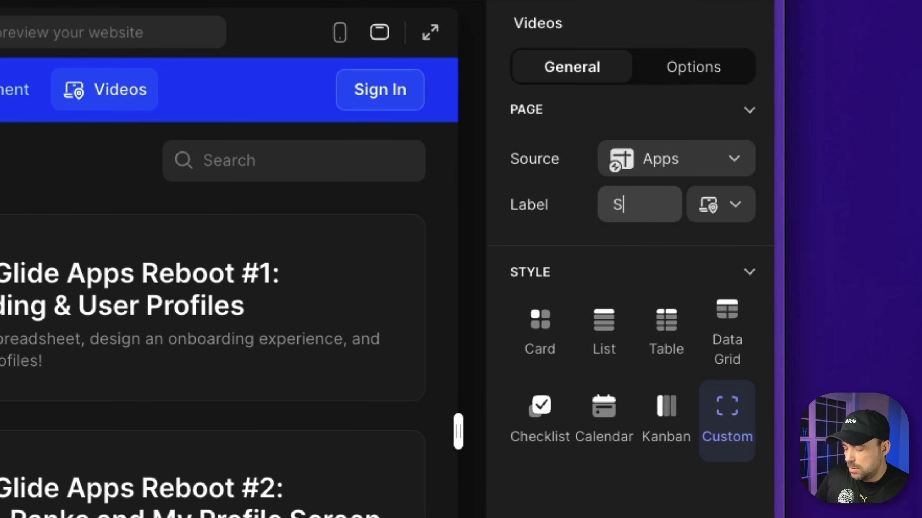
pyautogui.write('ubscriptions')
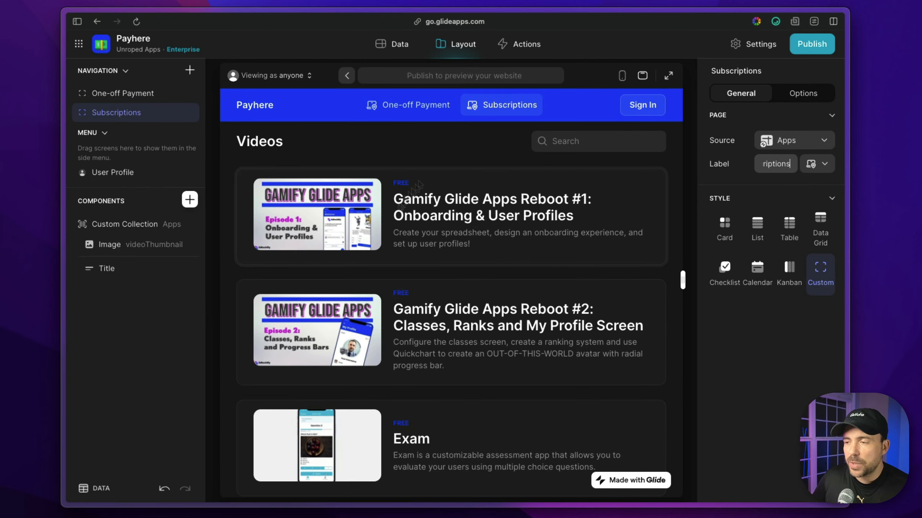
# - Open the premium Reboot #3 video's detail page and select its Video player
pyautogui.scroll(-5, 424, 254)
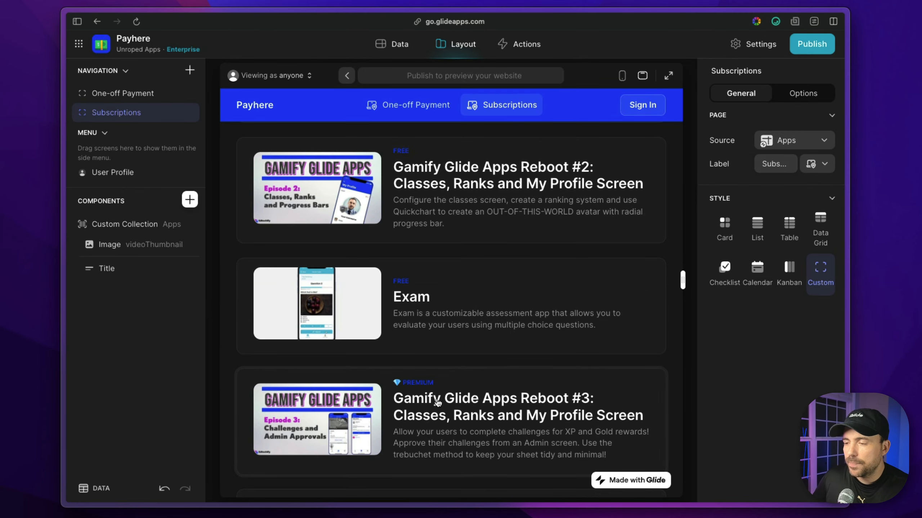
pyautogui.click(437, 403)
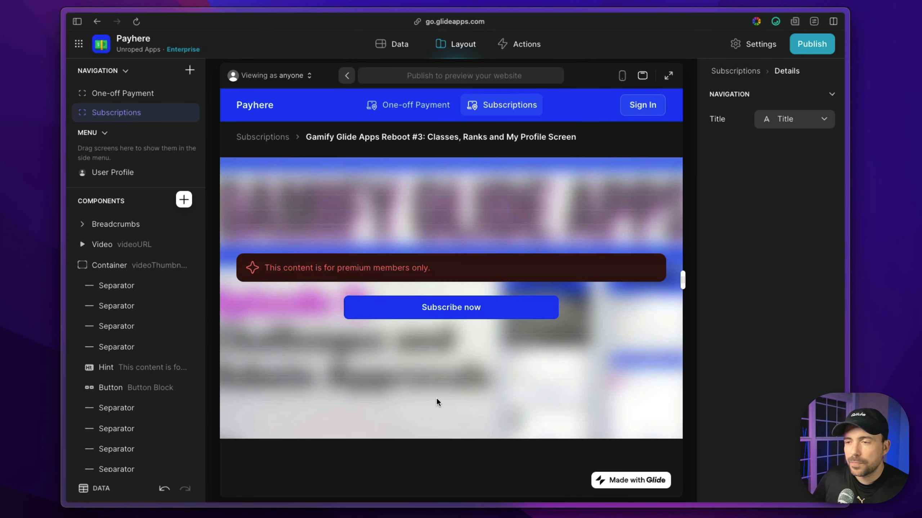
pyautogui.click(114, 246)
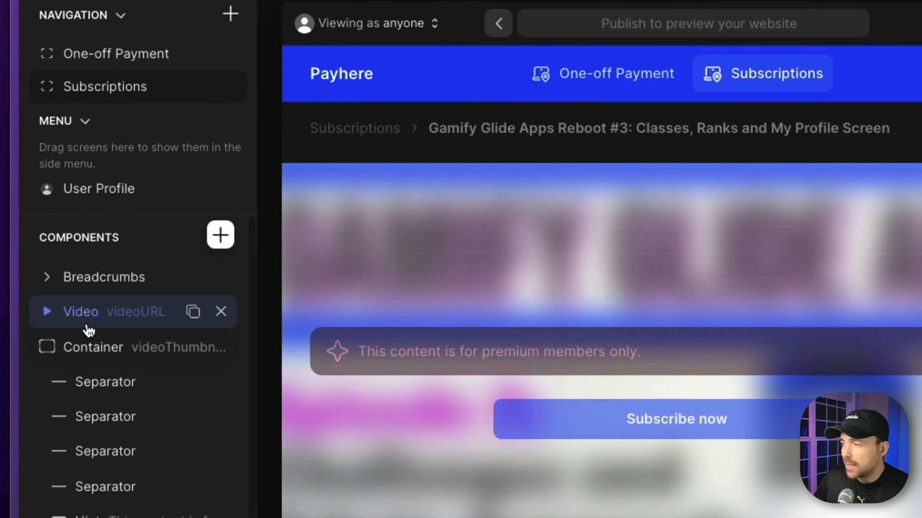
# - Replace the Video's Price is empty visibility condition with canAccess is checked, then select the paywall container
pyautogui.click(659, 78)
pyautogui.click(568, 169)
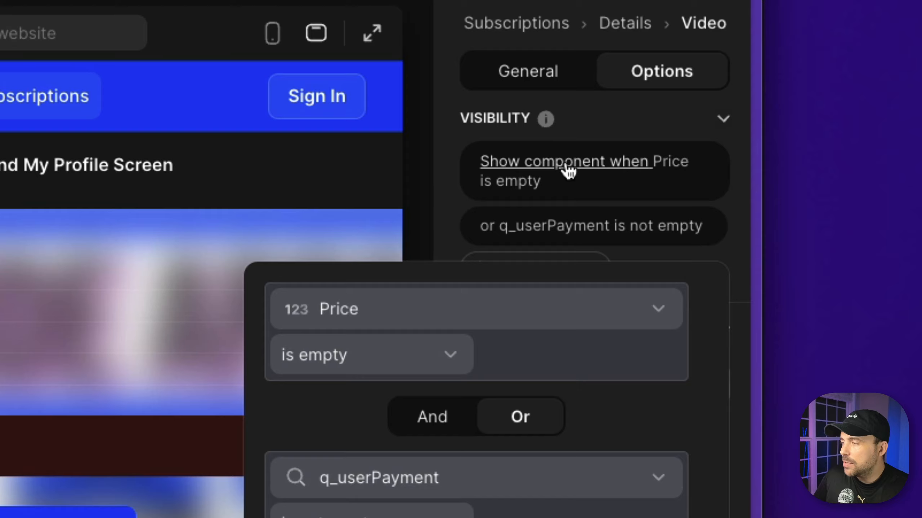
pyautogui.click(707, 332)
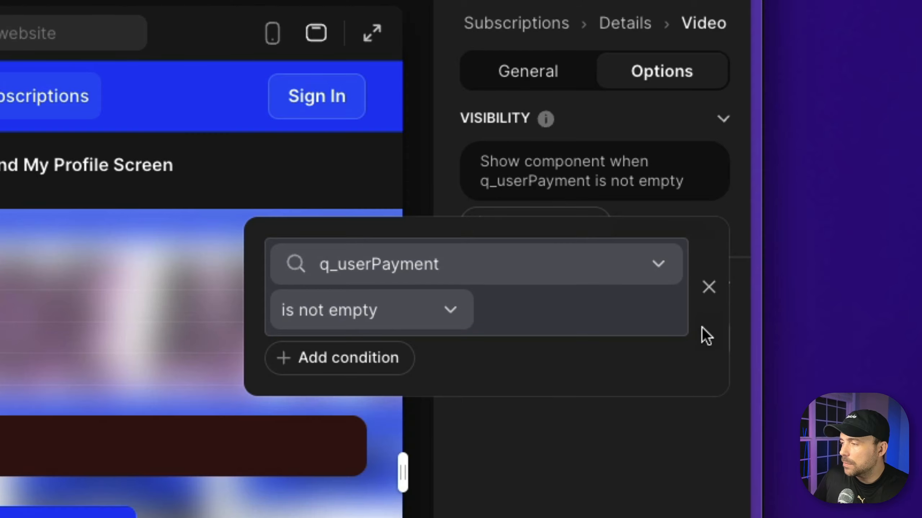
pyautogui.click(385, 274)
pyautogui.scroll(-3, 351, 130)
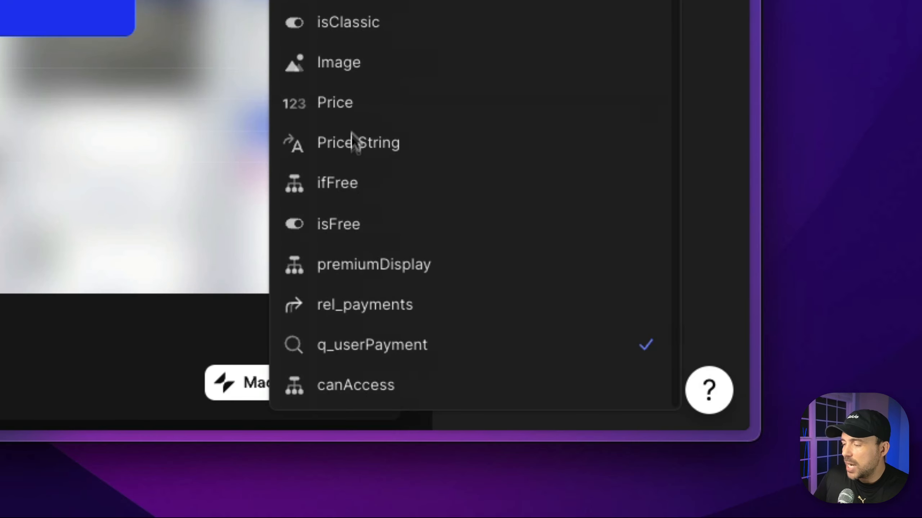
pyautogui.click(370, 393)
pyautogui.click(405, 263)
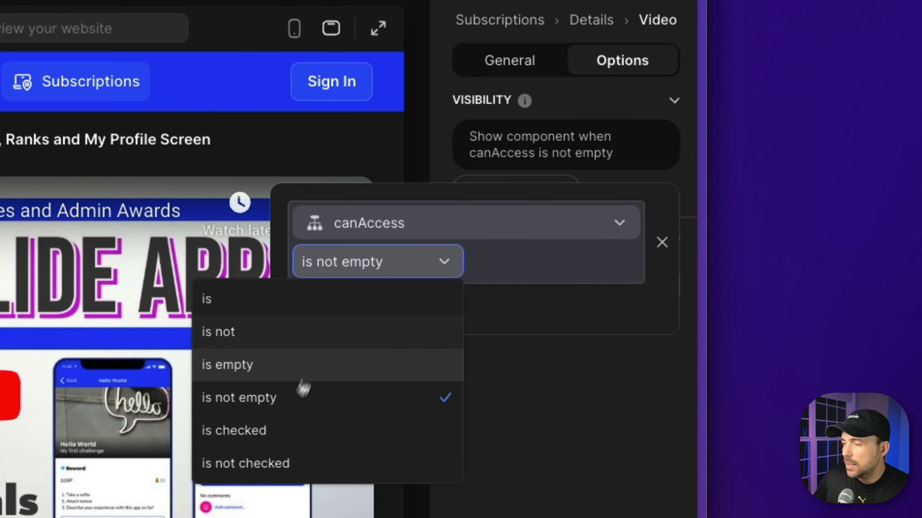
pyautogui.click(284, 430)
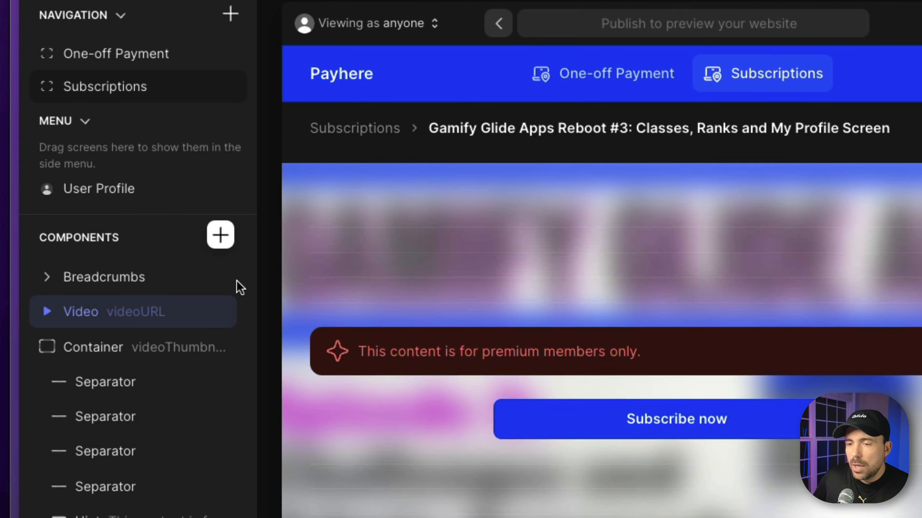
pyautogui.click(89, 354)
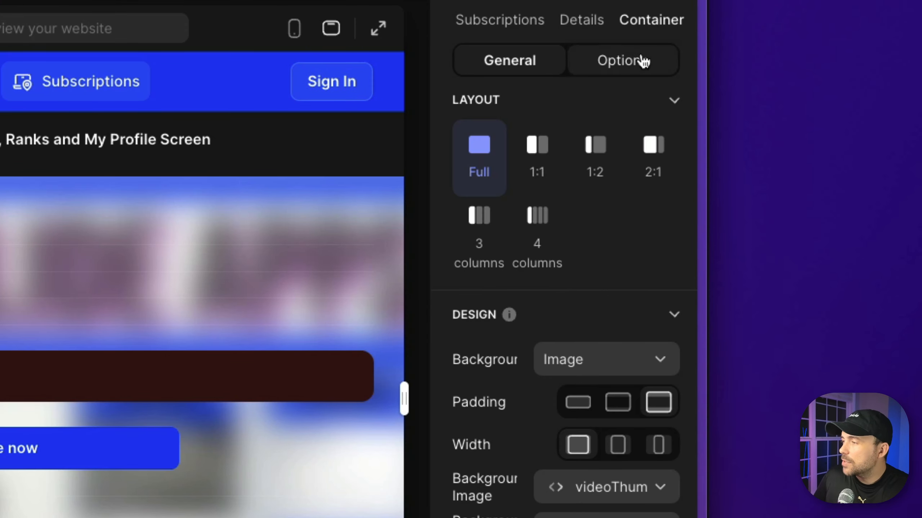
pyautogui.click(640, 59)
# - Swap the container's Price and q_userPayment conditions for canAccess is not checked, then return to Videos
pyautogui.click(554, 150)
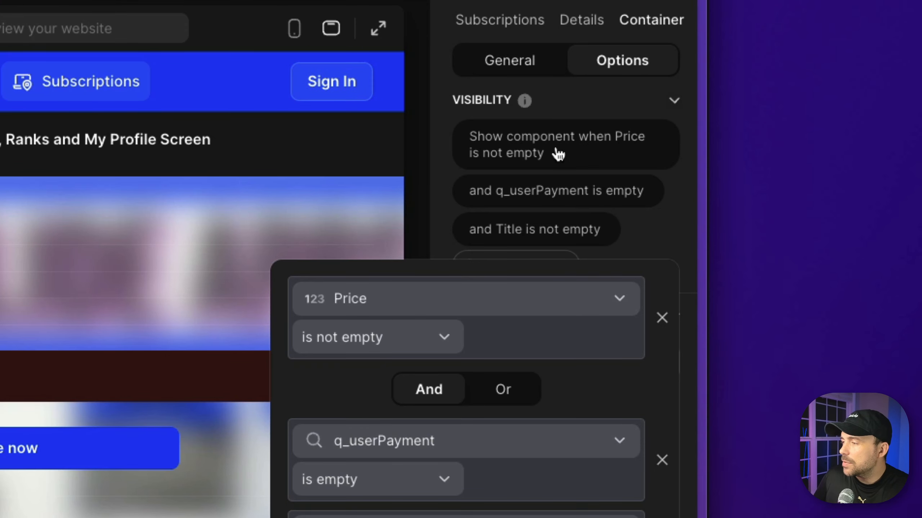
pyautogui.click(658, 312)
pyautogui.click(662, 276)
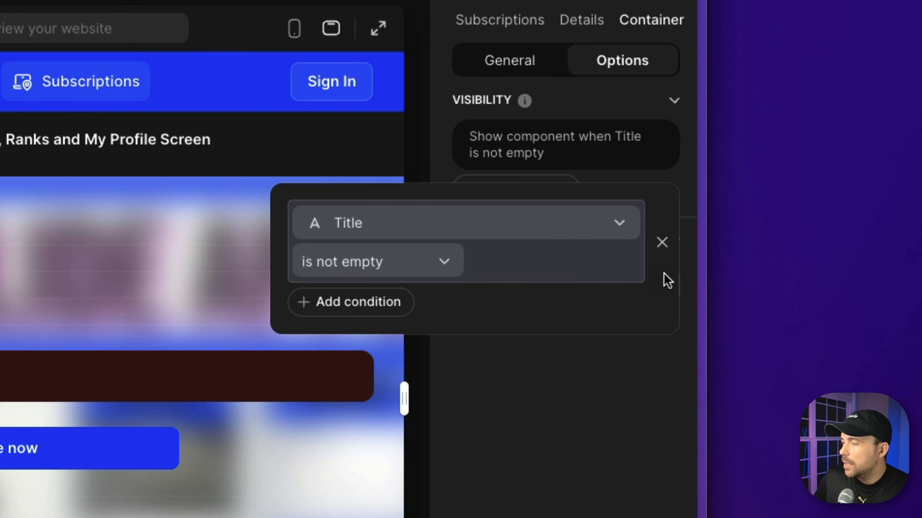
pyautogui.click(507, 228)
pyautogui.scroll(-5, 421, 64)
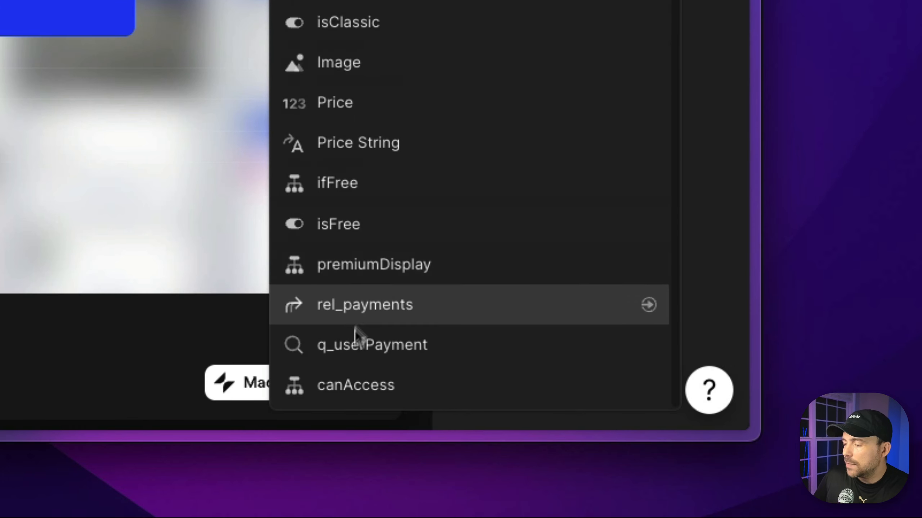
pyautogui.click(350, 384)
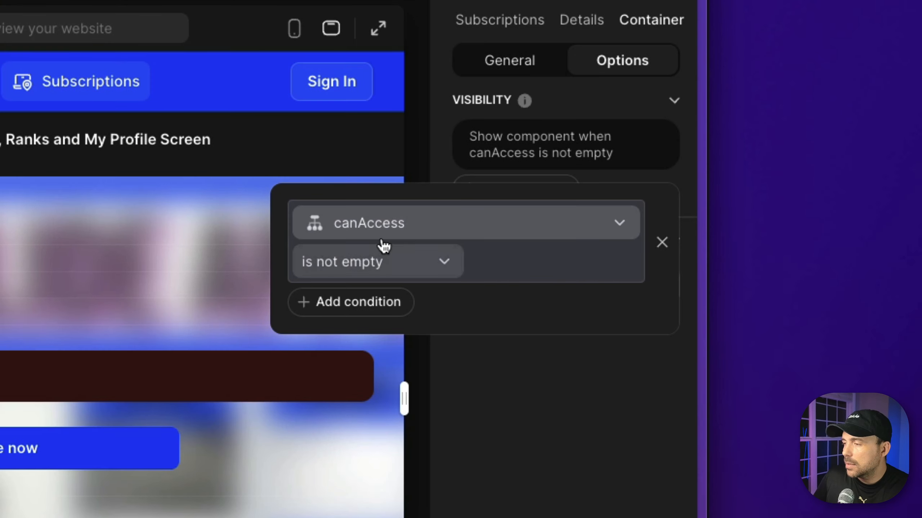
pyautogui.click(381, 262)
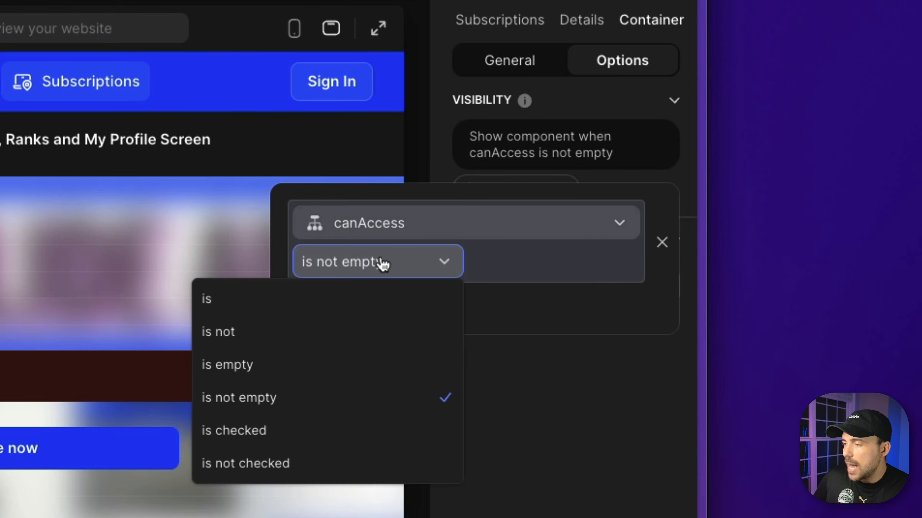
pyautogui.click(272, 460)
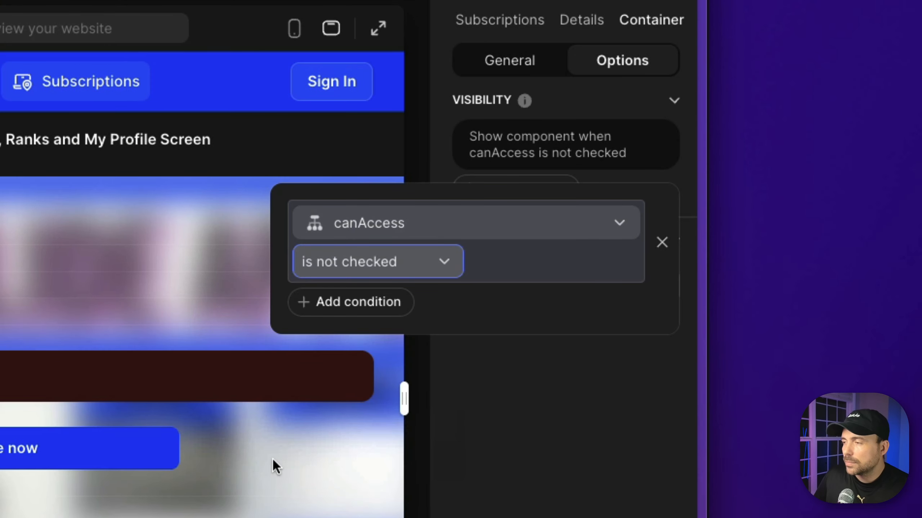
pyautogui.press('Escape')
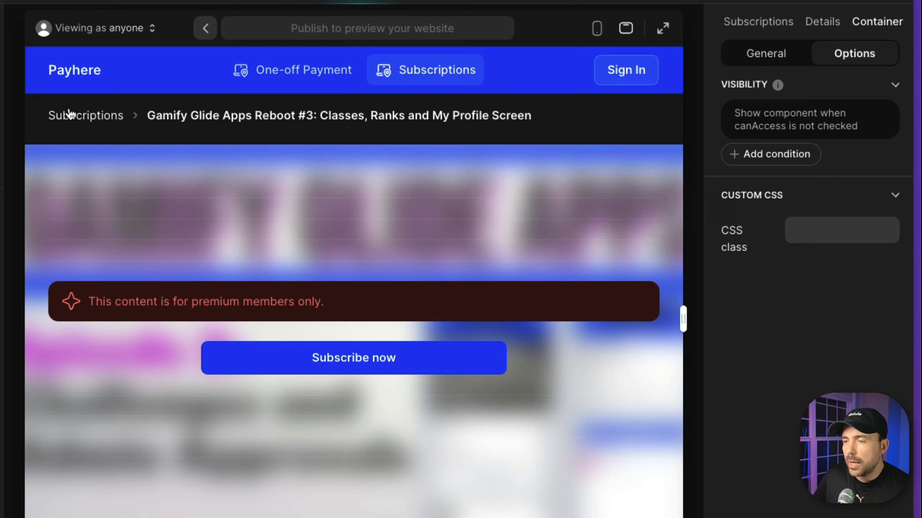
pyautogui.click(69, 115)
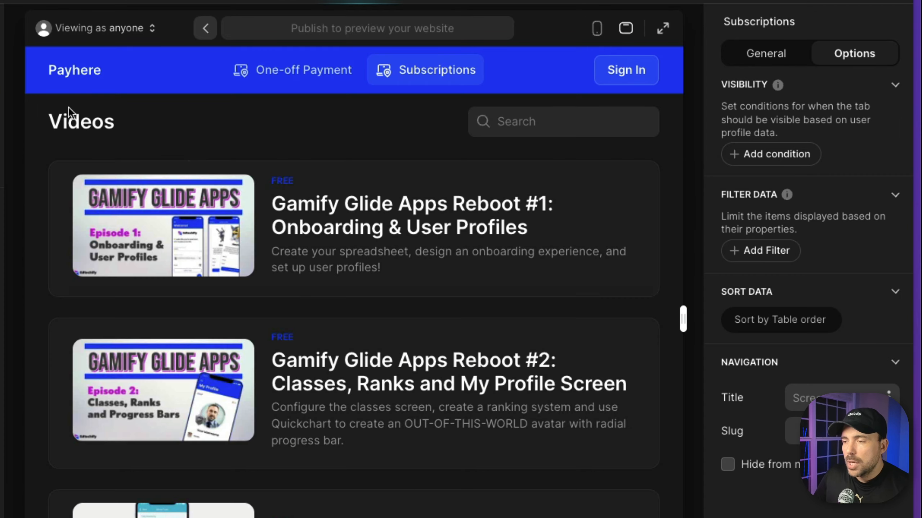
# - Preview the premium Reboot #3 page as the paying user so its YouTube video appears
pyautogui.click(377, 220)
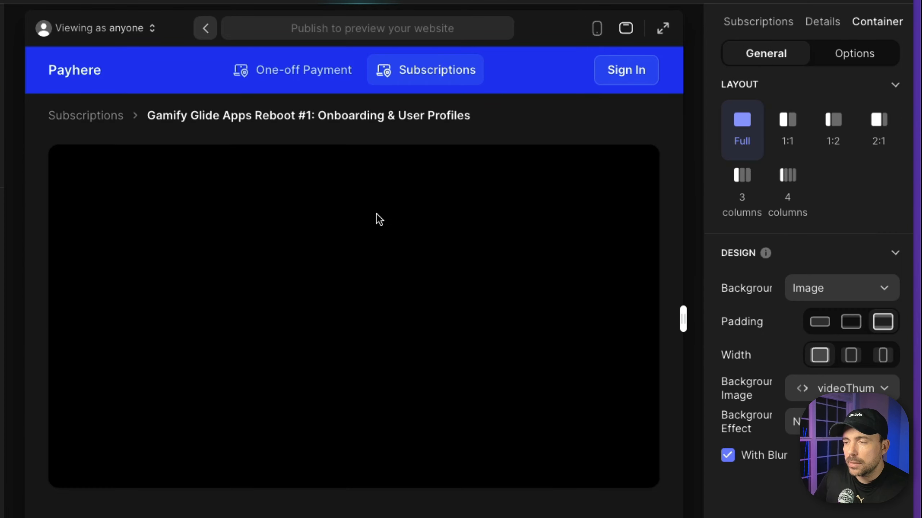
pyautogui.click(95, 116)
pyautogui.scroll(-5, 286, 485)
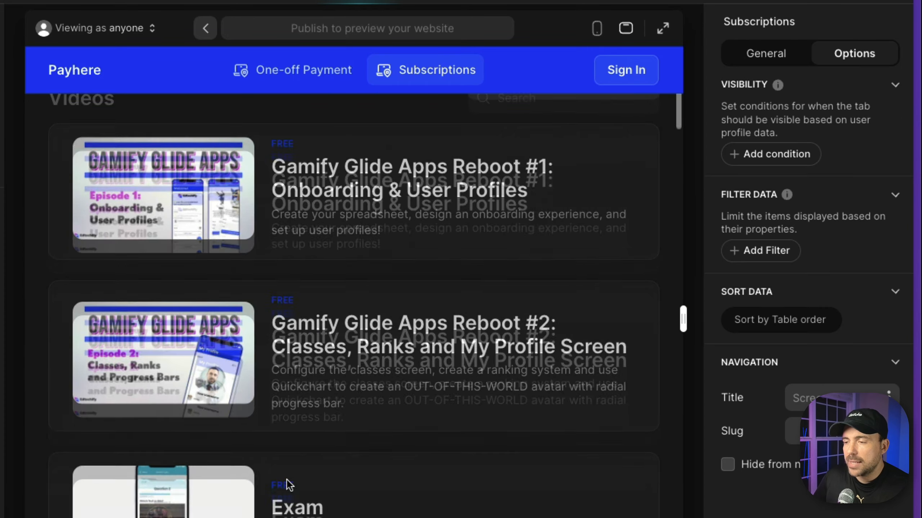
pyautogui.click(333, 510)
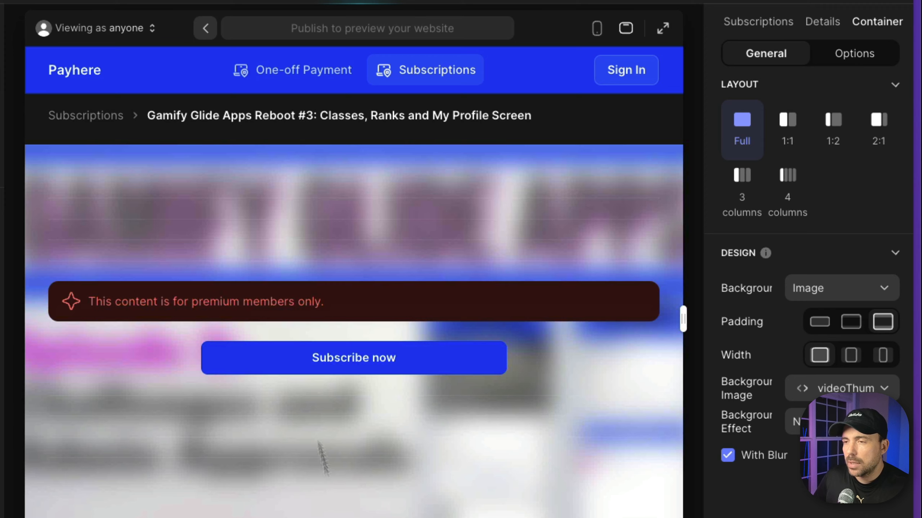
pyautogui.click(130, 30)
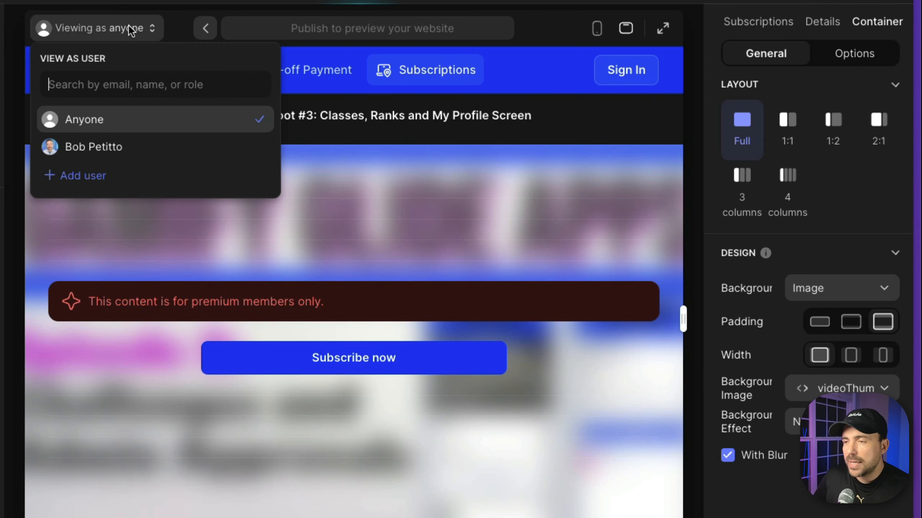
pyautogui.click(103, 152)
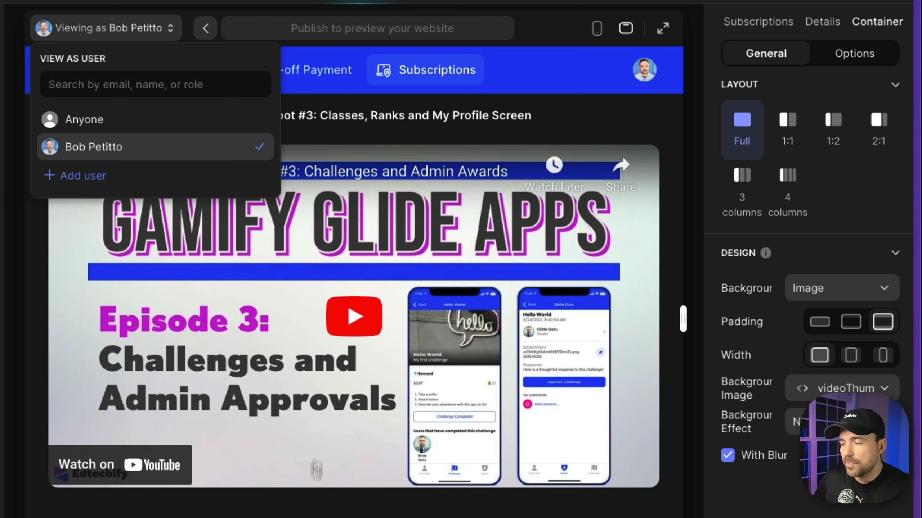
pyautogui.click(313, 503)
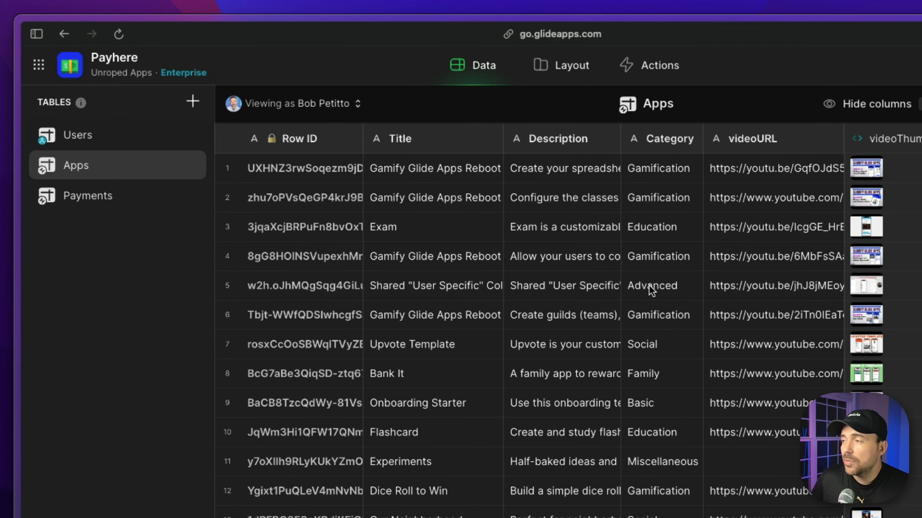
# - Inspect the Apps rel_payments column and the Payments row's email and content_id, then open Users
pyautogui.hscroll(3, 651, 291)
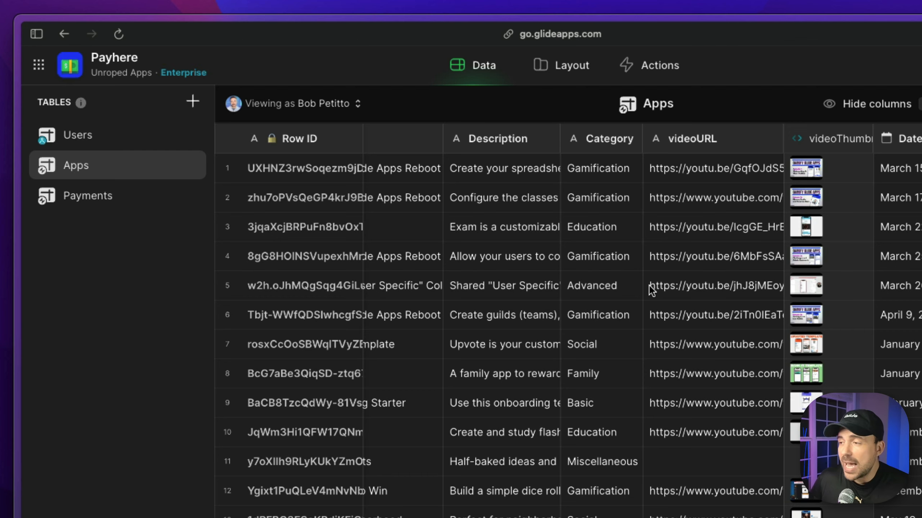
pyautogui.hscroll(10, 652, 290)
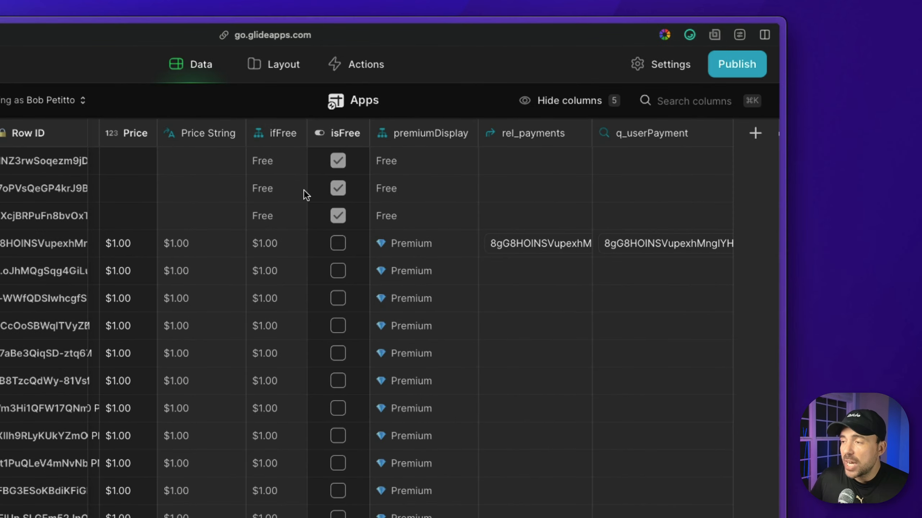
pyautogui.hscroll(-2, 304, 190)
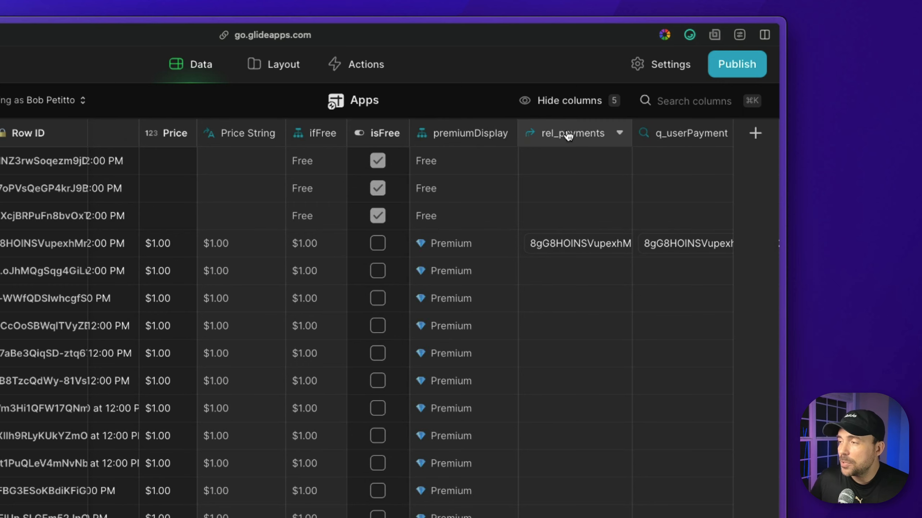
pyautogui.hscroll(5, 568, 137)
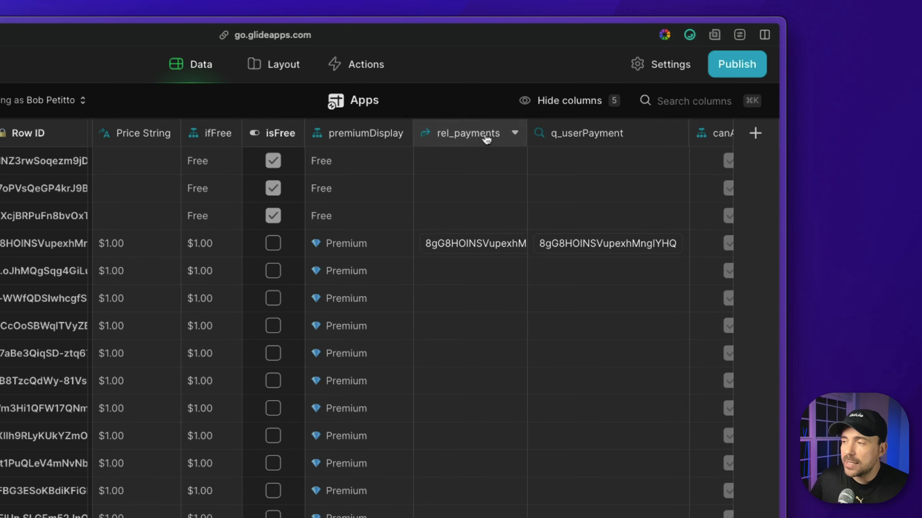
pyautogui.click(466, 137)
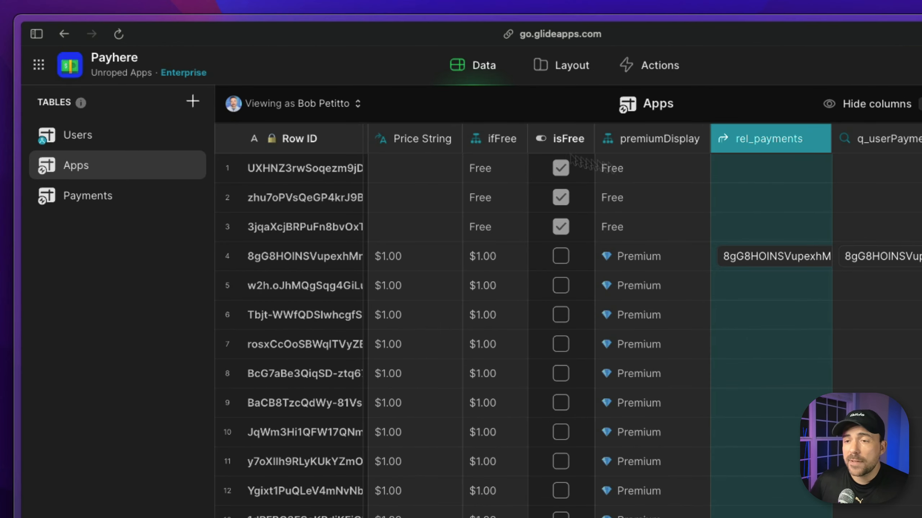
pyautogui.click(108, 200)
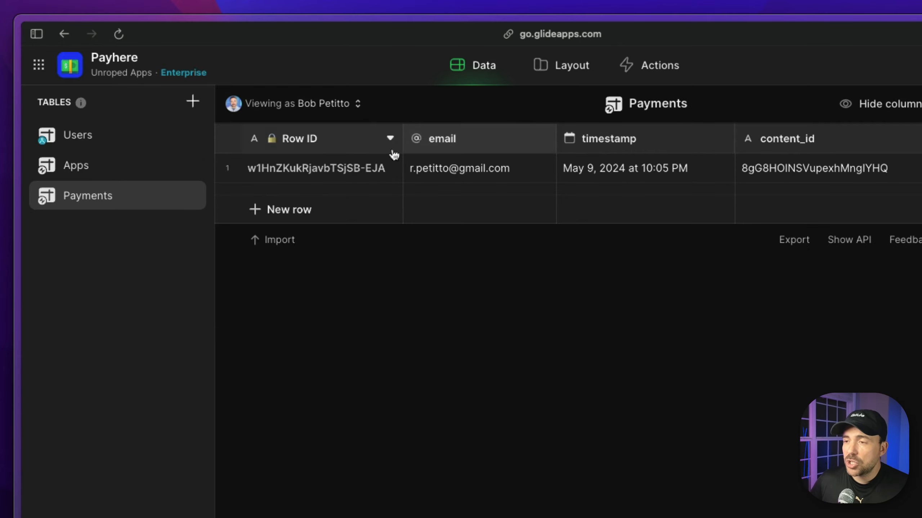
pyautogui.click(448, 169)
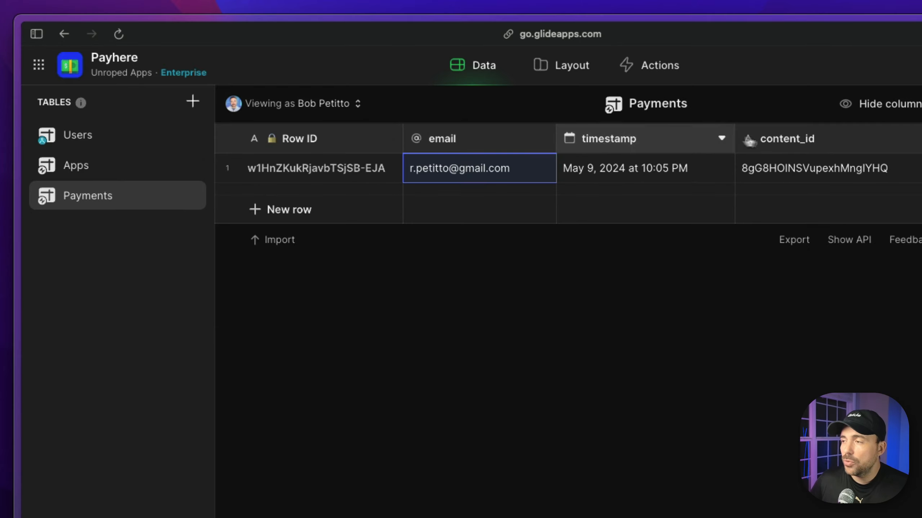
pyautogui.click(805, 168)
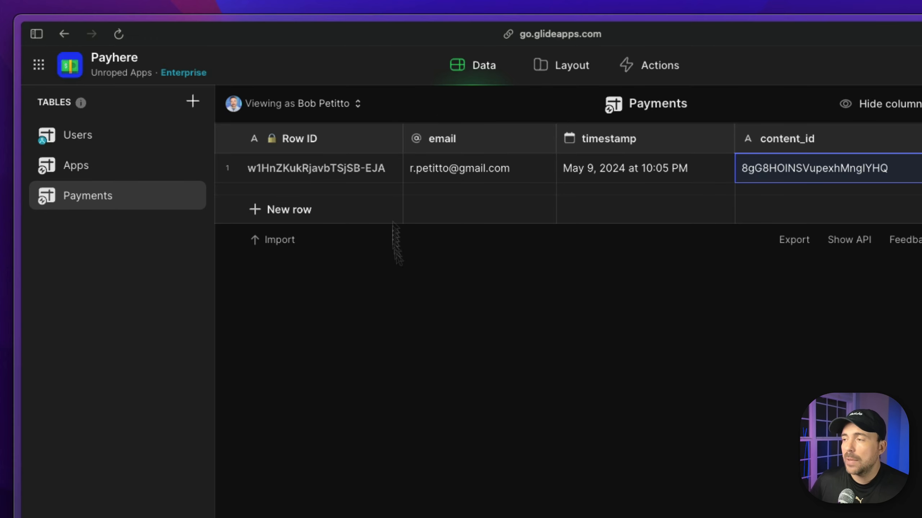
pyautogui.click(88, 164)
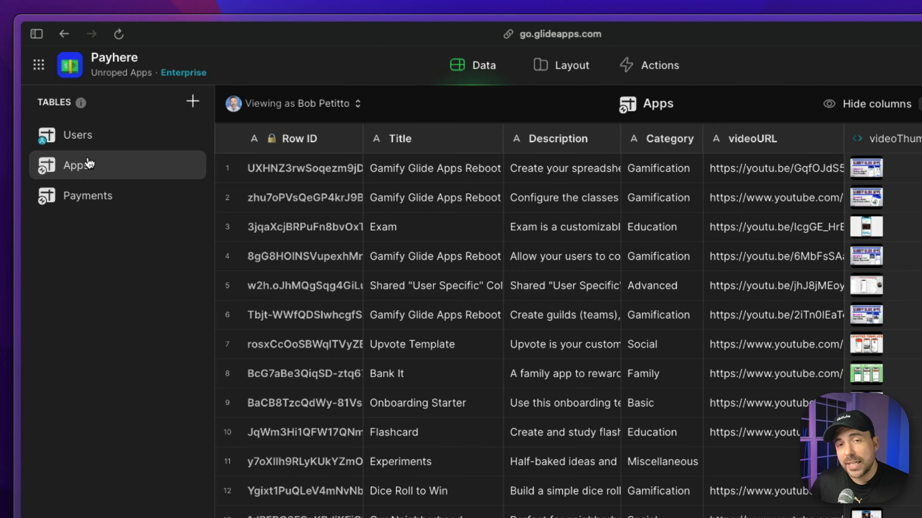
pyautogui.click(83, 139)
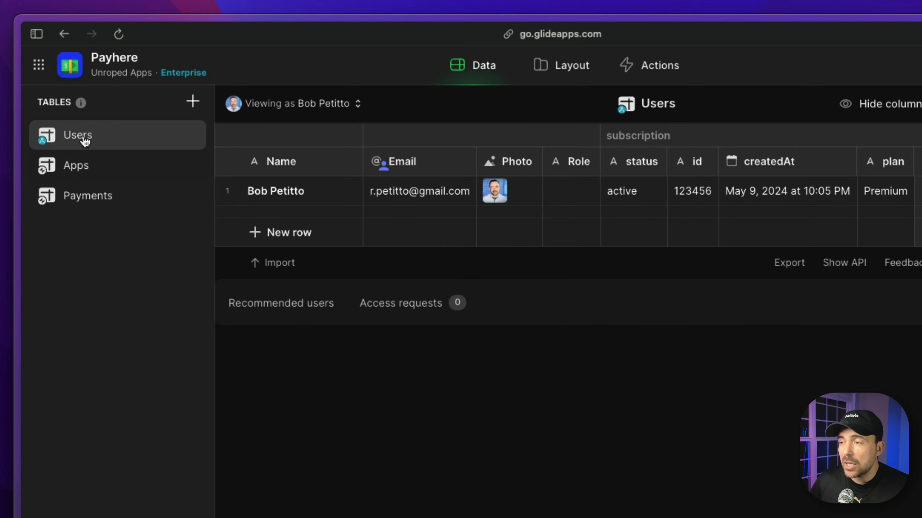